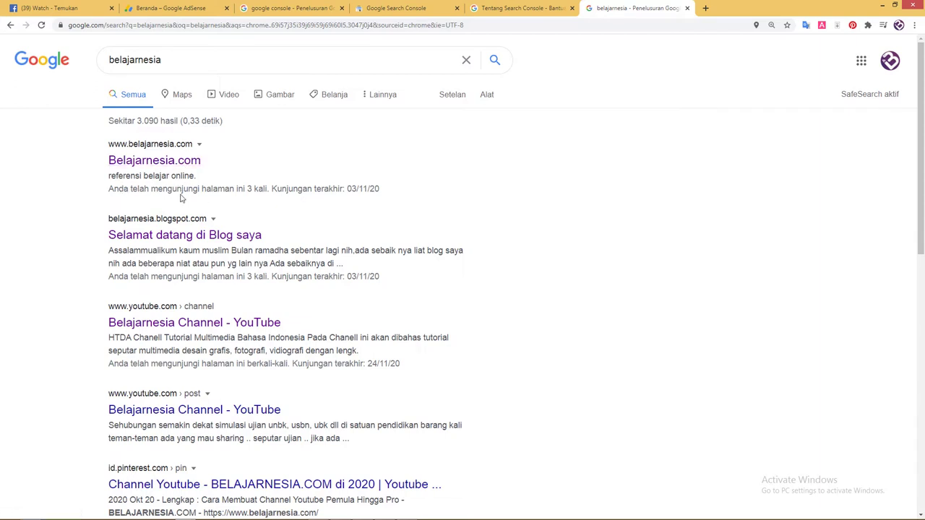
Return to the Search Console help article and highlight the word "pengindeksan" in the item about fixing indexing problems
click(519, 8)
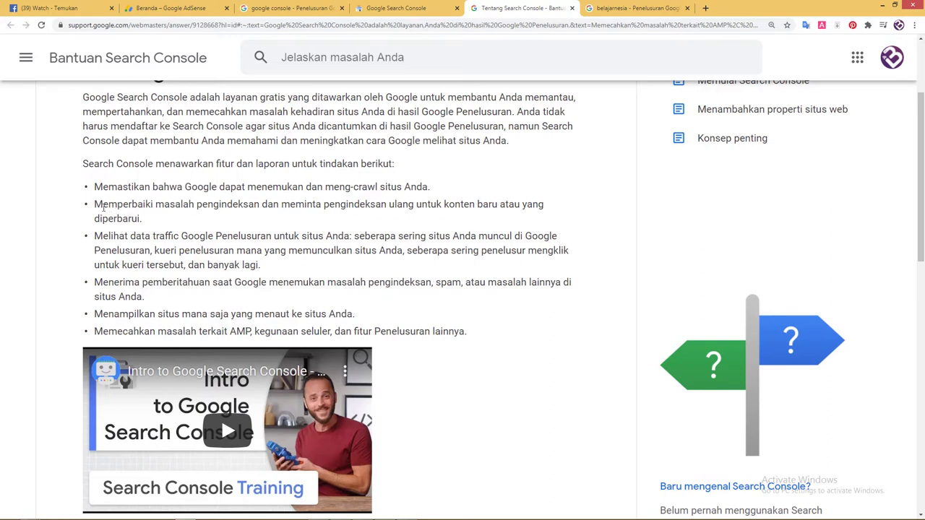
drag(95, 204, 266, 206)
click(208, 215)
double_click(204, 208)
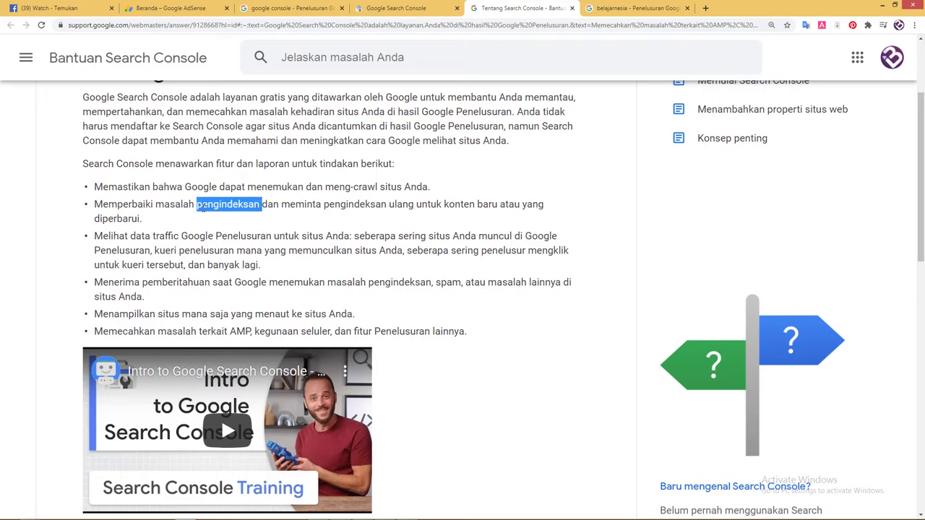
double_click(238, 205)
Open the Blogger post list in a new tab and copy the link address of the published post "Tips Jitu : Langkah Awal Cara Mudah Membuat Blog Untuk Pemula - Mahir"
click(705, 8)
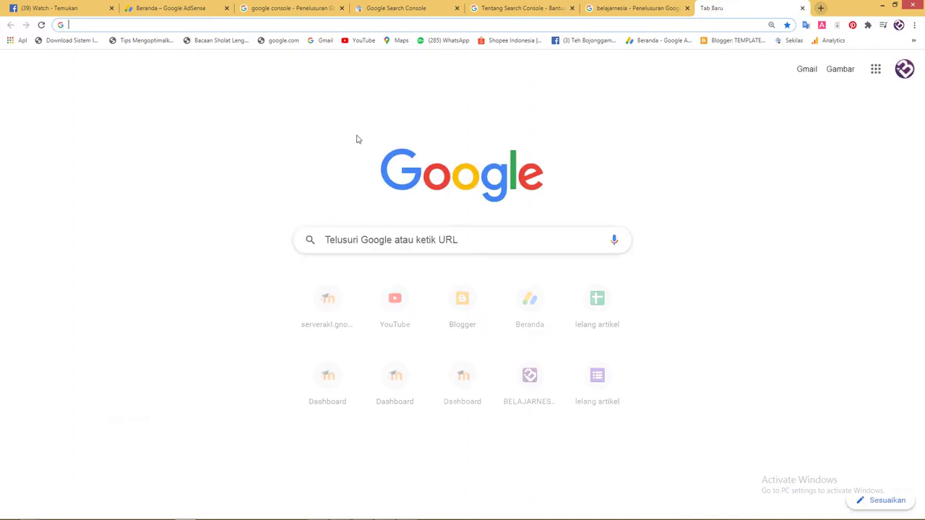
click(737, 41)
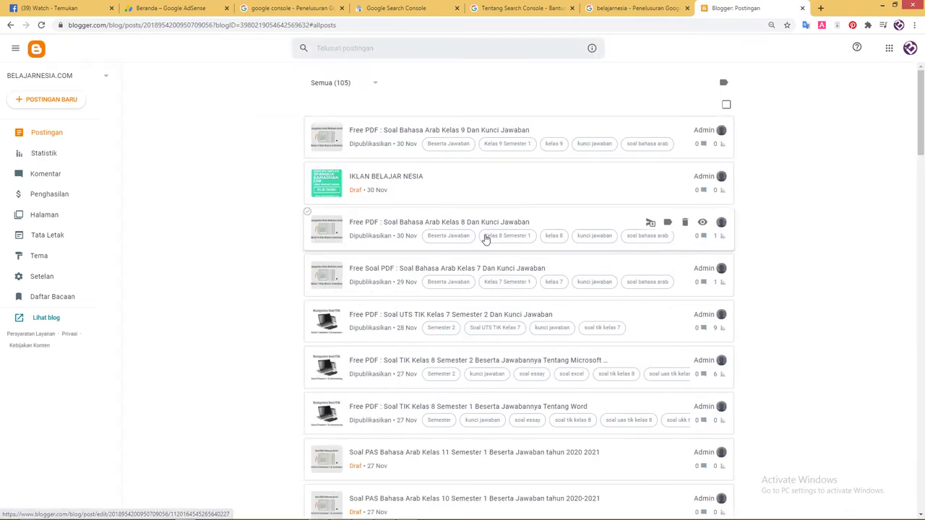
scroll(486, 239, down, 1)
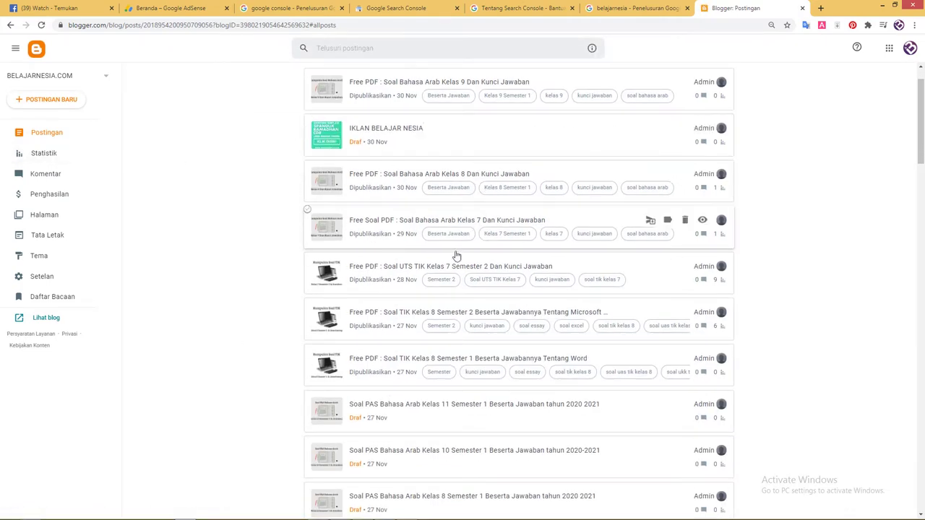
scroll(466, 242, down, 6)
scroll(446, 249, down, 2)
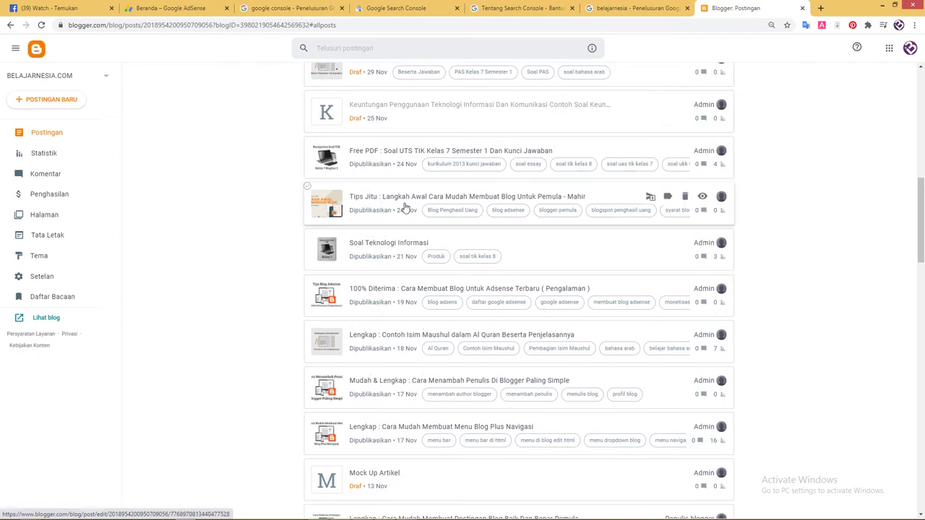
right_click(704, 201)
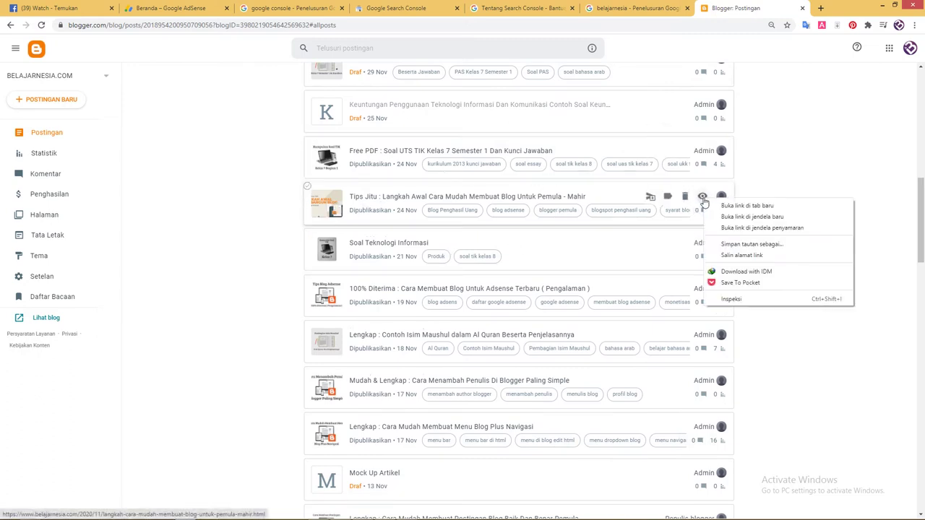
click(747, 255)
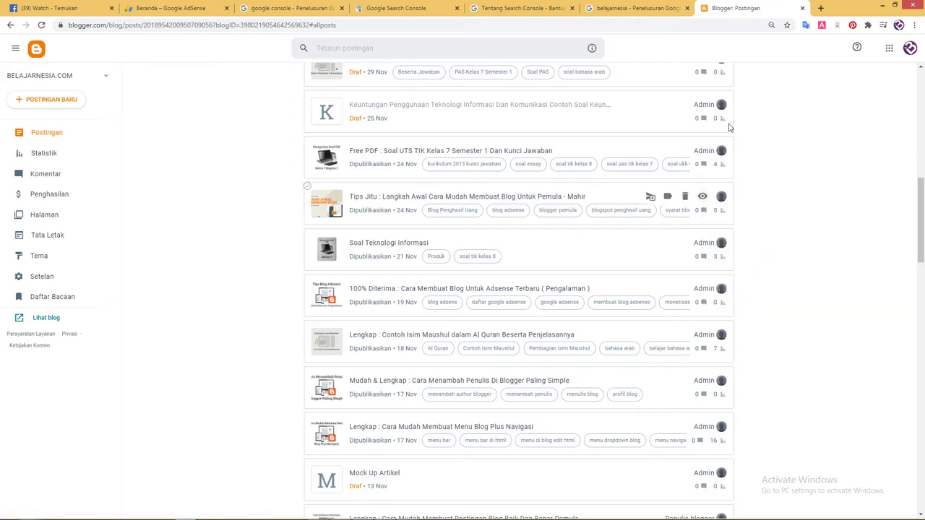
click(410, 8)
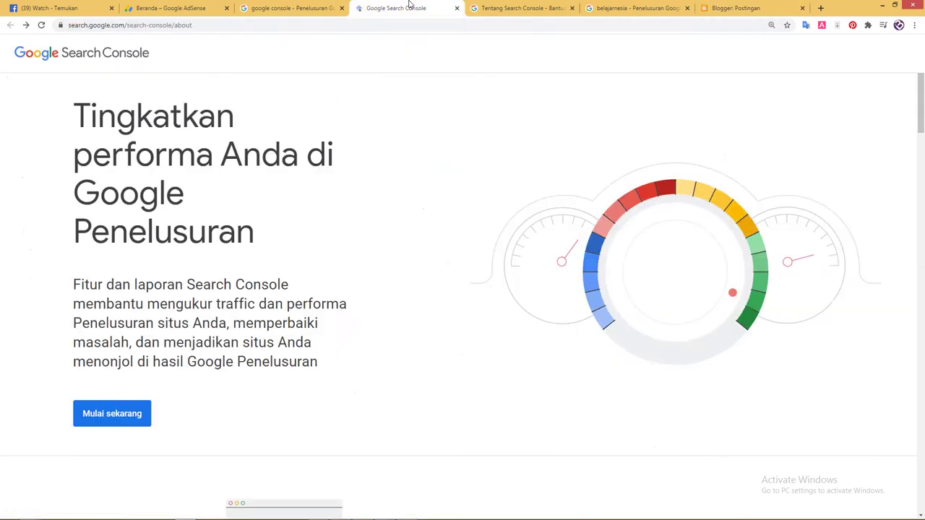
click(822, 8)
text(https://search.google.com/search-console?hl=id&resource_id=https://www.templatekita.com/)
key(Return)
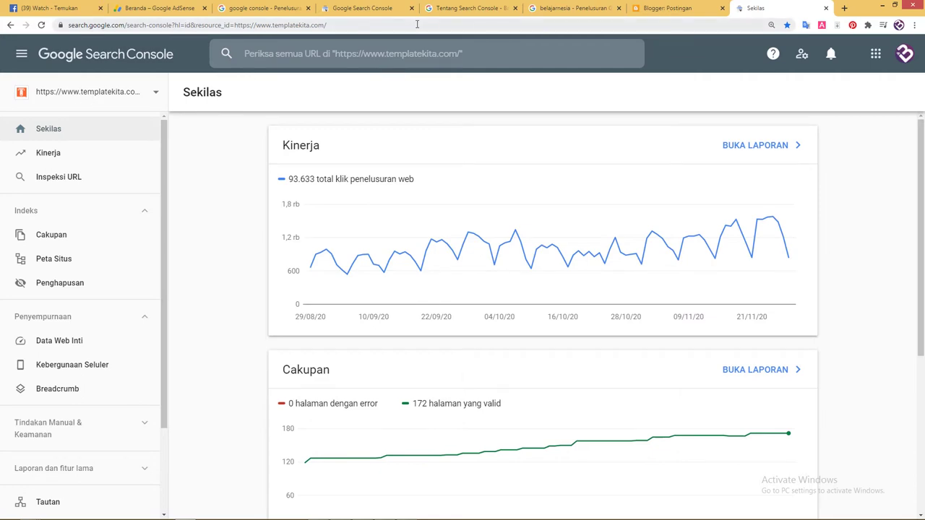
Go back to the Search Console help article and highlight "meminta pengindeksan ulang" in the indexing item
click(558, 9)
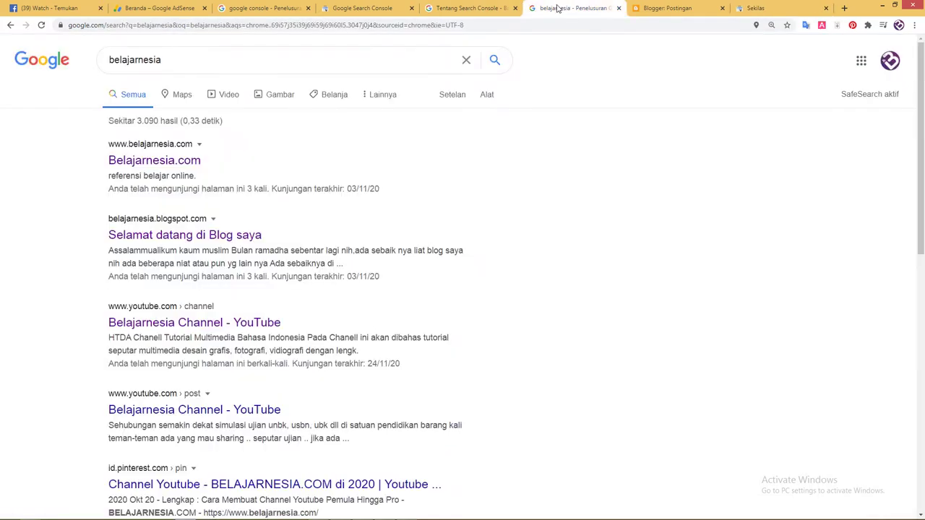
click(469, 9)
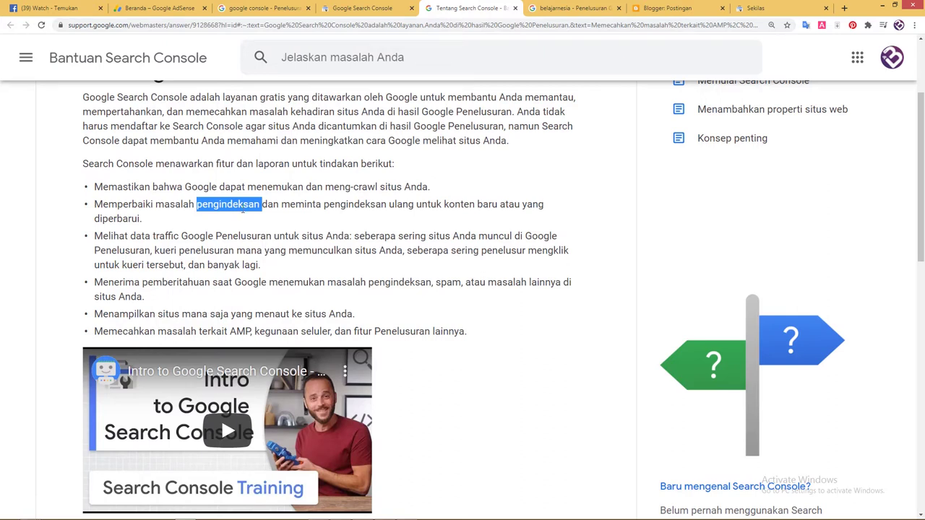
drag(282, 204, 416, 206)
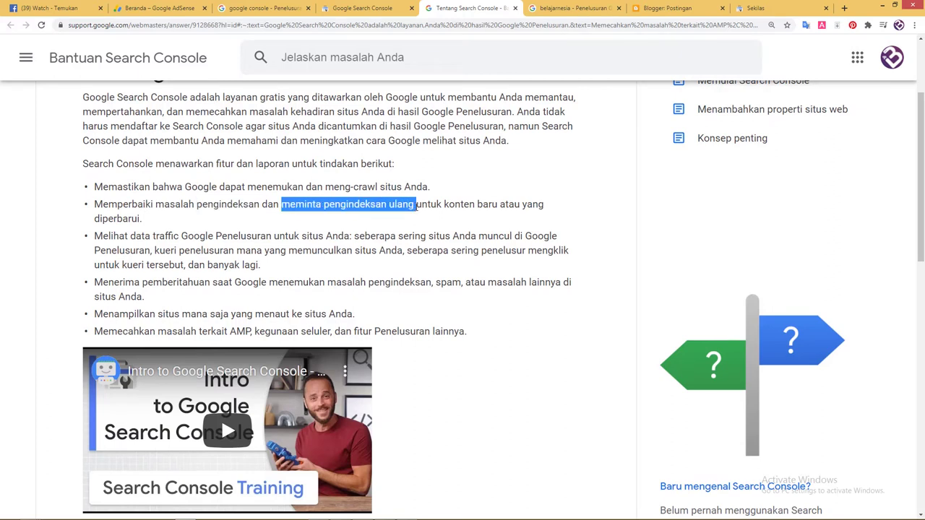
click(758, 7)
click(398, 40)
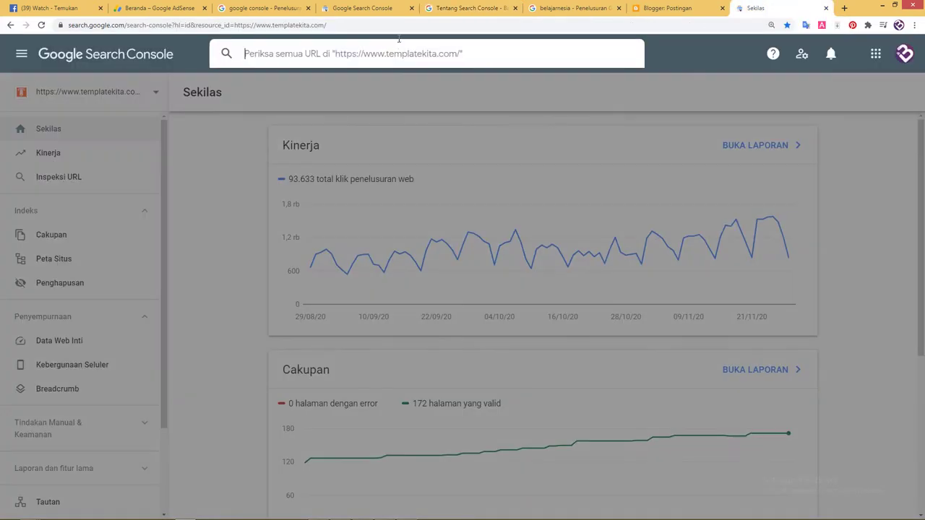
right_click(357, 53)
click(699, 235)
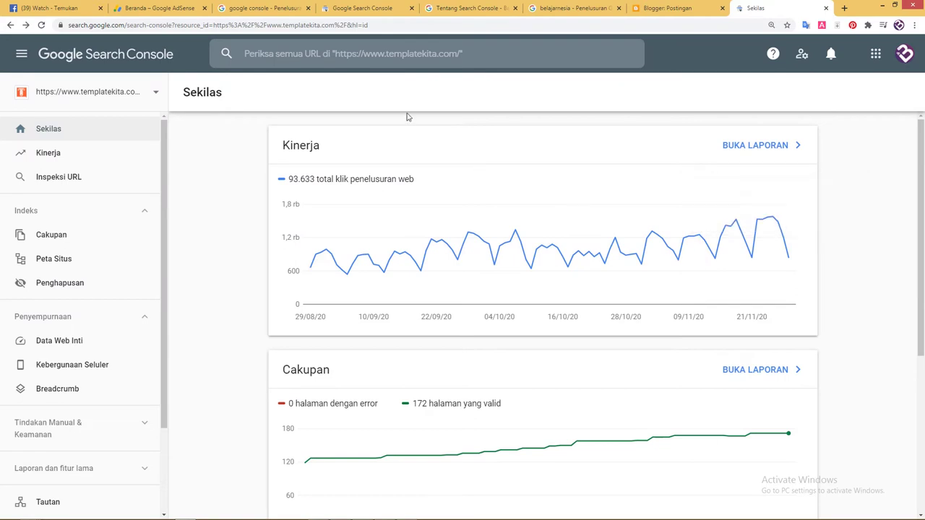
click(413, 52)
right_click(413, 53)
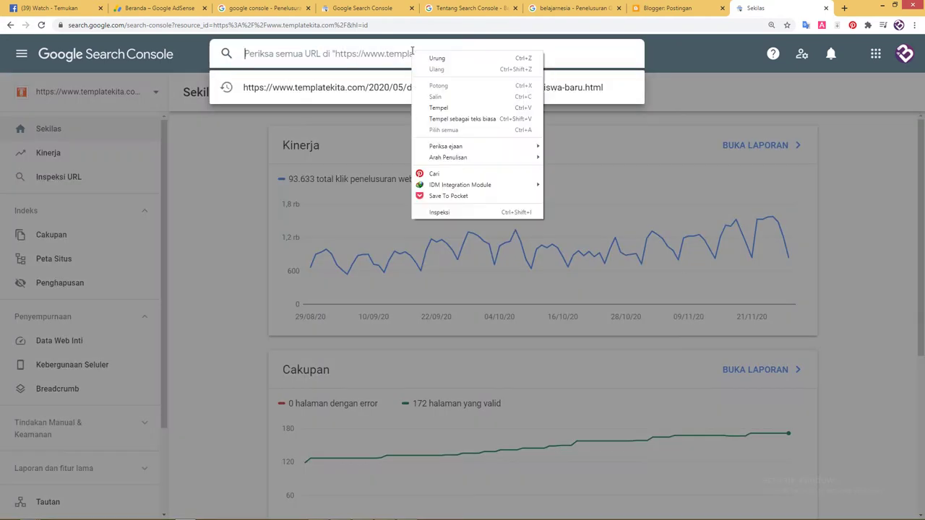
click(449, 109)
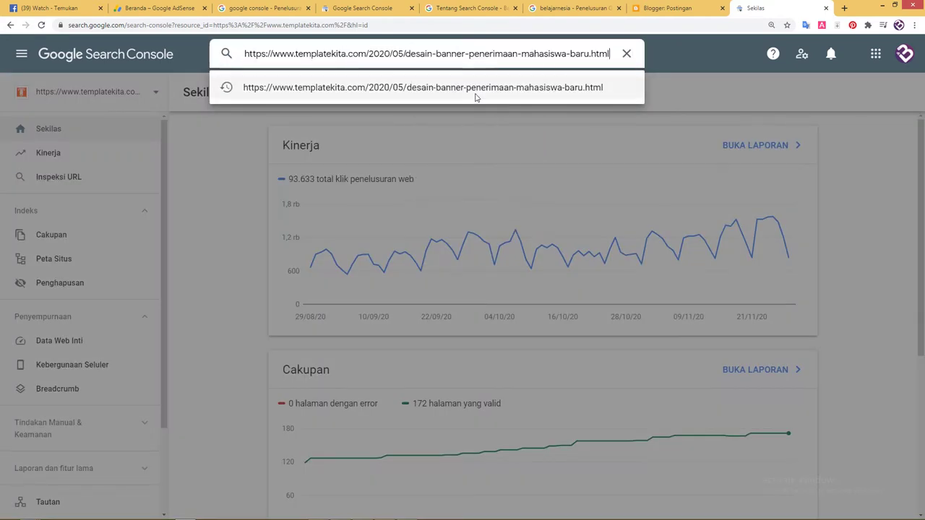
key(Return)
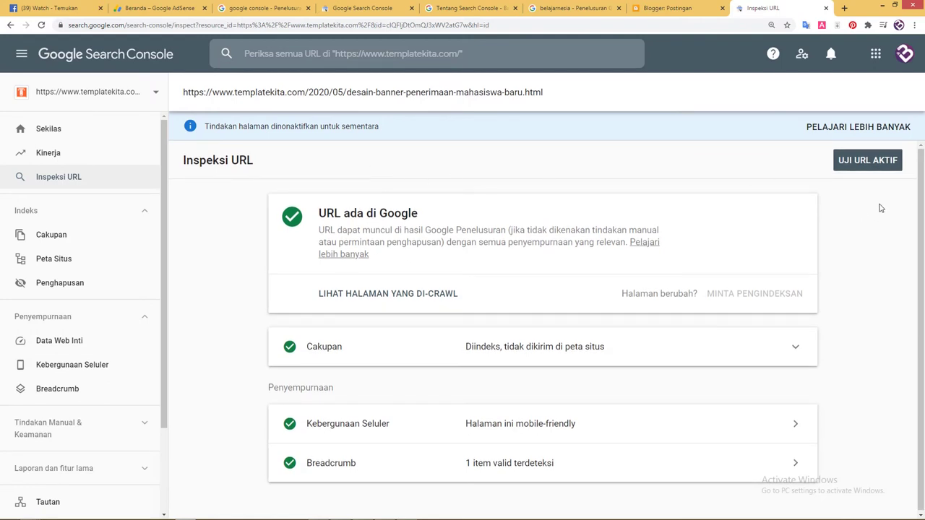
scroll(897, 210, down, 1)
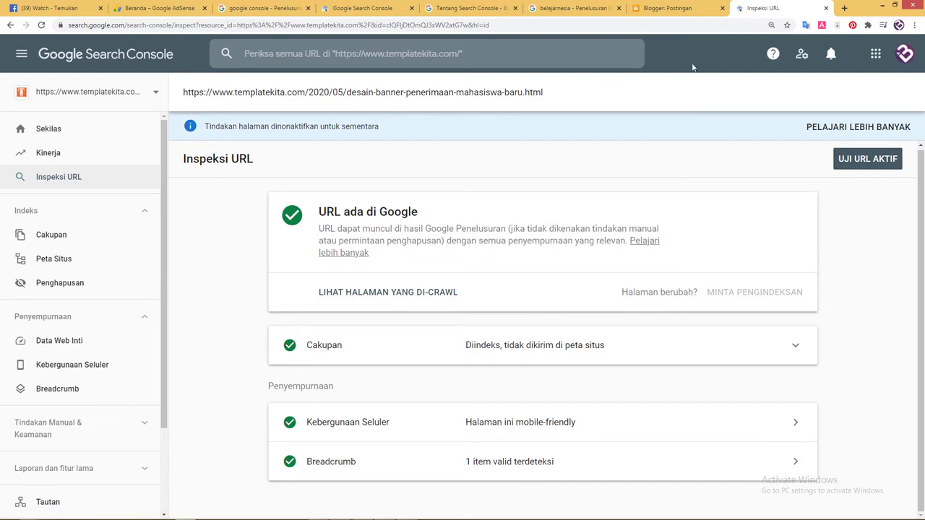
click(844, 8)
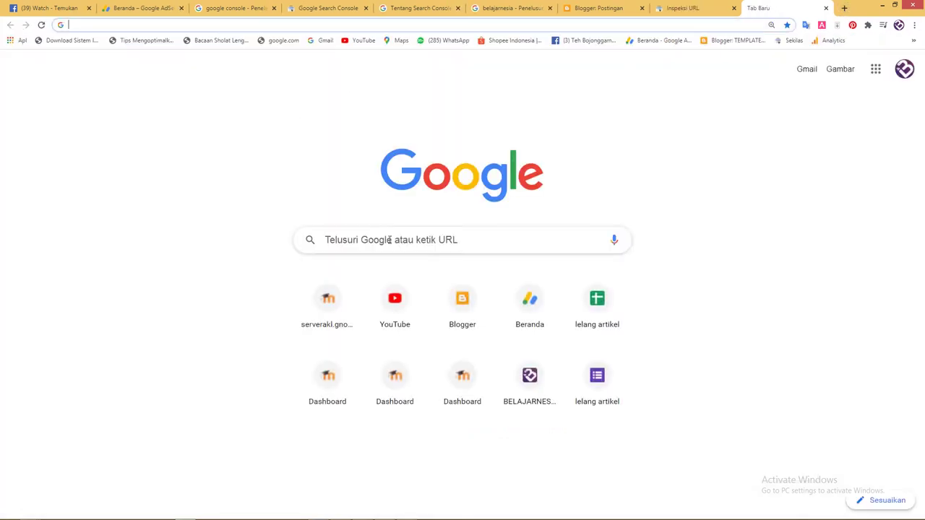
click(390, 240)
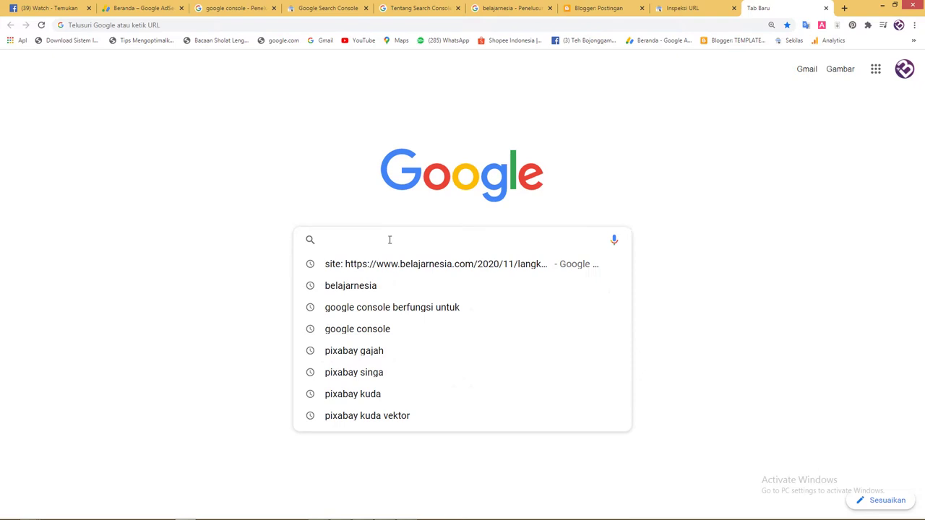
text(site)
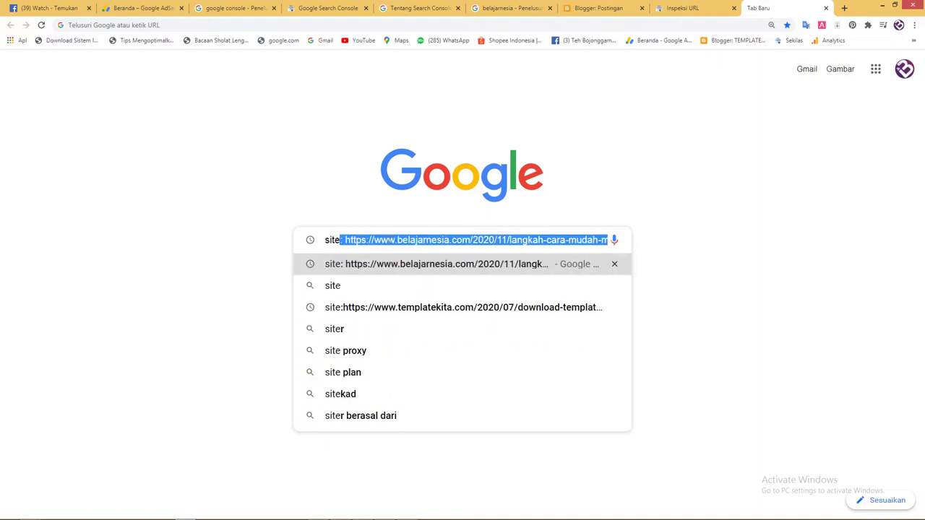
text(:)
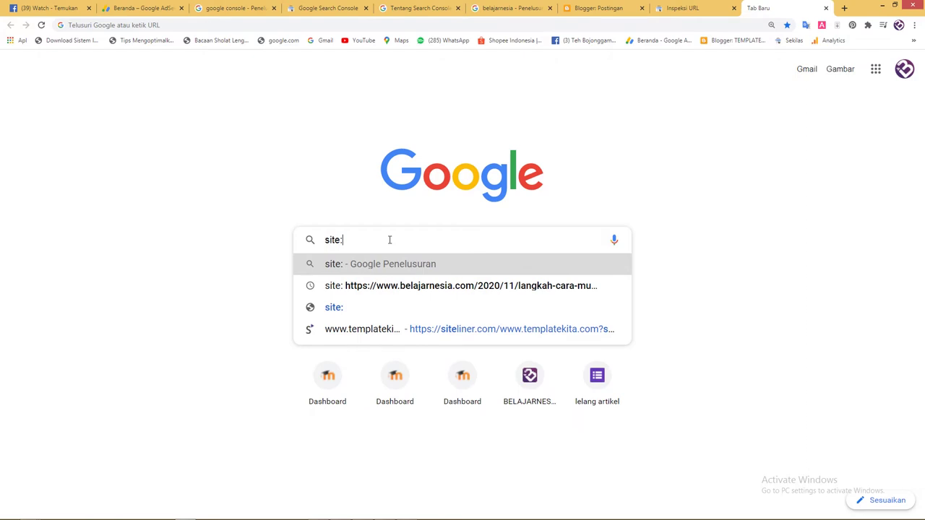
text(https://www.templatekita.com/2020/05/desain-banner-penerimaan-mahasiswa-baru.html)
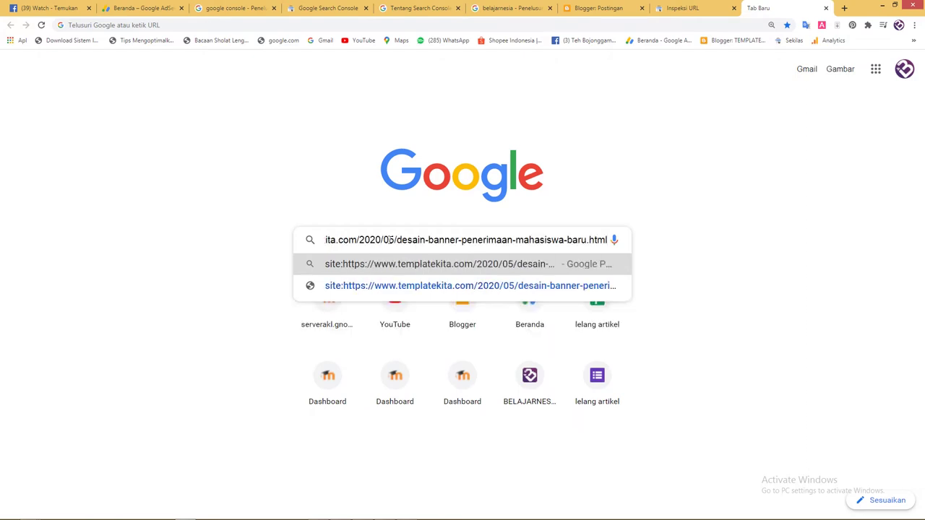
key(Return)
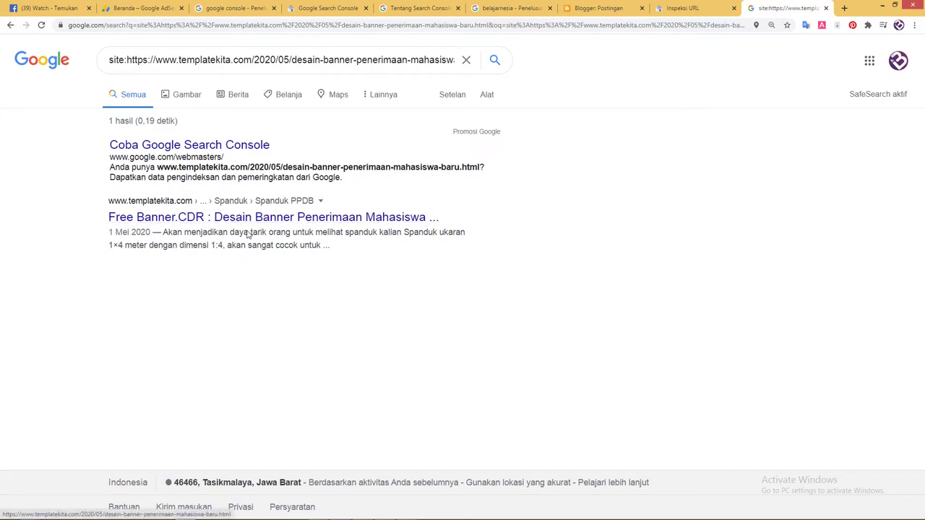
Return to the help article and highlight the text about how often the site appears in Google Search and for which queries
click(525, 5)
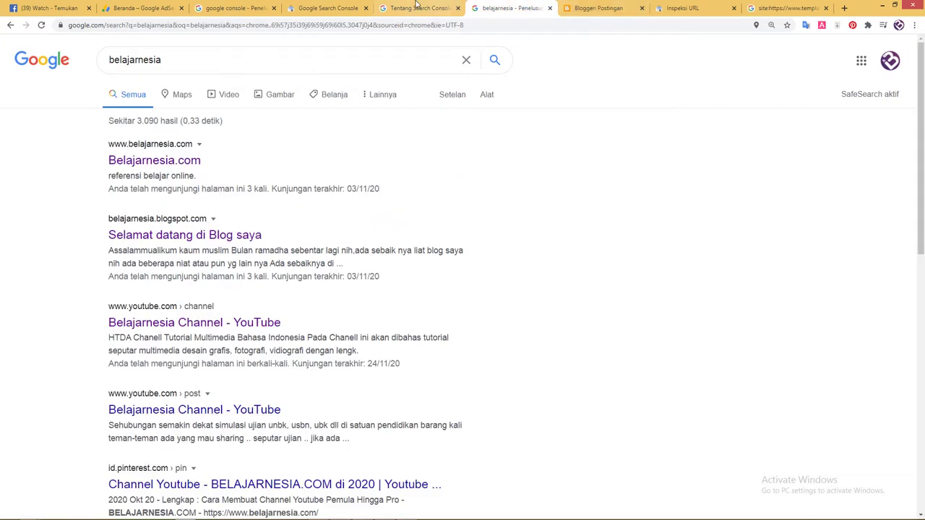
click(416, 5)
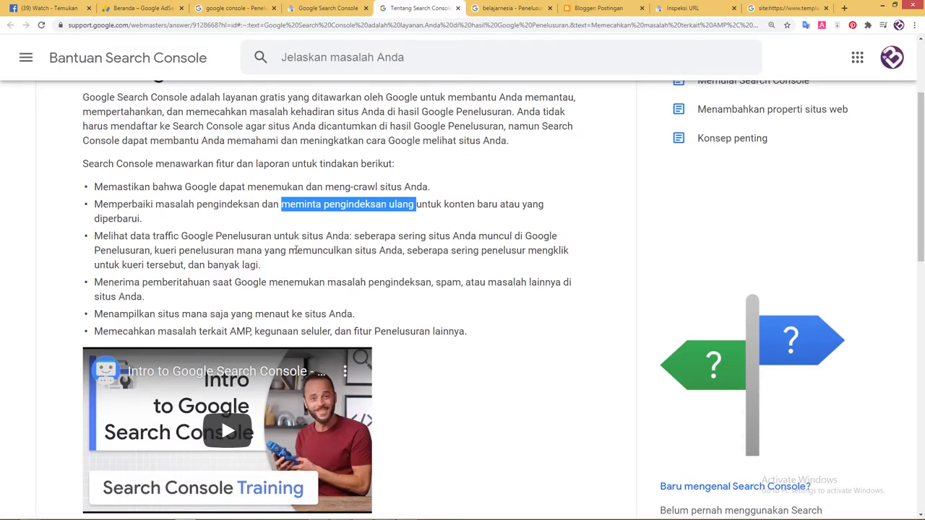
drag(355, 236, 287, 251)
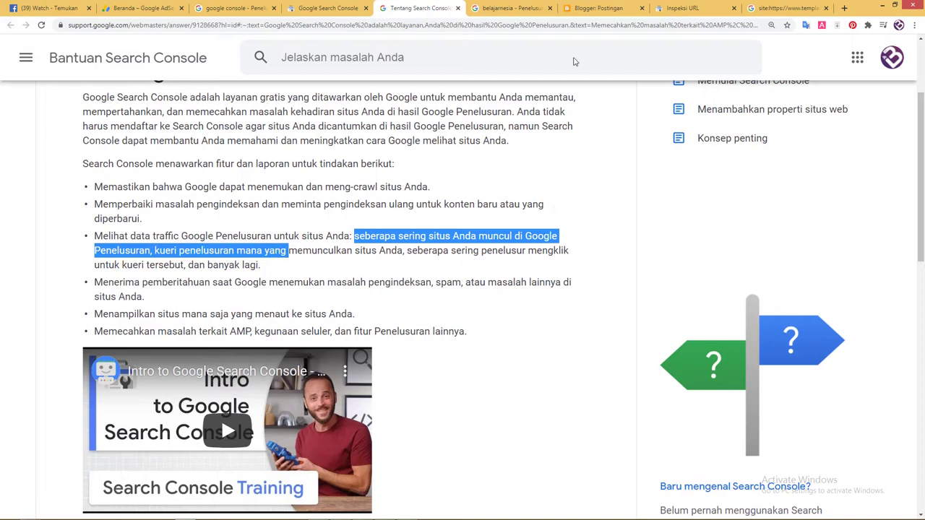
Open the Sekilas overview of the templatekita.com property to examine its search performance chart
click(697, 8)
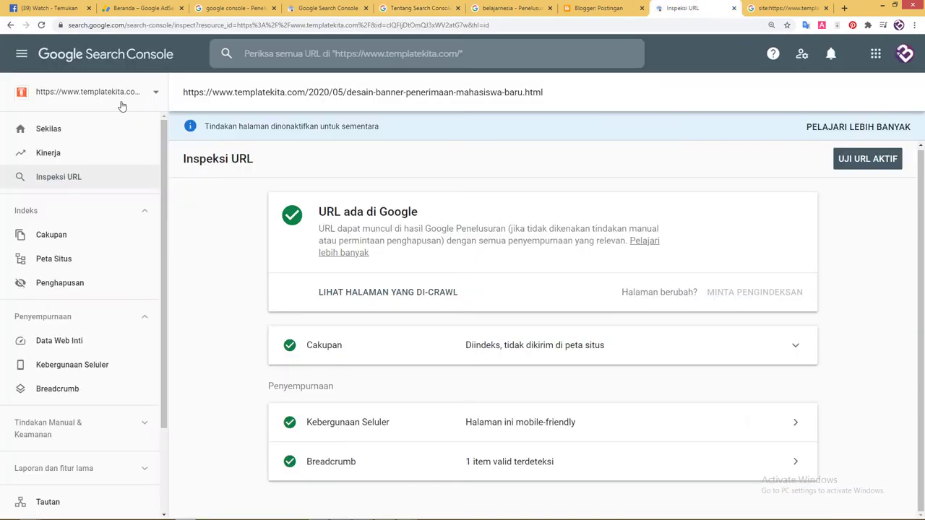
click(85, 137)
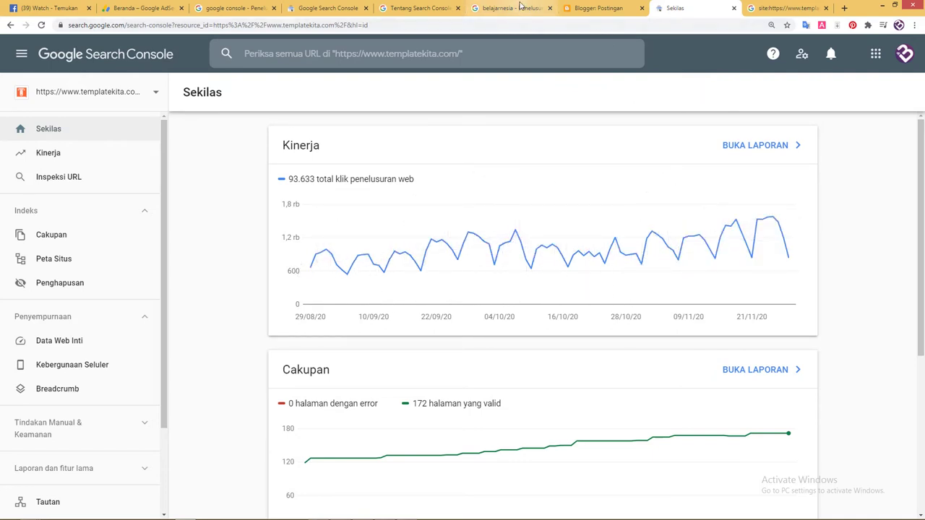
Go back to the Search Console help article and read the item about notifications for indexing, spam and other site problems
key(ctrl+Tab)
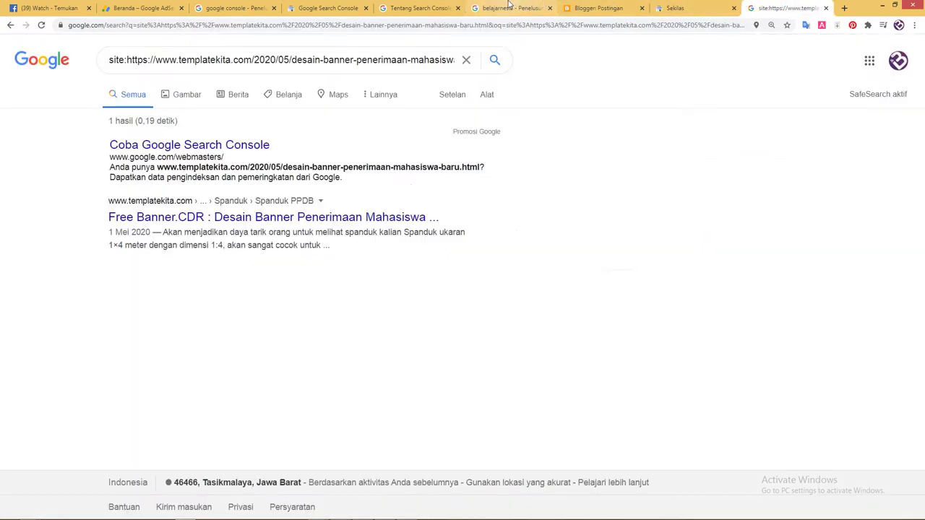
click(509, 5)
click(435, 6)
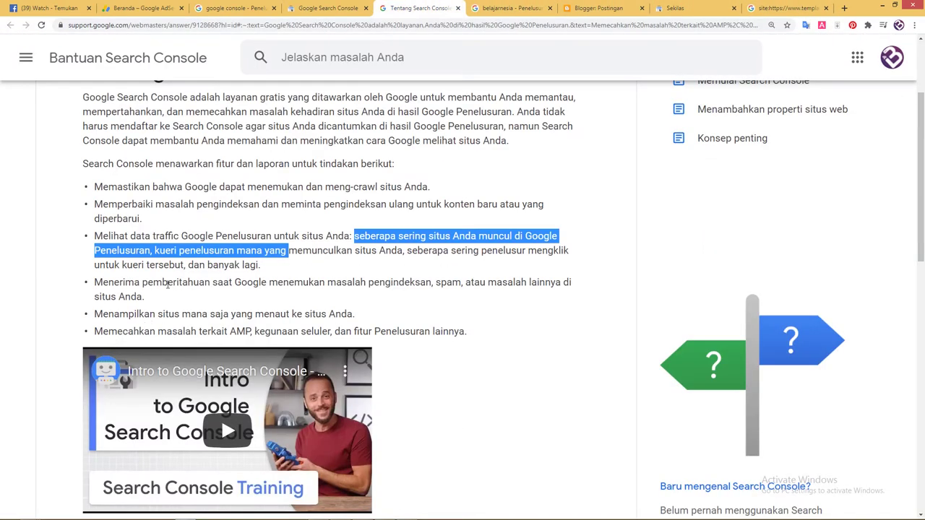
scroll(167, 284, down, 1)
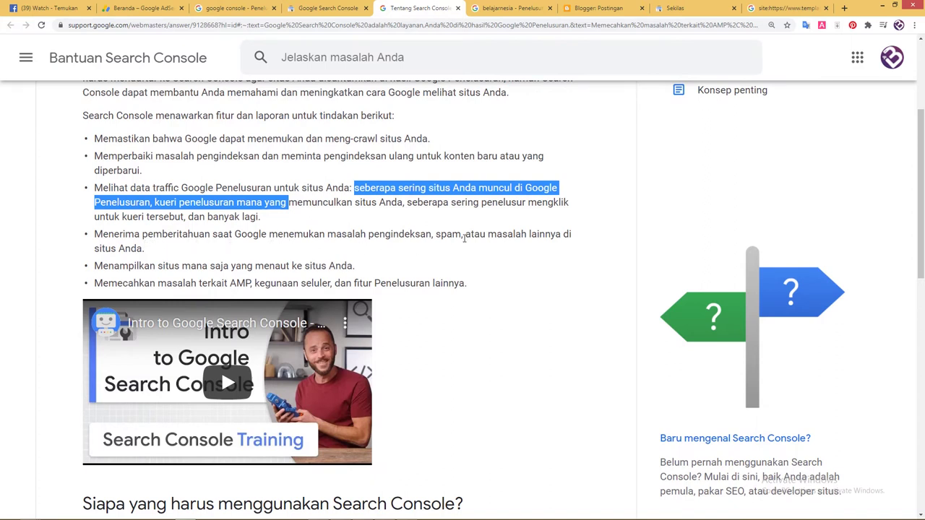
Review the Cakupan and Penyempurnaan sections of the templatekita.com overview in Search Console
click(700, 8)
scroll(543, 262, down, 1)
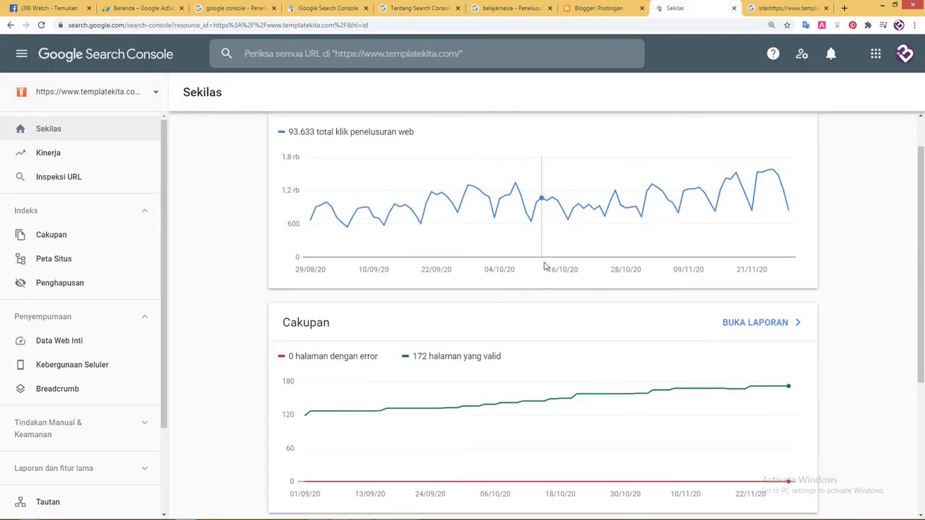
scroll(553, 263, down, 4)
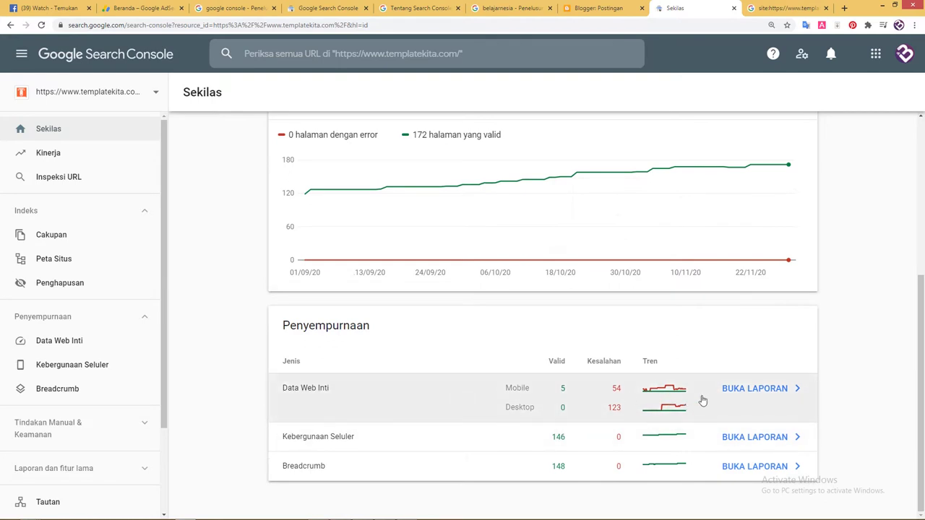
Open the Data Web Inti report for templatekita.com and examine its Mobile and Desktop charts
click(759, 391)
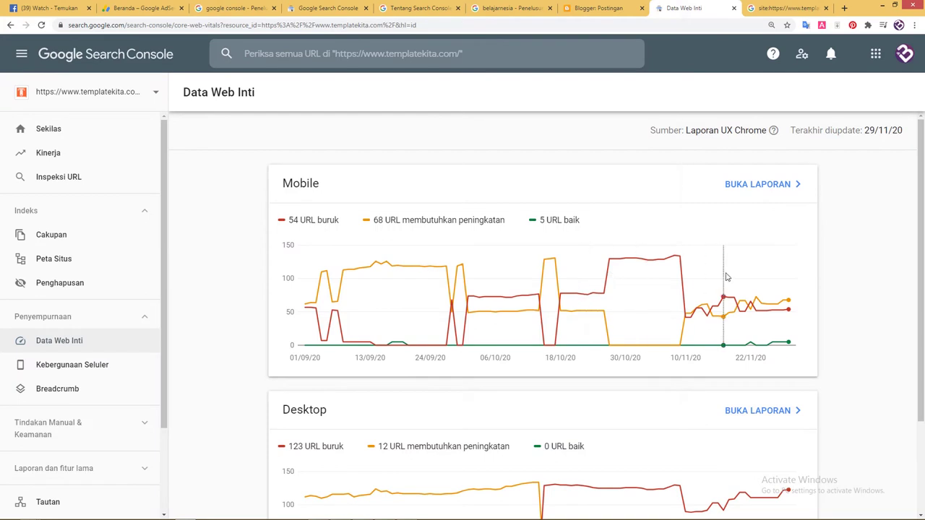
scroll(687, 278, down, 2)
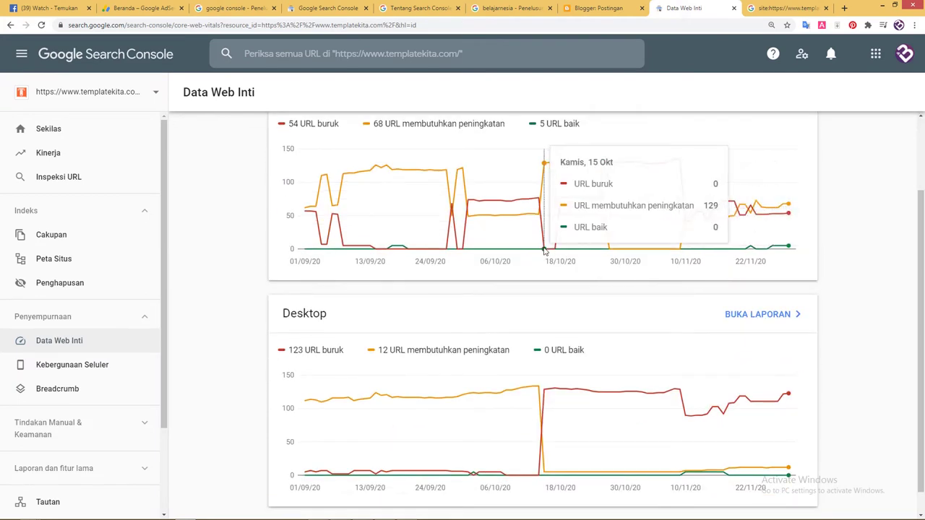
scroll(546, 252, up, 1)
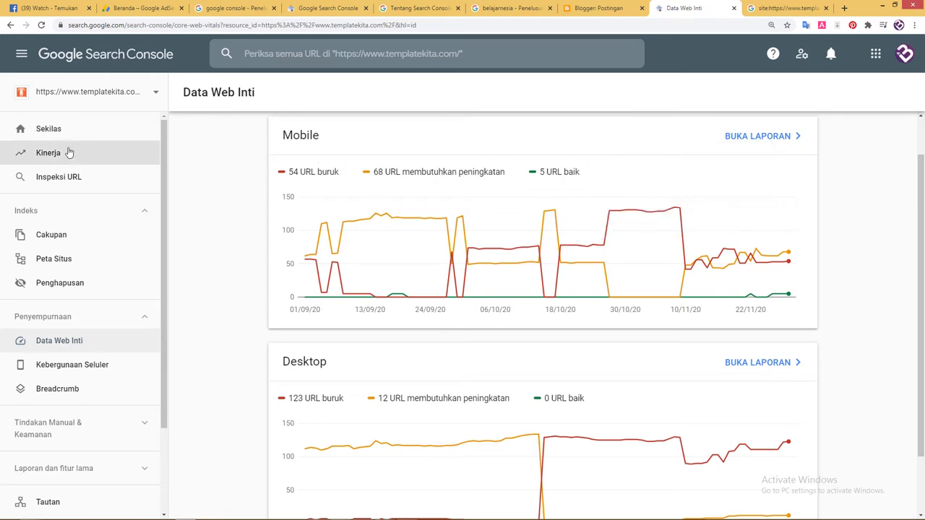
scroll(397, 227, down, 1)
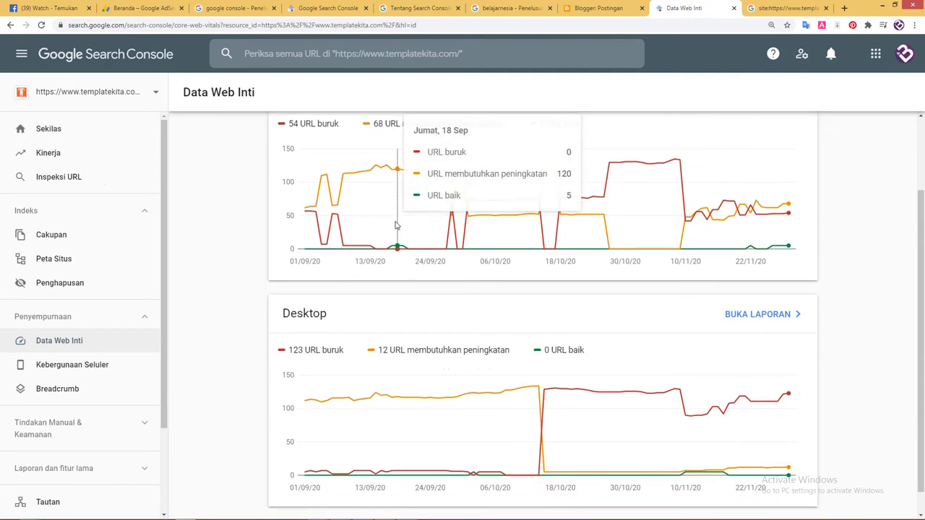
scroll(397, 227, up, 2)
Return to the Sekilas overview, check the property's messages and their type filter options, and close the message list
click(56, 132)
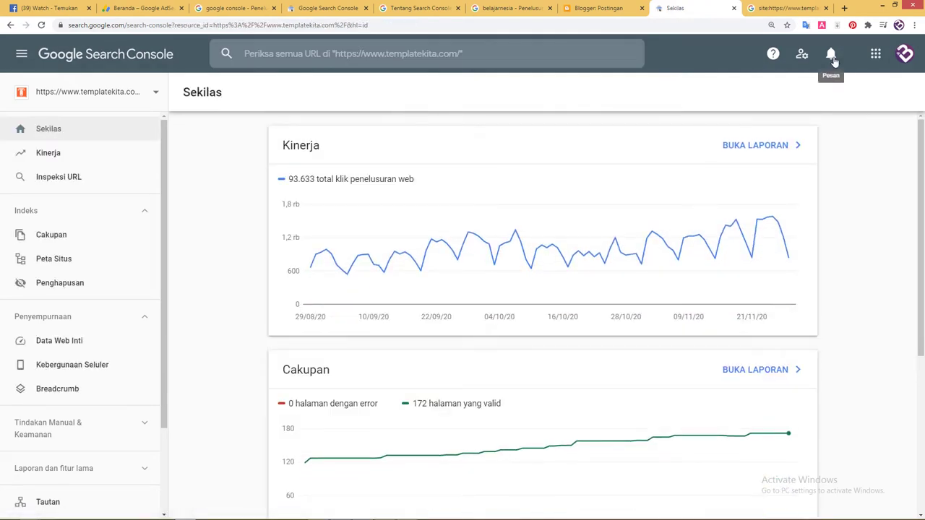
click(832, 56)
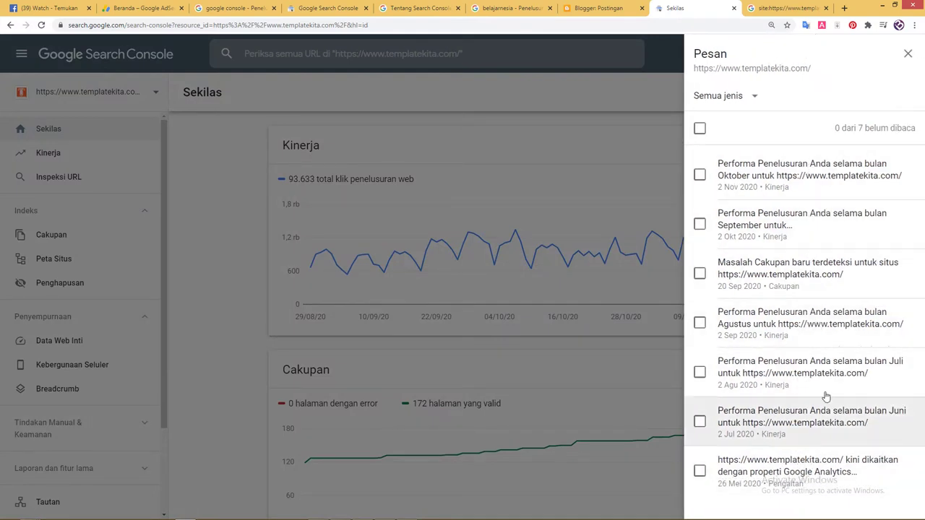
click(751, 97)
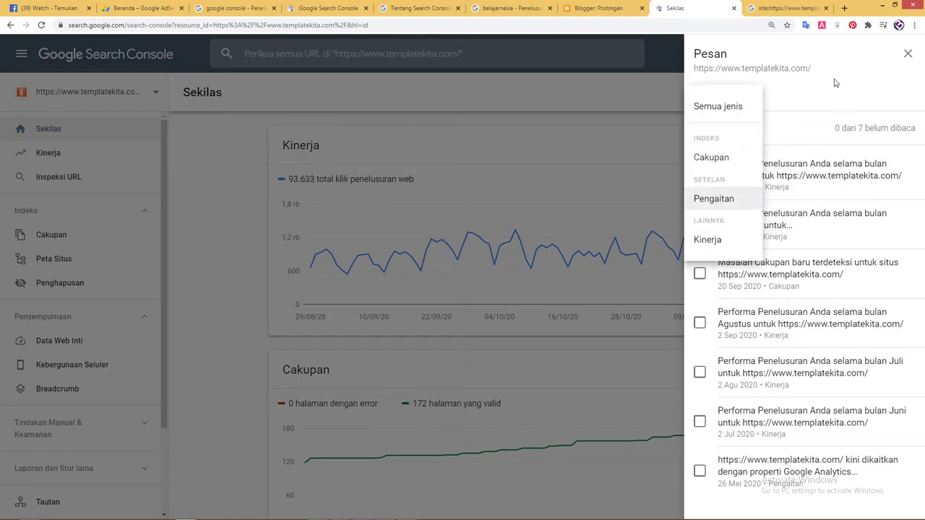
click(648, 93)
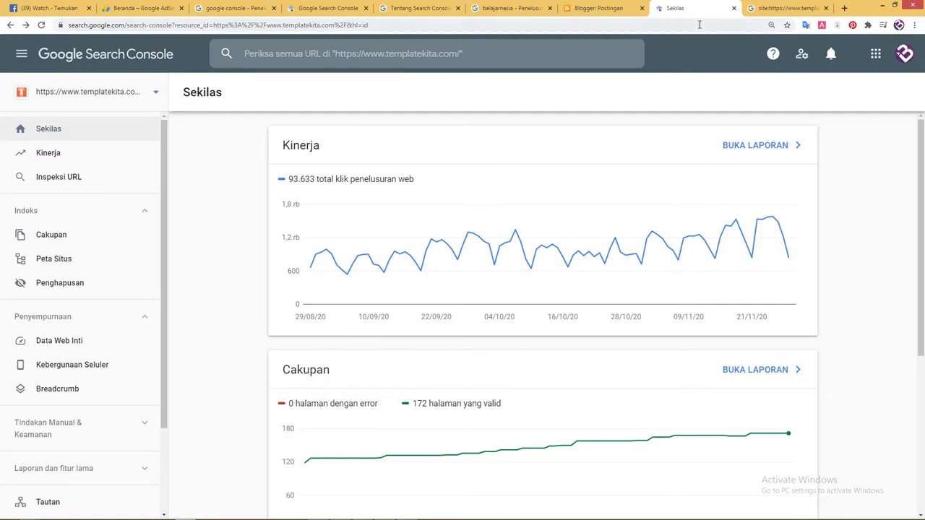
Return to the Search Console help article and read the items about problem notifications, linking sites and AMP issues
click(779, 8)
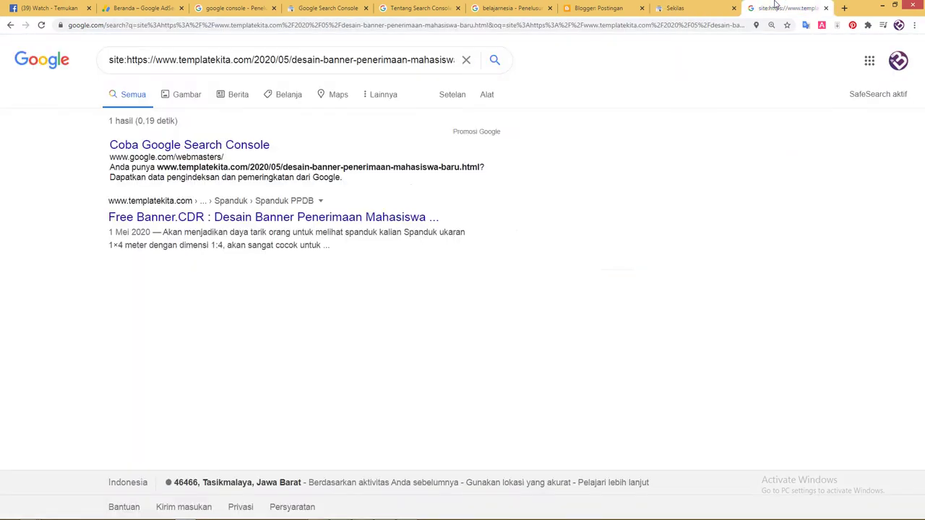
click(410, 7)
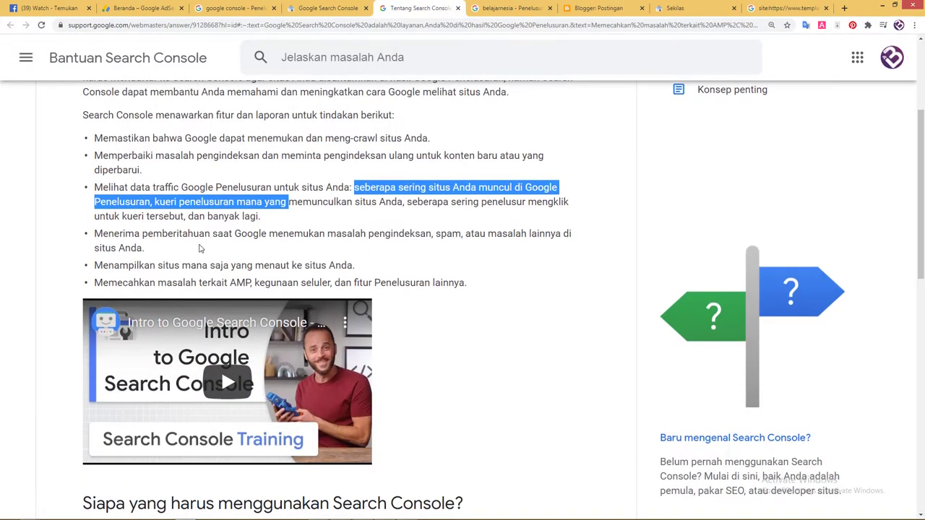
scroll(201, 250, down, 1)
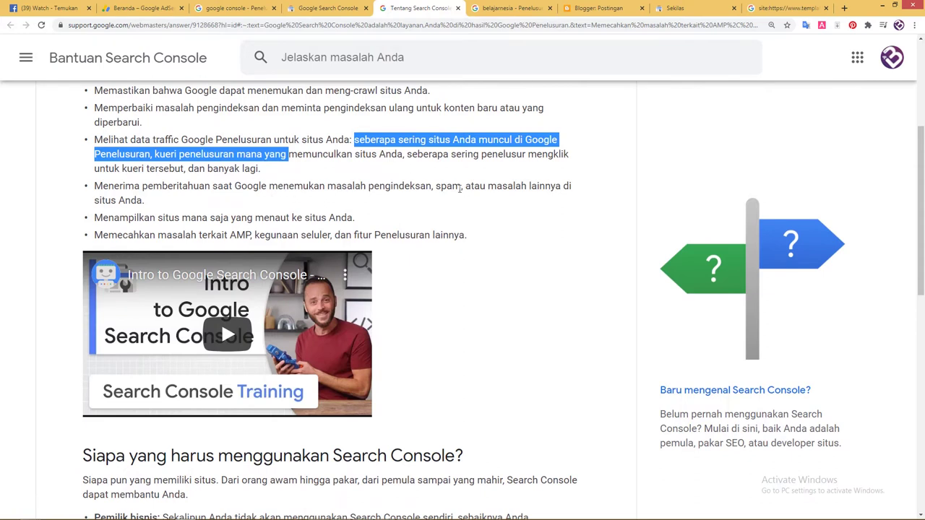
scroll(448, 187, down, 1)
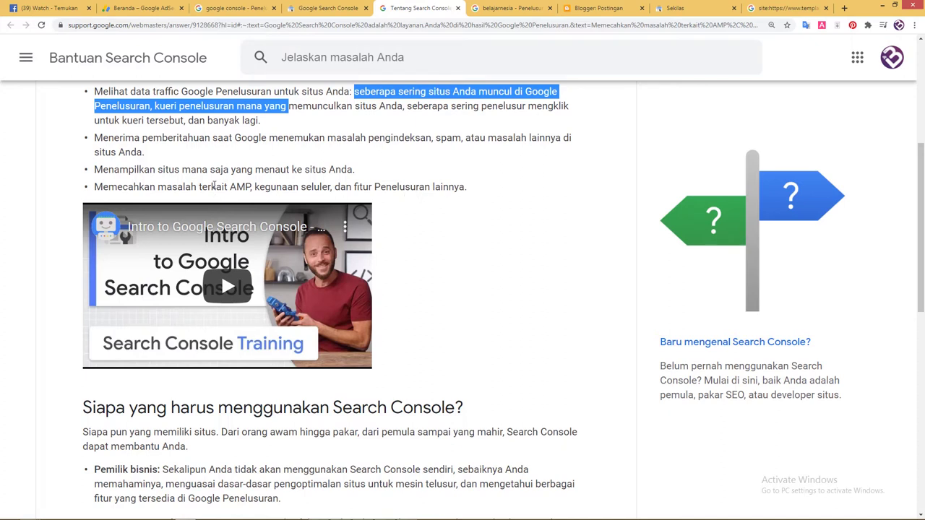
Highlight the words "terkait AMP" in the help article's item about solving AMP and mobile usability problems
drag(201, 186, 251, 186)
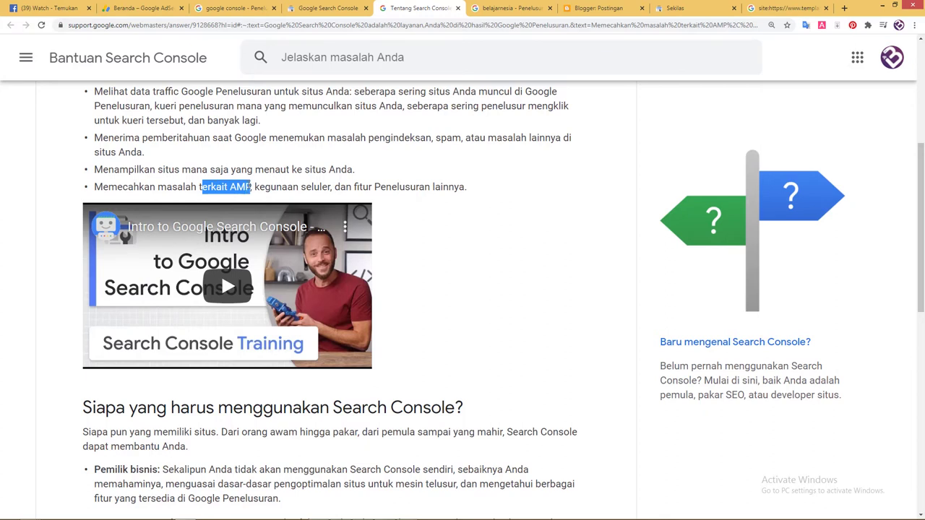
click(217, 187)
drag(199, 187, 250, 187)
click(224, 186)
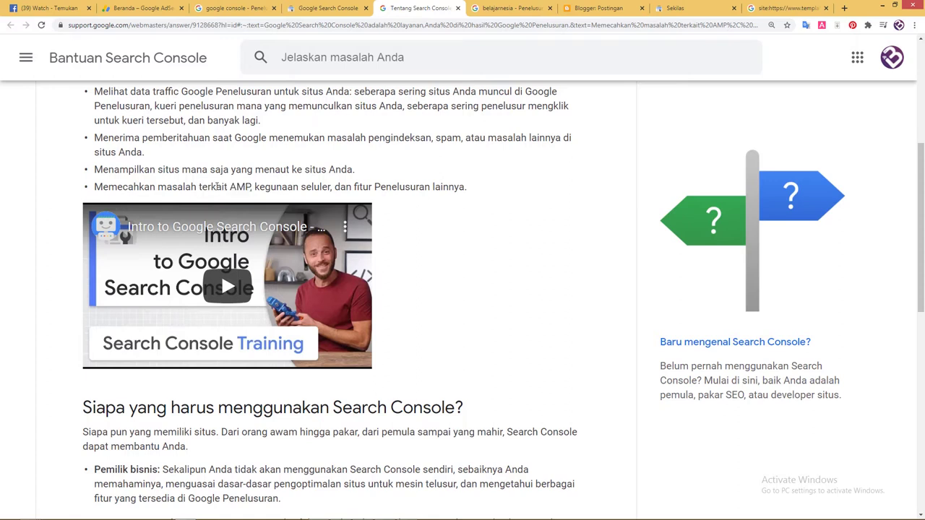
drag(200, 187, 251, 186)
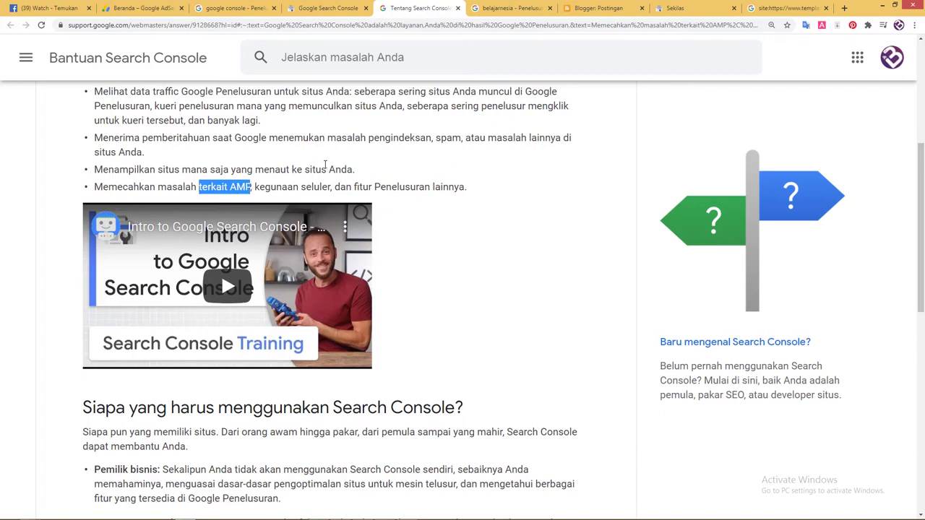
scroll(422, 178, down, 1)
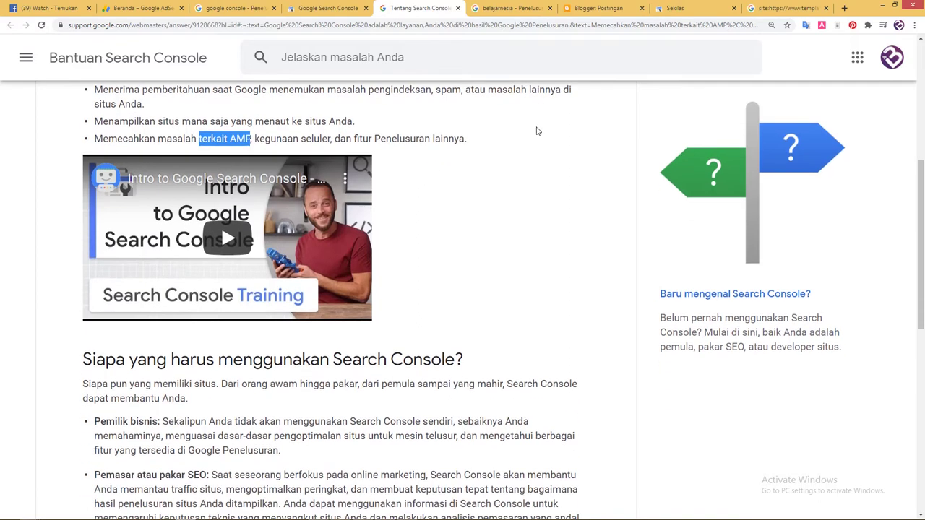
click(599, 8)
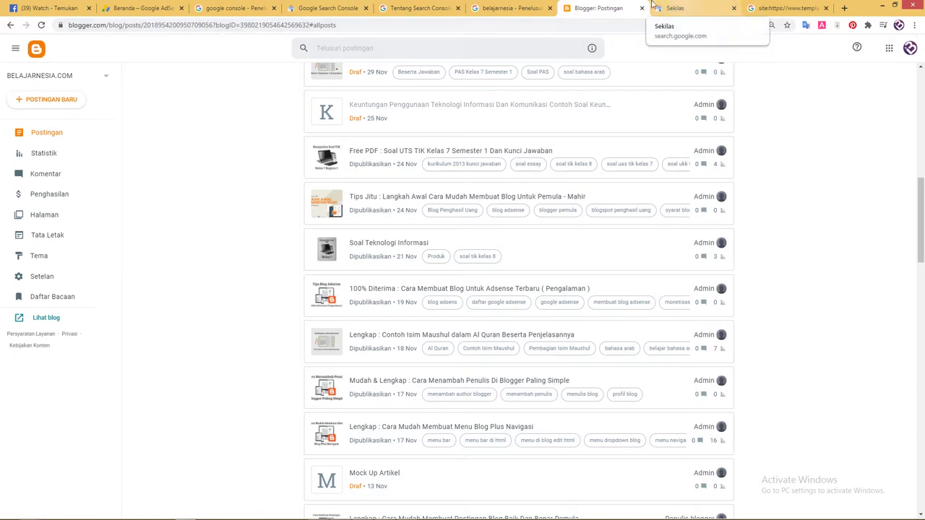
click(242, 7)
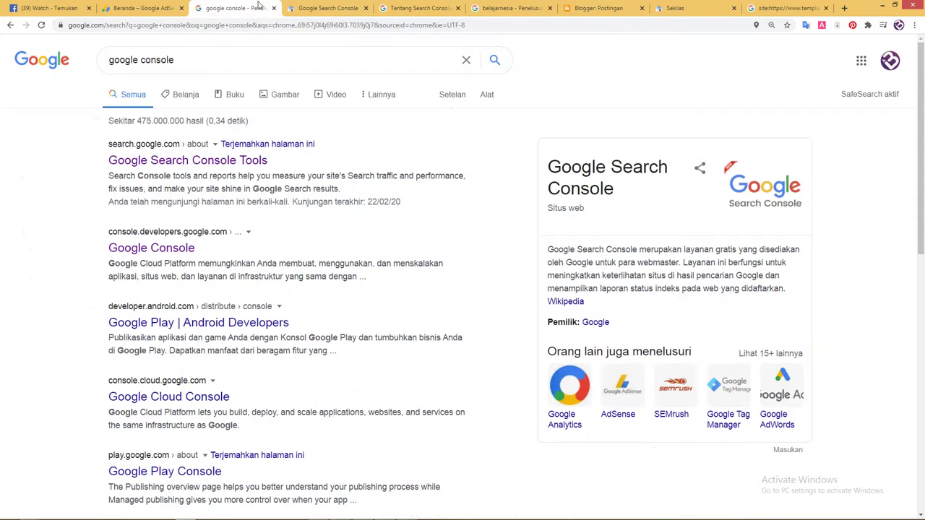
click(342, 6)
click(419, 7)
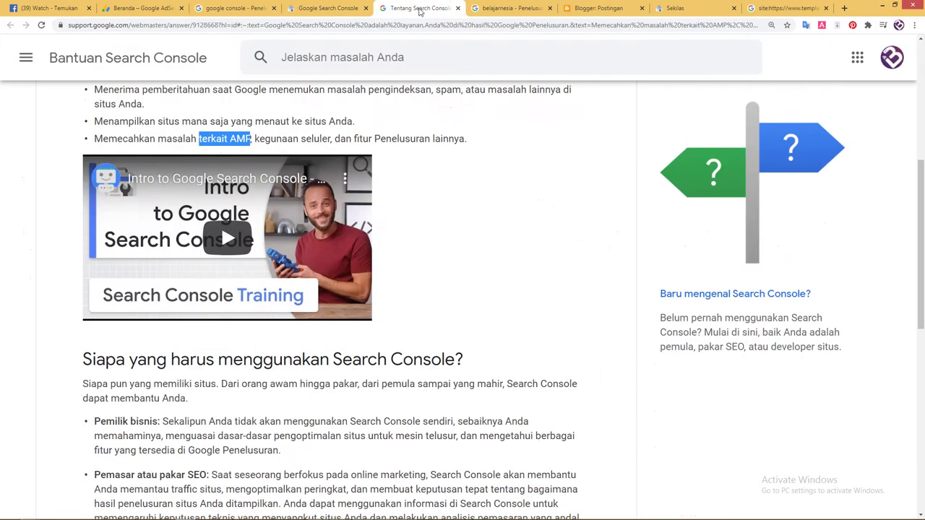
Read the section "Siapa yang harus menggunakan Search Console?" and highlight the label "Pemilik bisnis"
scroll(389, 255, down, 1)
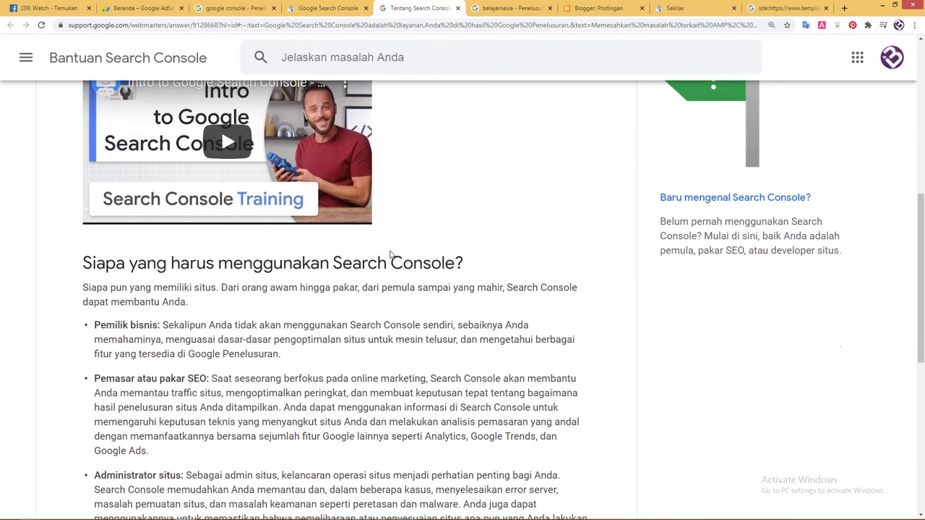
scroll(390, 254, down, 1)
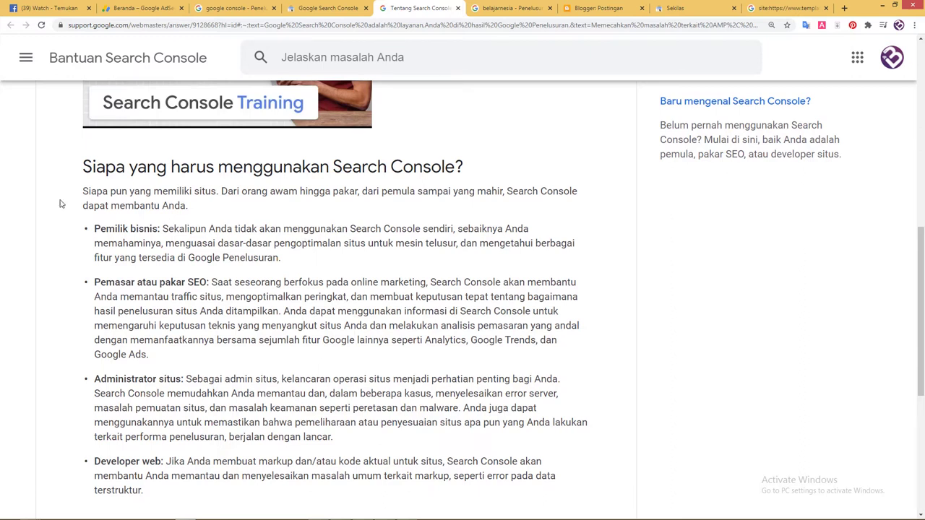
drag(85, 158, 149, 193)
click(206, 207)
scroll(206, 208, down, 1)
scroll(207, 208, up, 1)
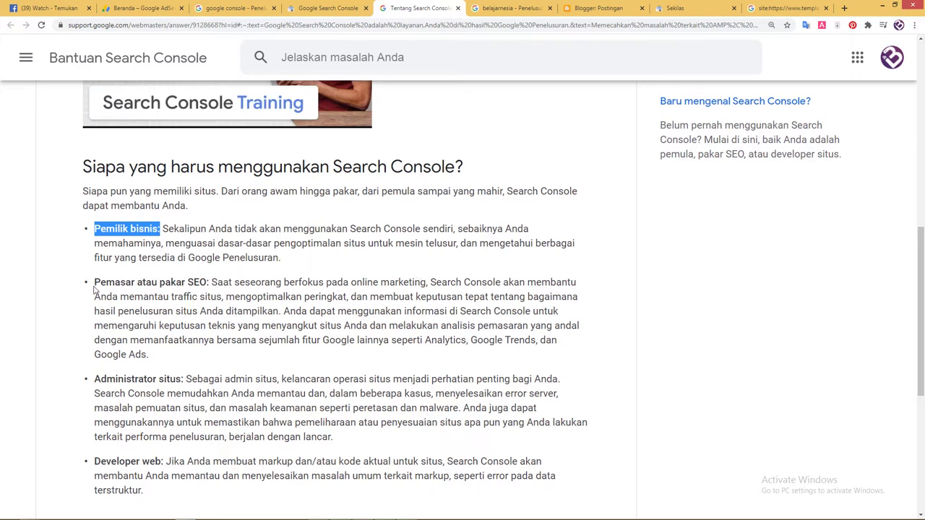
Highlight "Pemasar atau pakar SEO" in the help article and read on through the Administrator situs item
drag(93, 285, 208, 283)
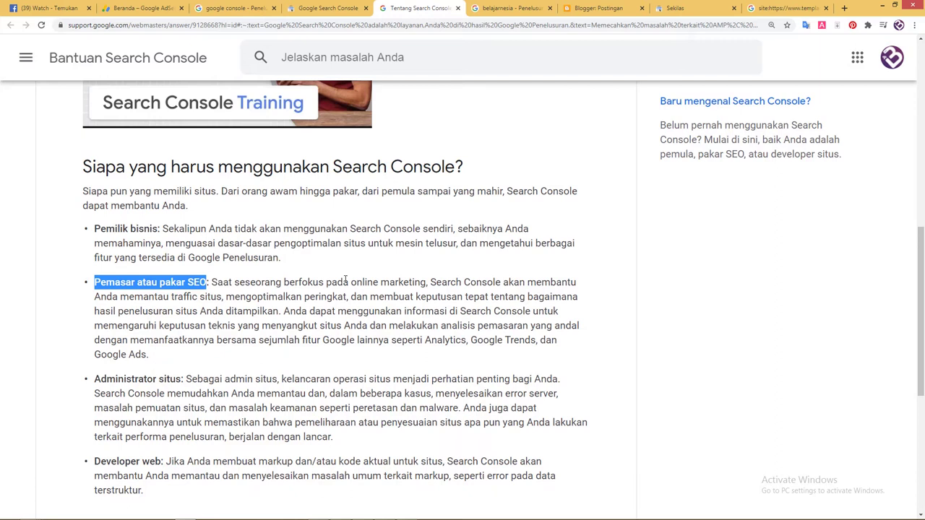
scroll(347, 280, down, 2)
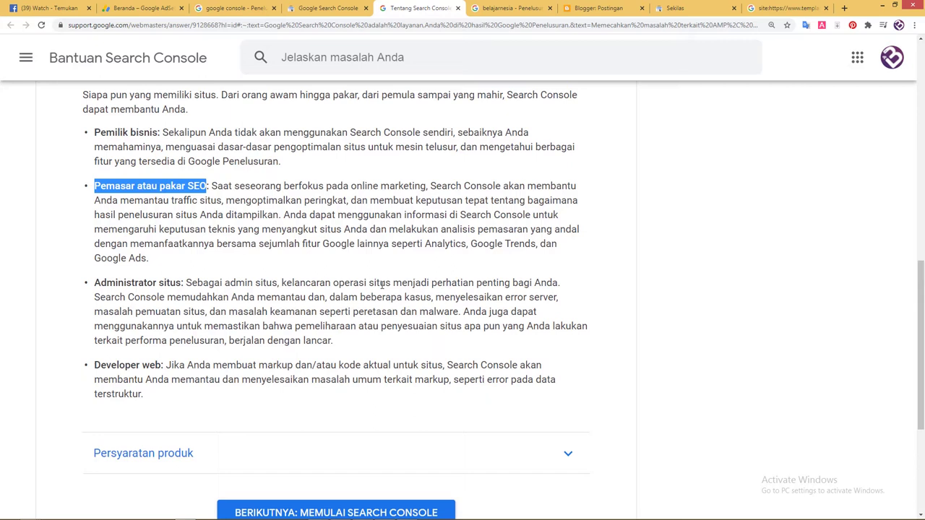
scroll(381, 286, down, 1)
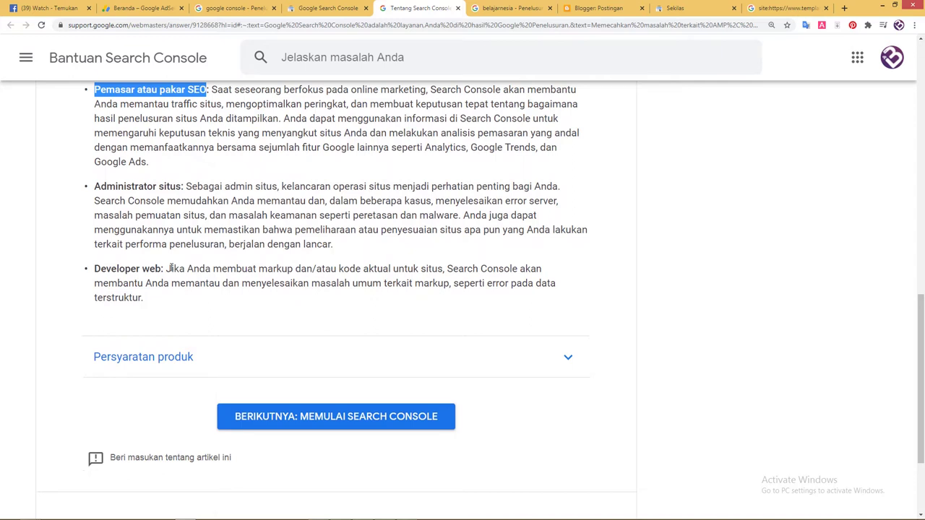
Highlight the first line of the Developer web description, clear the highlight and go back up the article
drag(167, 268, 526, 269)
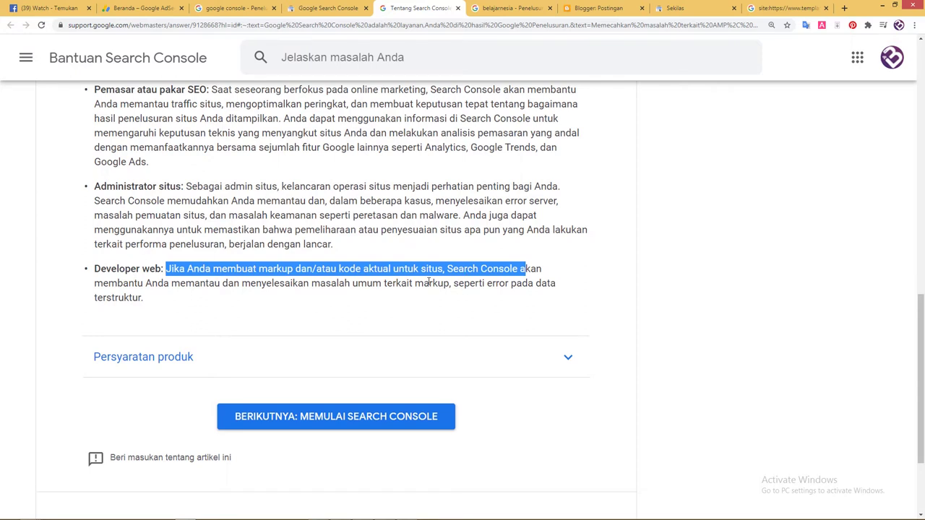
click(533, 271)
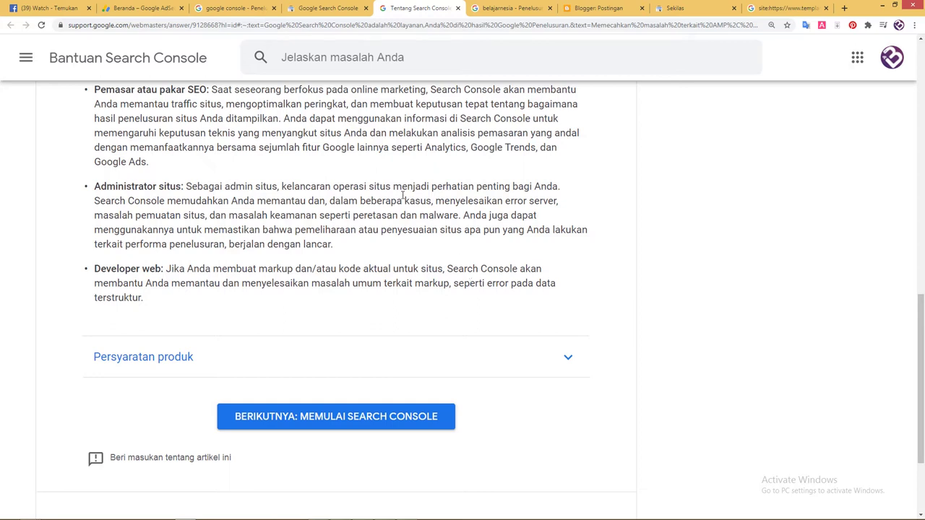
scroll(576, 158, up, 5)
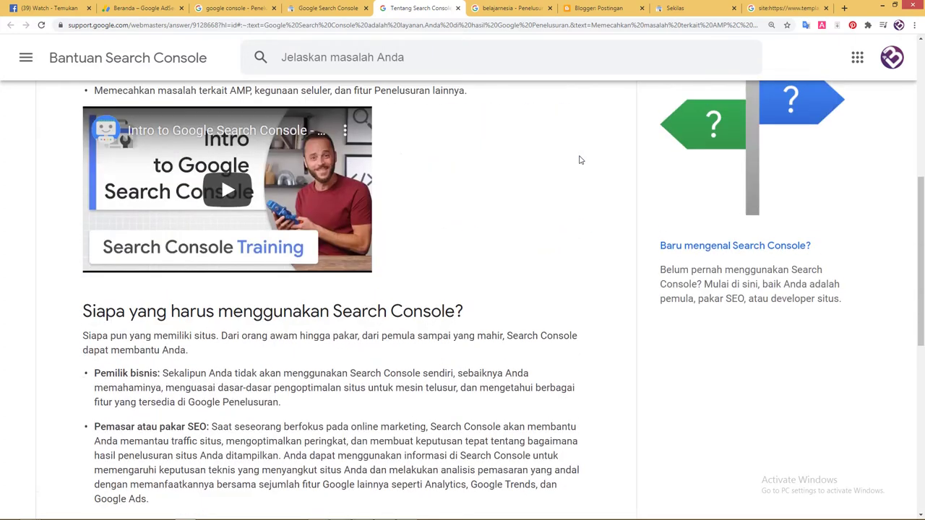
Revisit the Sekilas overview, switch to the "google console" search results, and look through the Google apps list before closing it
click(702, 4)
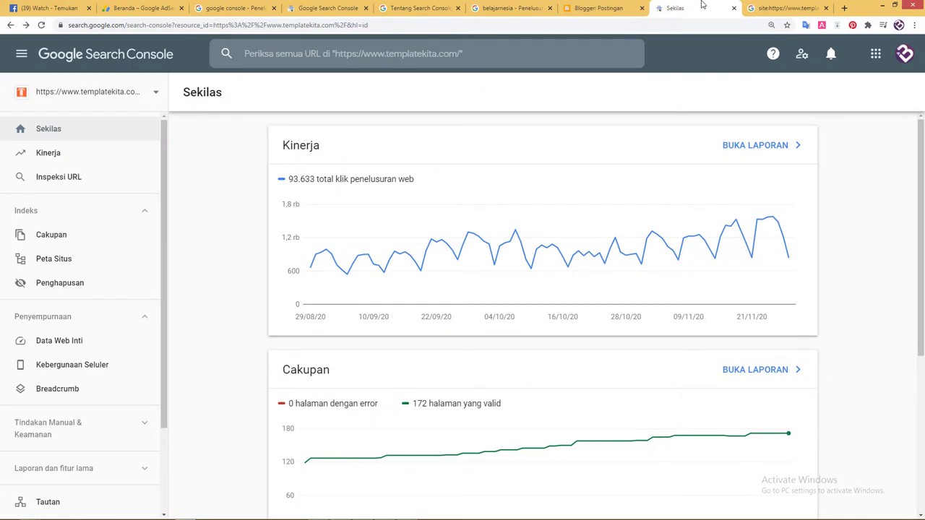
click(257, 6)
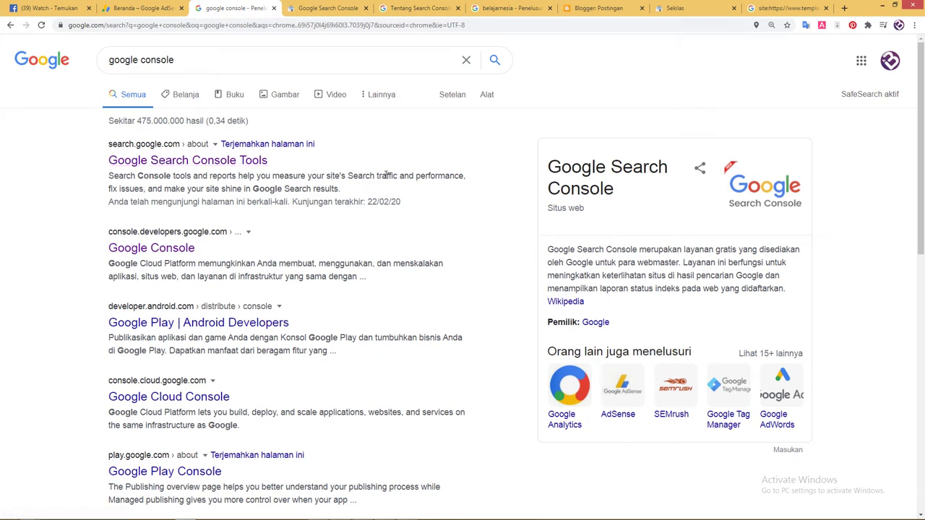
click(864, 64)
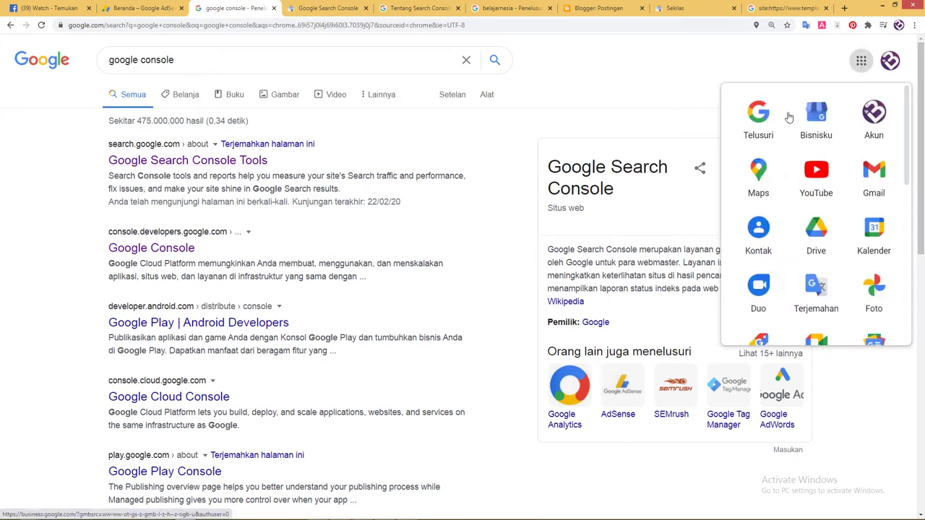
click(751, 63)
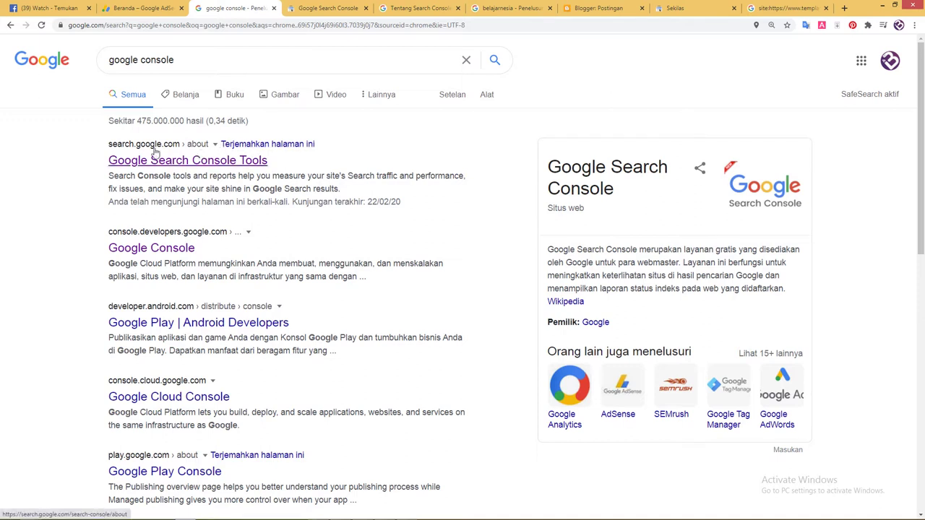
Highlight the search query "google console" and enlarge the results page to 175% around the Google Search Console Tools result
drag(191, 59, 92, 58)
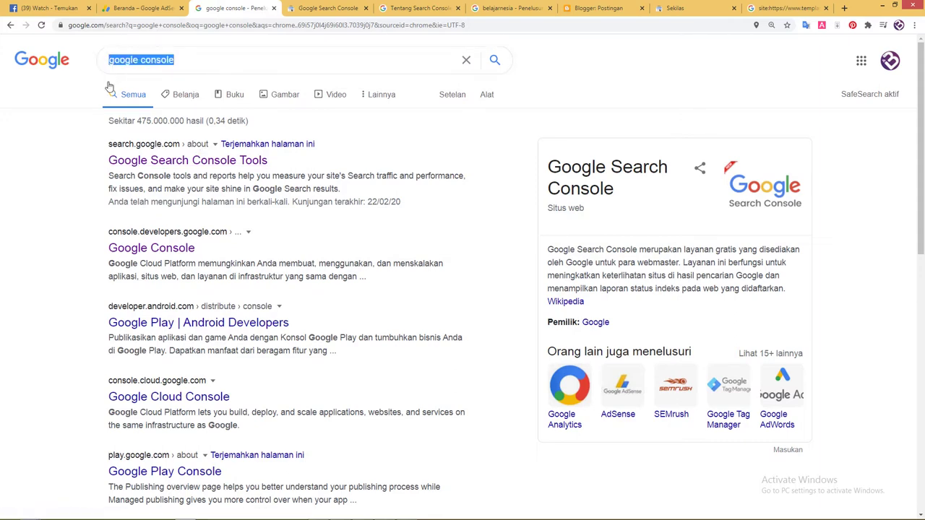
key(ctrl+plus)
key(ctrl+plus)
key(ctrl+plus)
key(ctrl+plus)
key(ctrl+plus)
key(ctrl+minus)
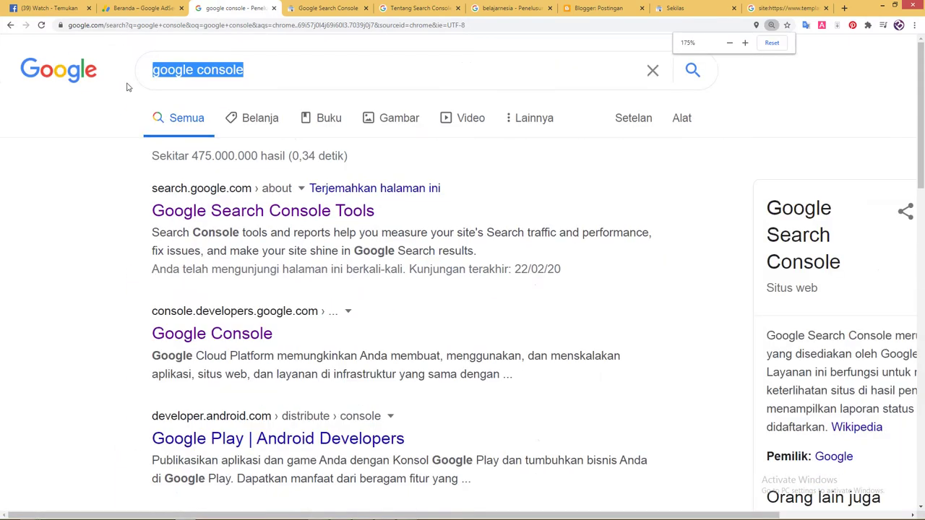
scroll(148, 105, down, 1)
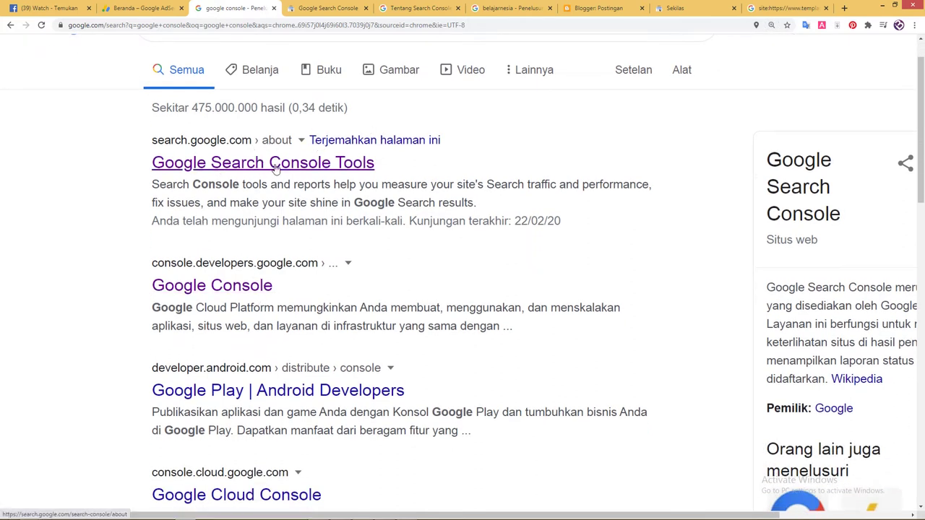
Open the Google Search Console Tools result and start Search Console from its landing page
scroll(385, 172, down, 1)
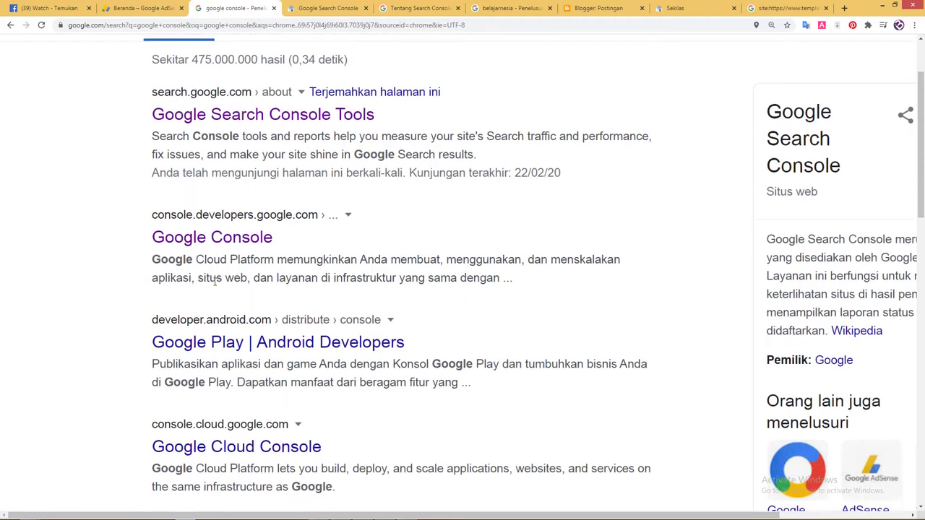
key(slash)
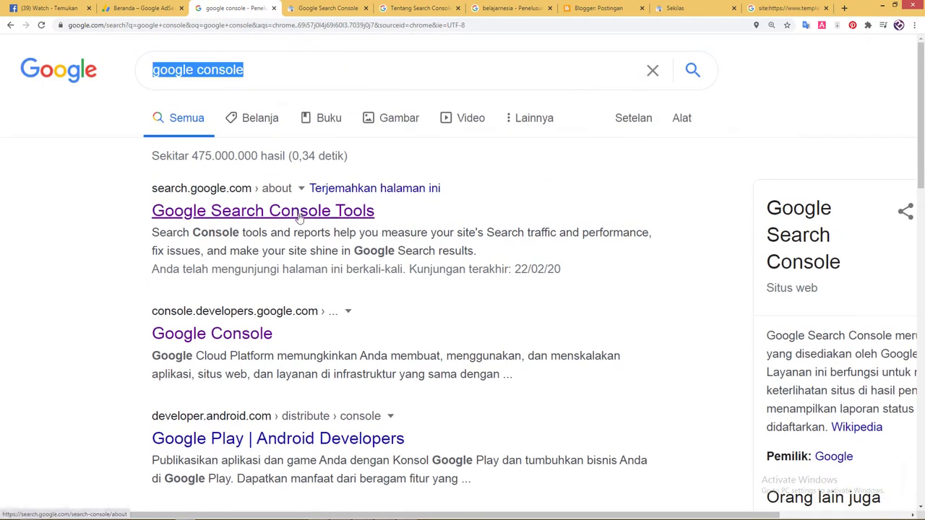
click(299, 216)
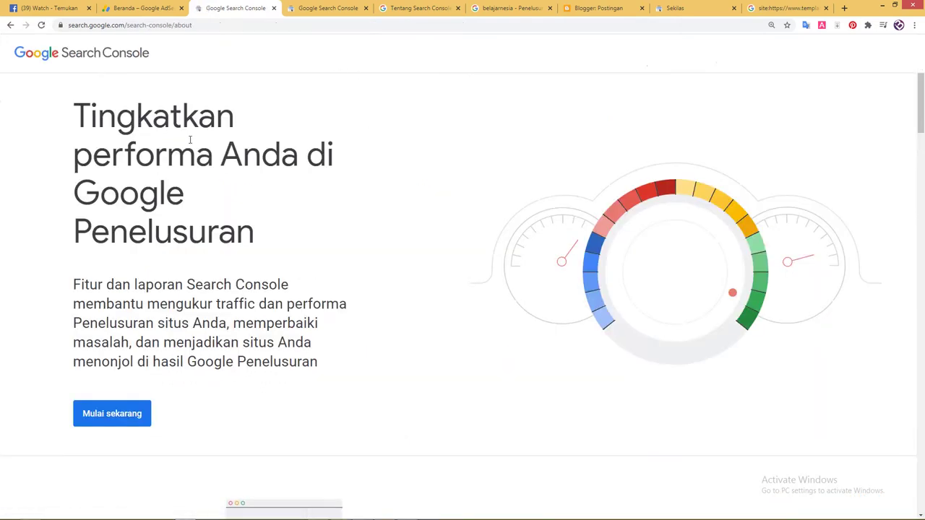
click(107, 422)
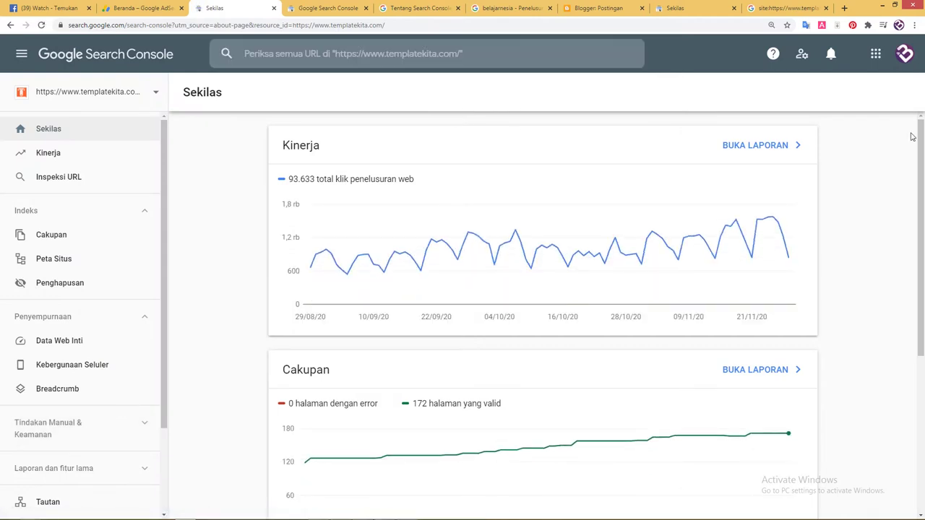
Show the list of properties with its Tambahkan properti option and enlarge the Search Console page
click(155, 93)
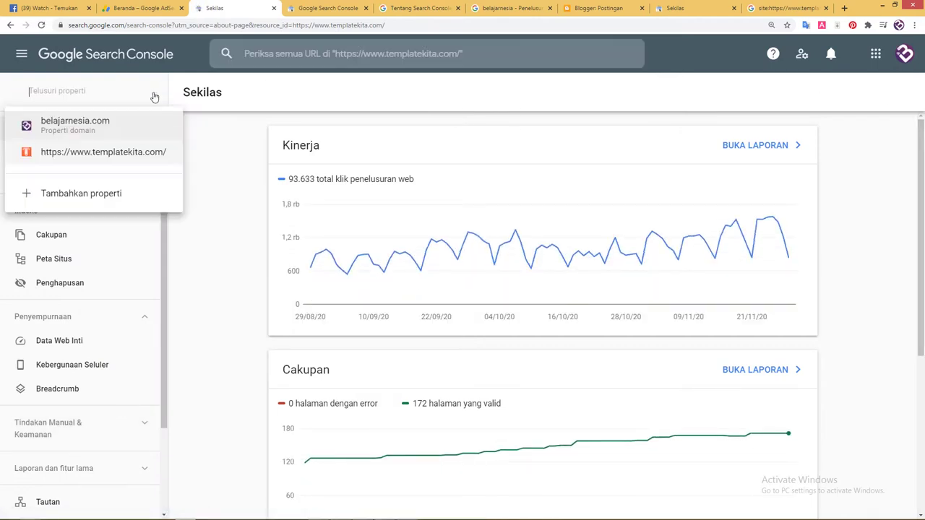
click(224, 140)
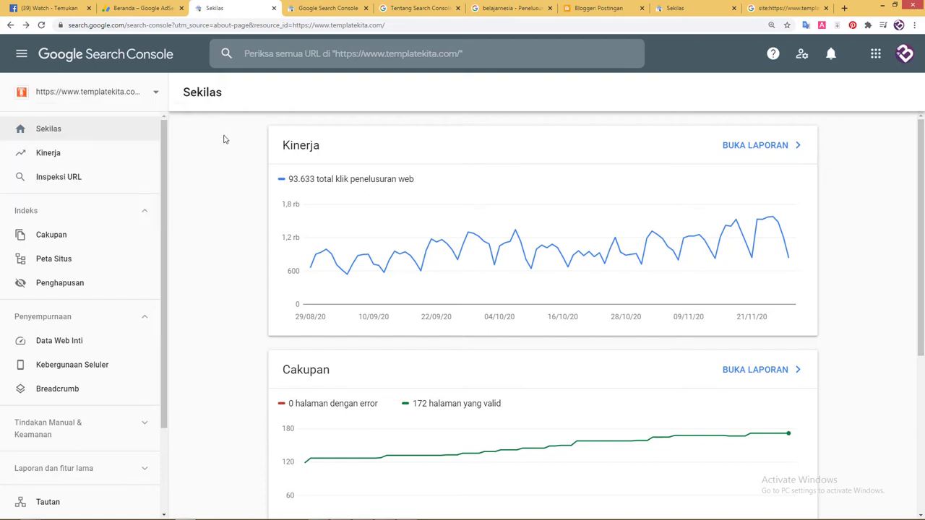
click(156, 94)
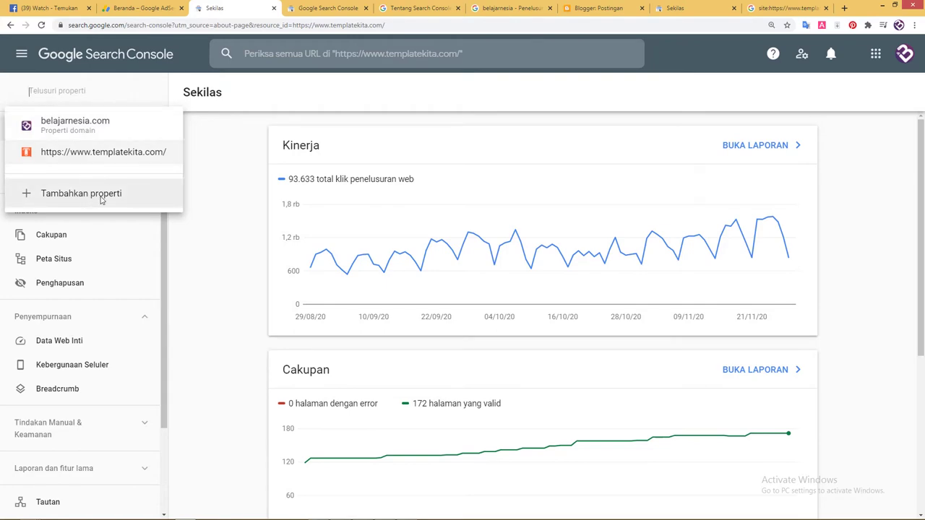
key(ctrl+plus)
key(ctrl+plus)
key(ctrl+plus)
key(ctrl+plus)
key(ctrl+plus)
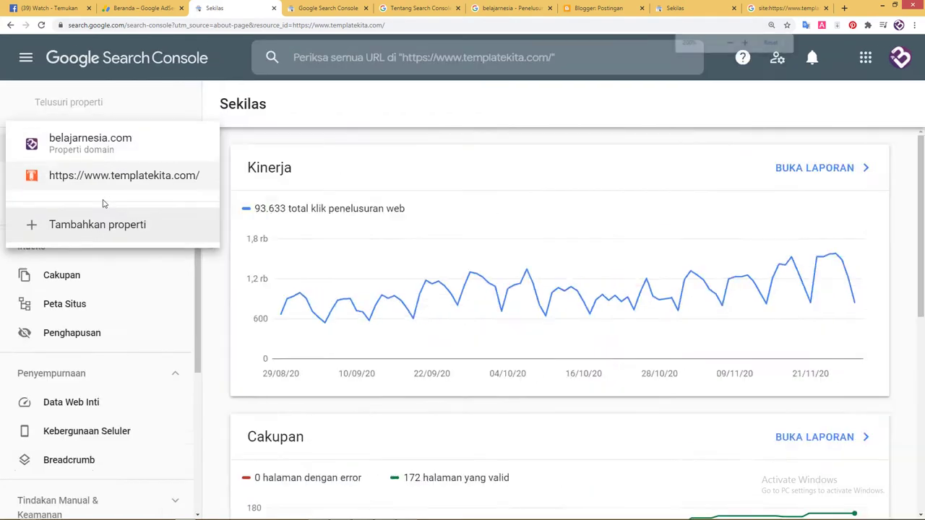
key(ctrl+minus)
key(ctrl+minus)
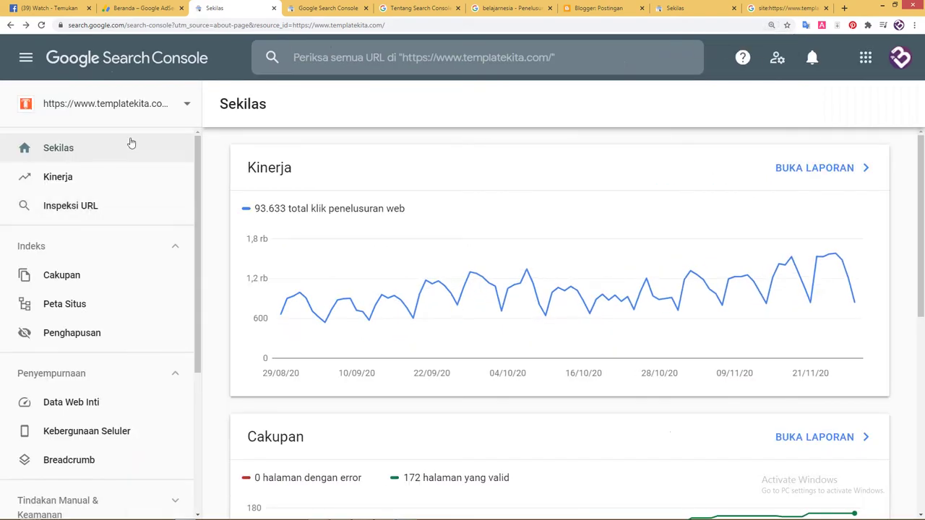
click(186, 103)
click(119, 225)
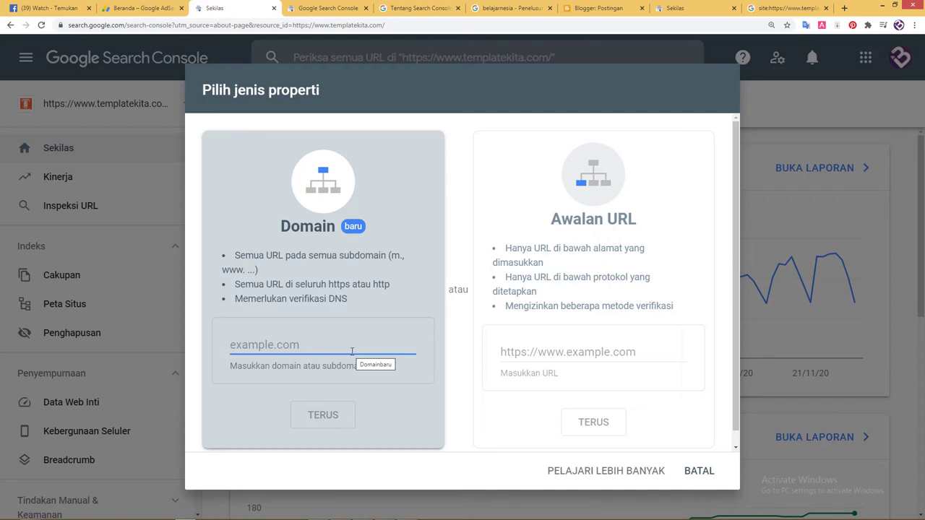
text(www)
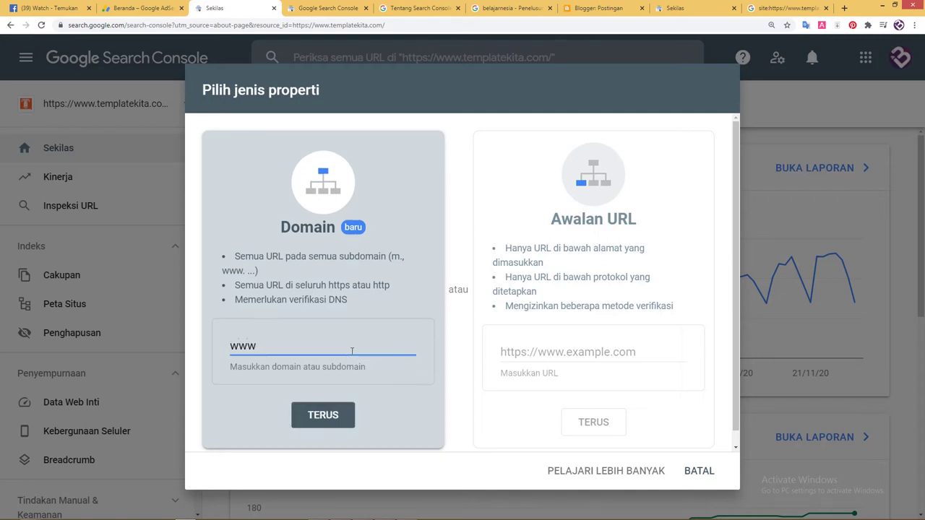
text(.belajarb)
key(BackSpace)
text(nar.com)
click(329, 415)
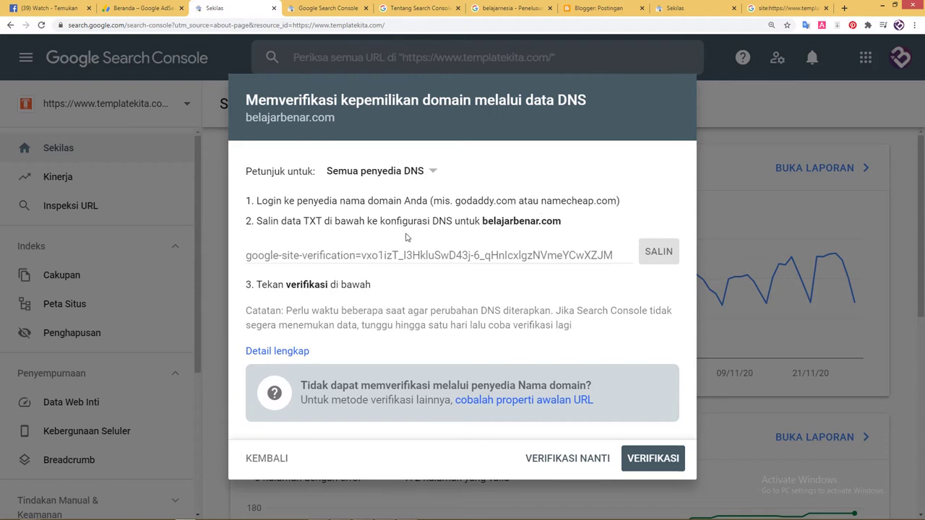
Check the detailed DNS verification help, copy the TXT verification record and return to the property type choice
click(269, 352)
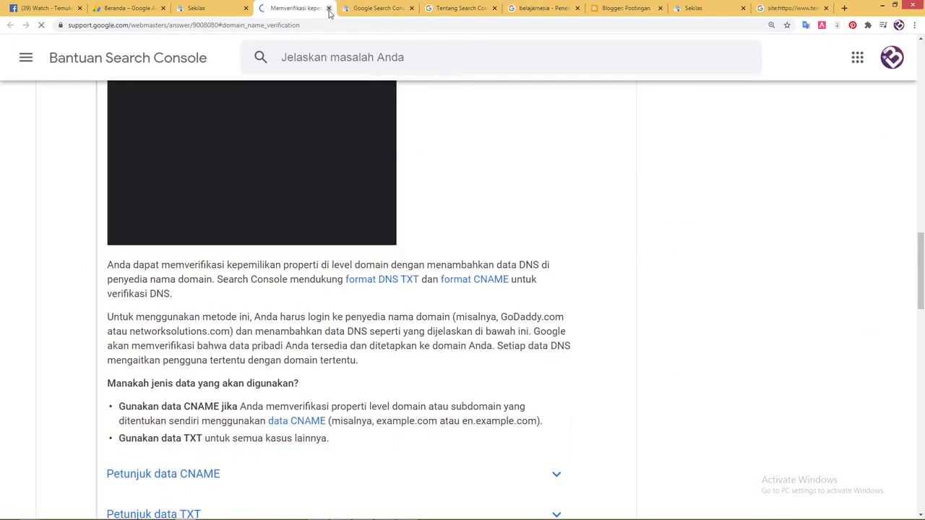
click(329, 8)
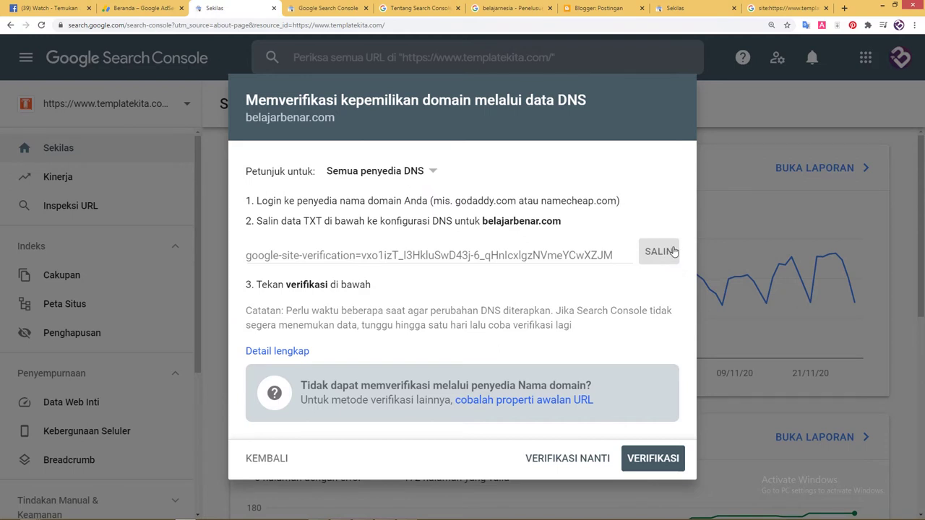
click(655, 258)
click(265, 456)
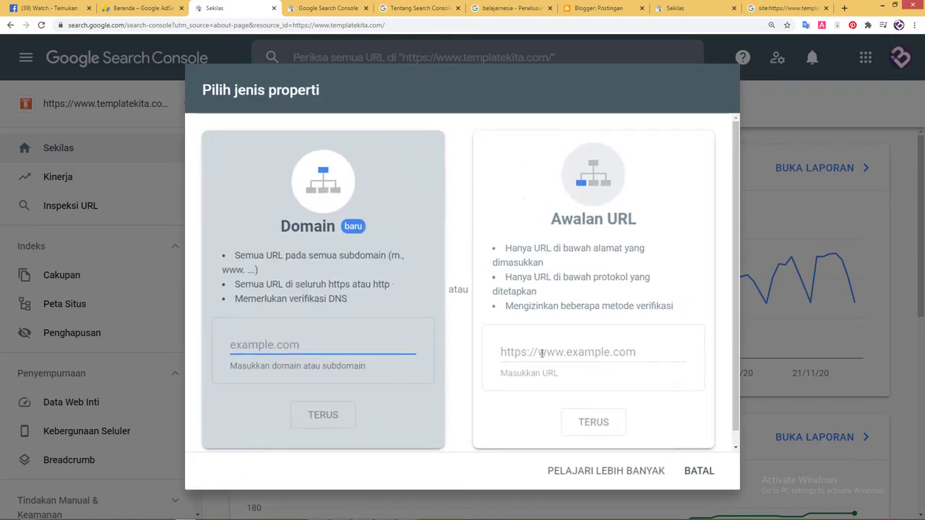
click(545, 350)
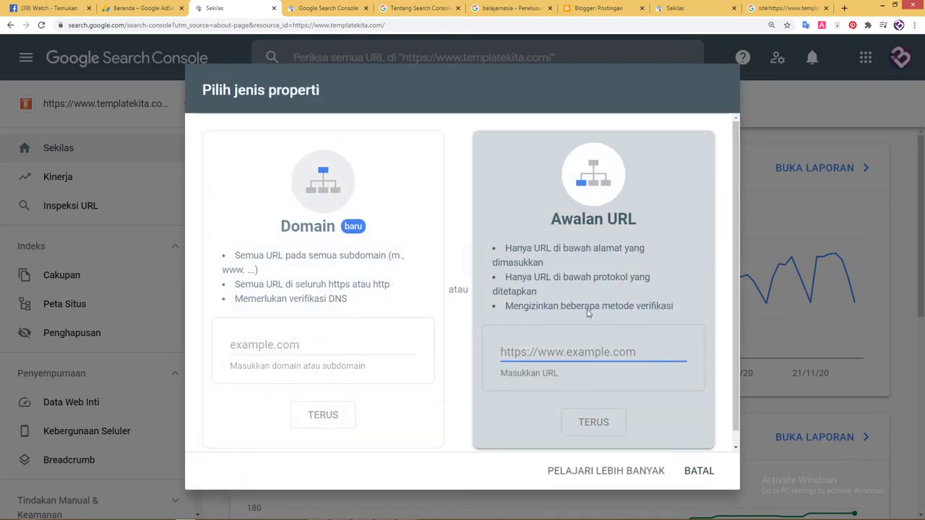
right_click(555, 352)
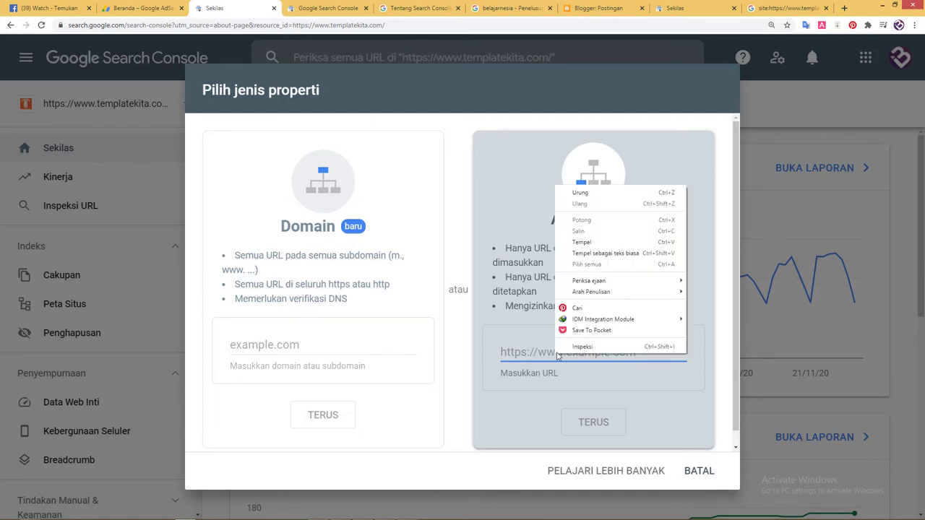
click(599, 243)
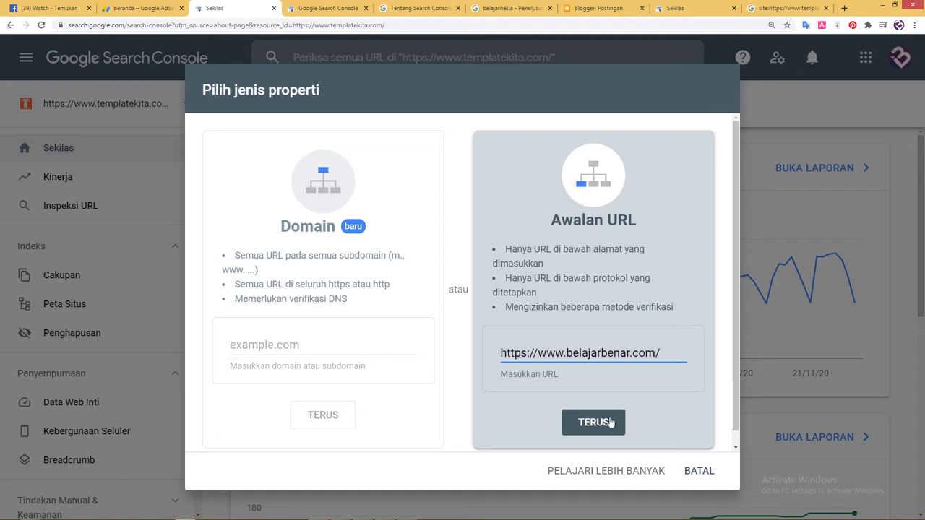
drag(668, 353, 456, 356)
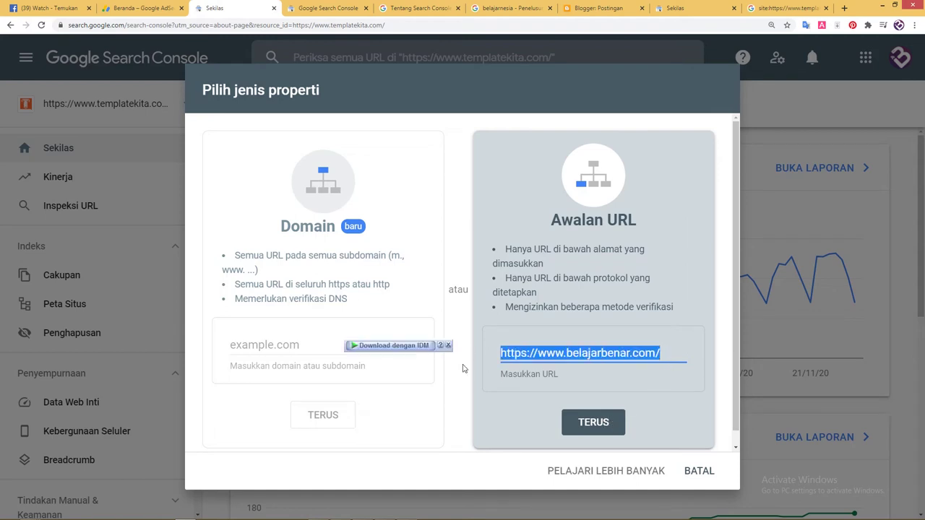
click(519, 375)
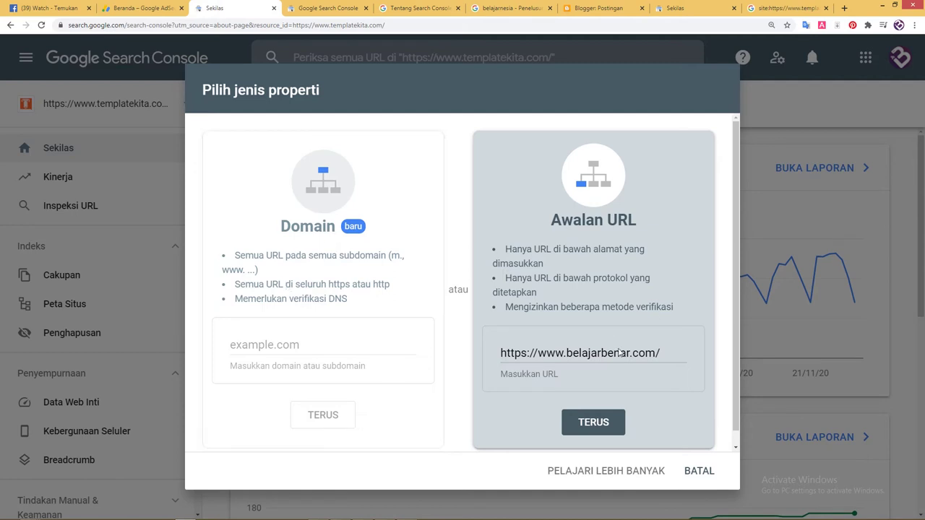
triple_click(540, 352)
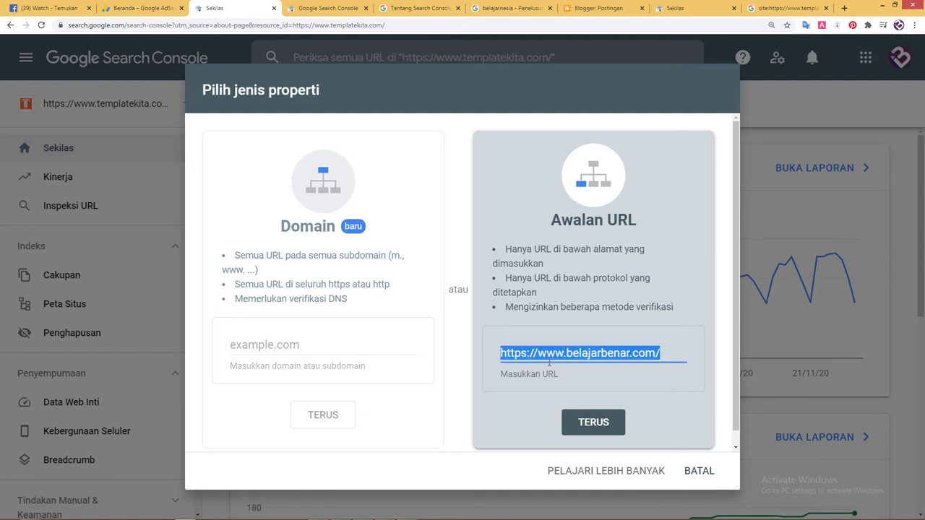
click(665, 353)
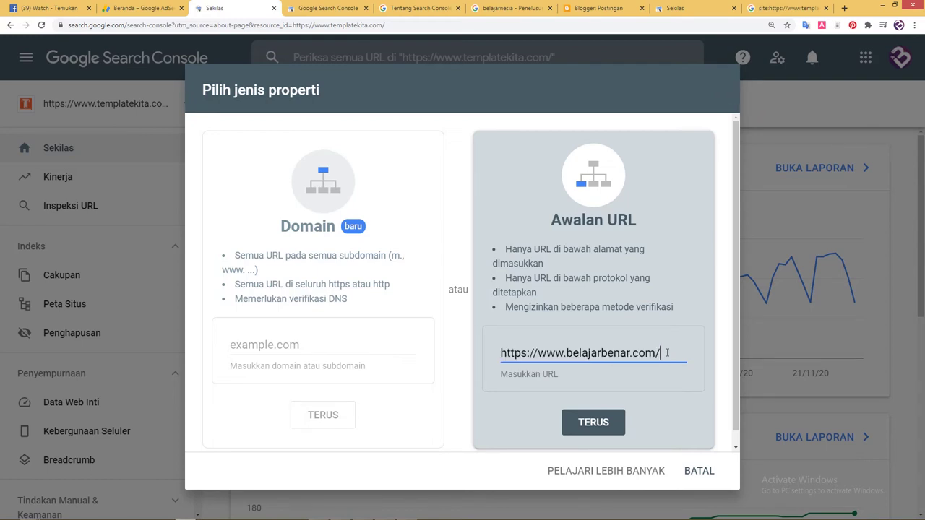
click(607, 426)
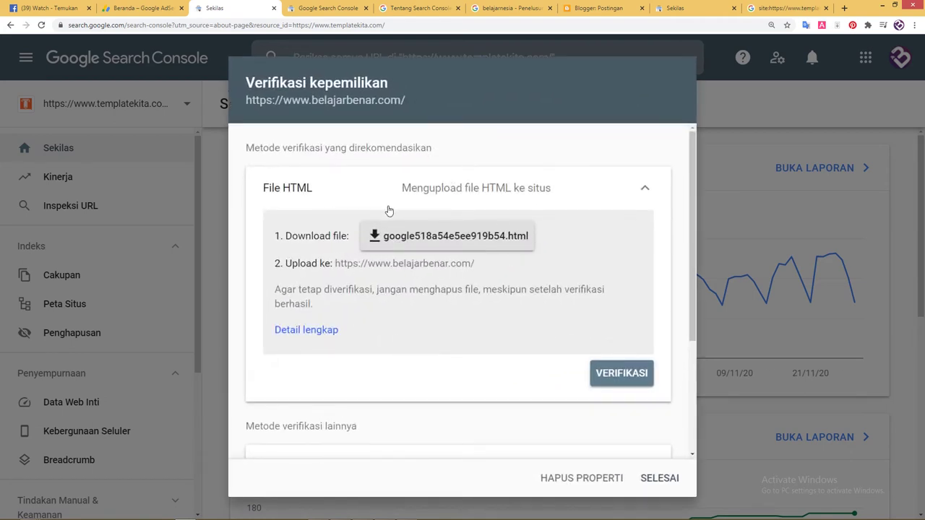
Collapse the File HTML method, expand Tag HTML, highlight its first instruction and copy the verification meta tag
click(417, 190)
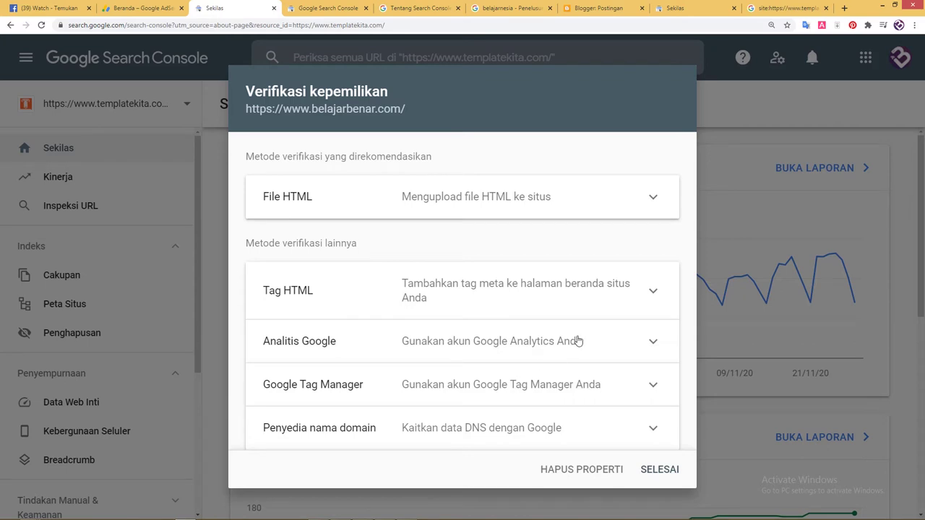
click(611, 287)
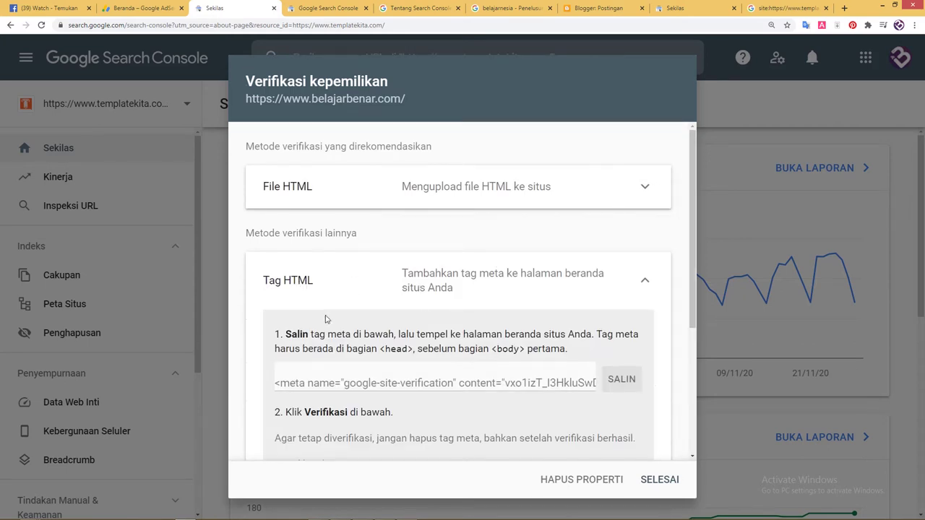
scroll(638, 400, down, 1)
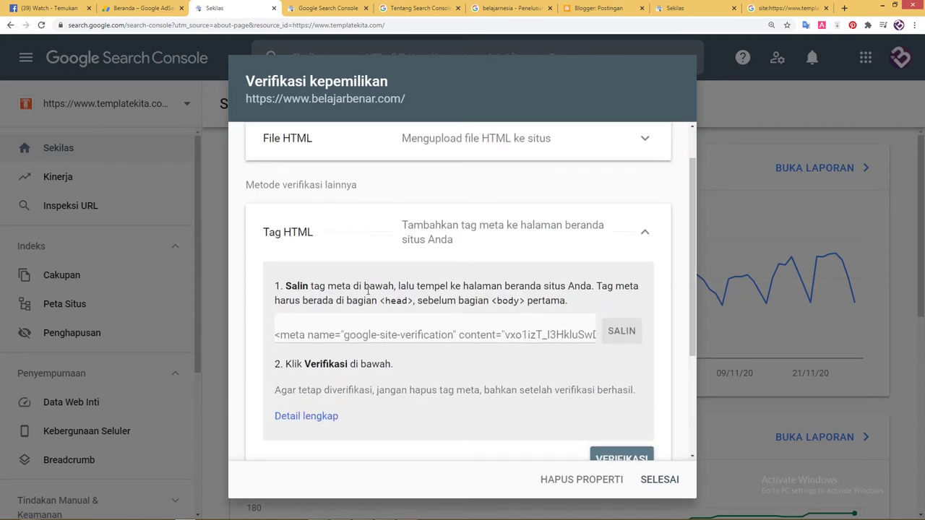
drag(287, 287, 631, 299)
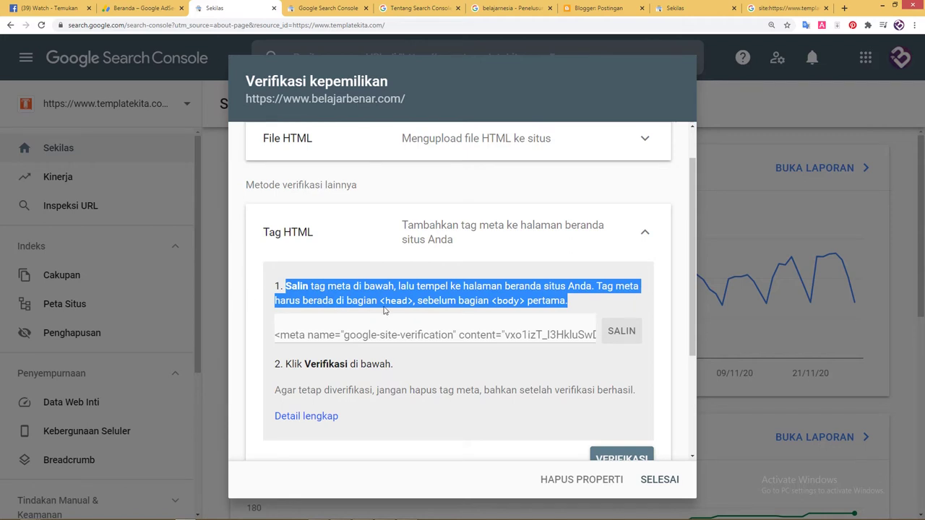
click(580, 304)
click(624, 334)
scroll(627, 329, down, 1)
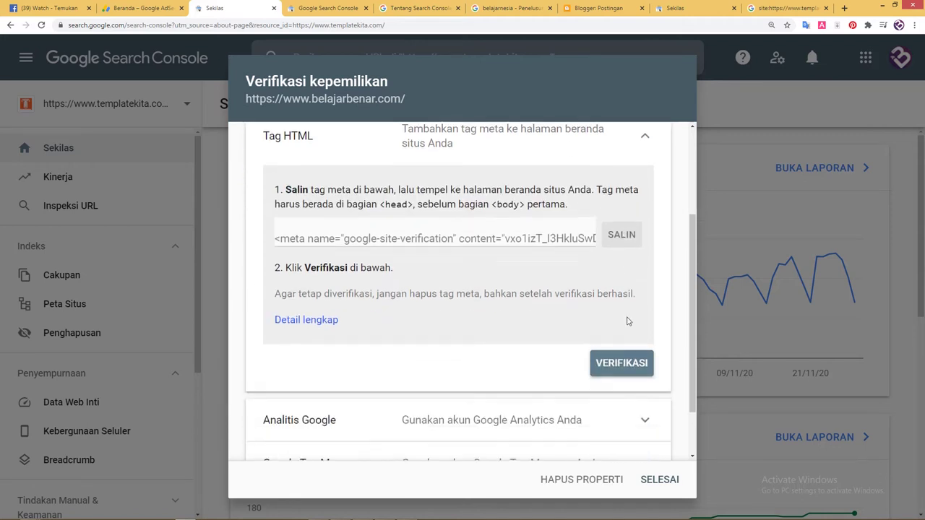
click(618, 237)
scroll(485, 172, up, 2)
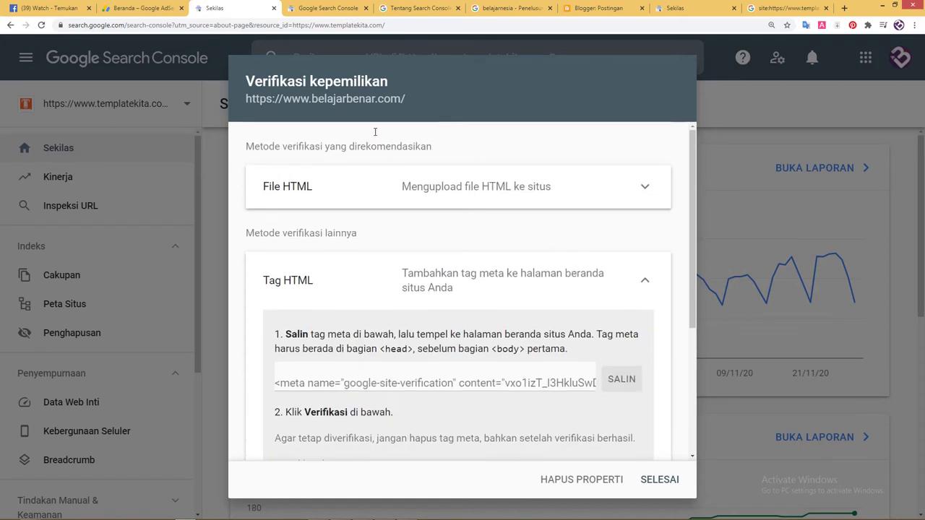
drag(412, 96, 244, 98)
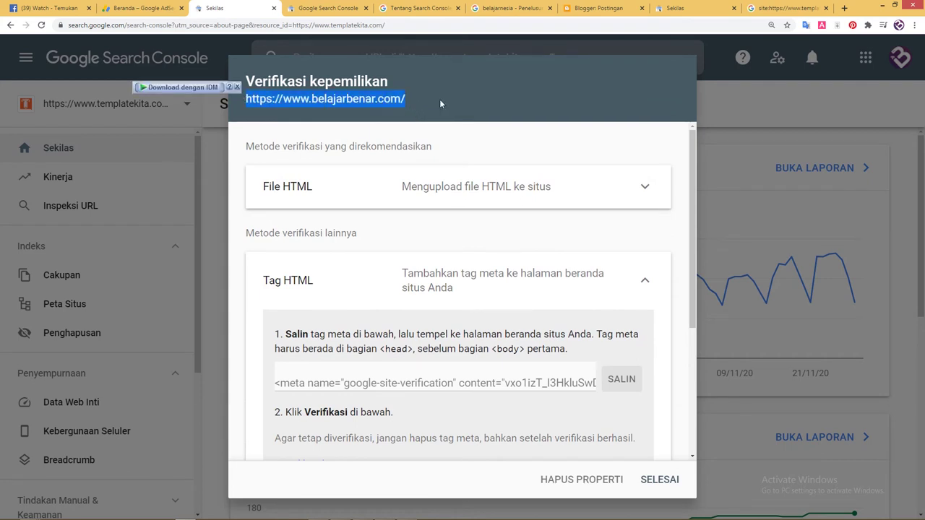
drag(692, 254, 708, 418)
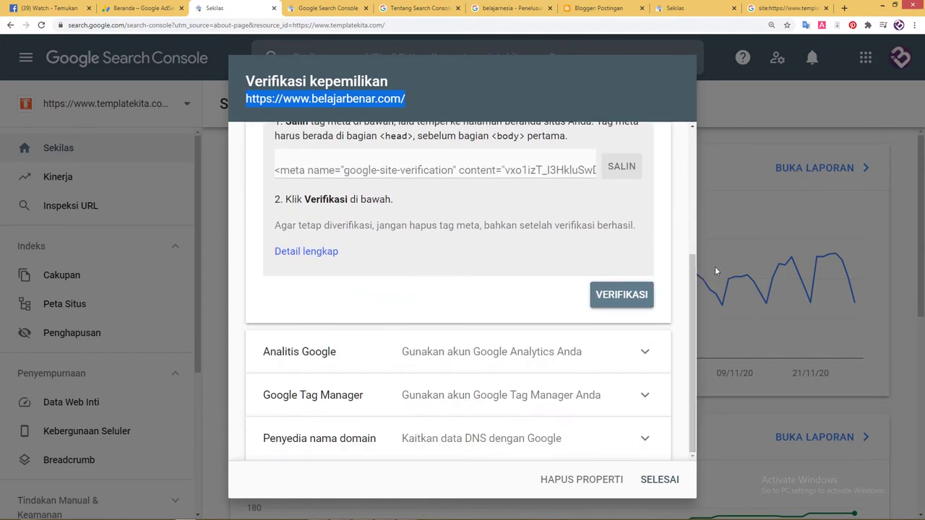
scroll(651, 241, up, 2)
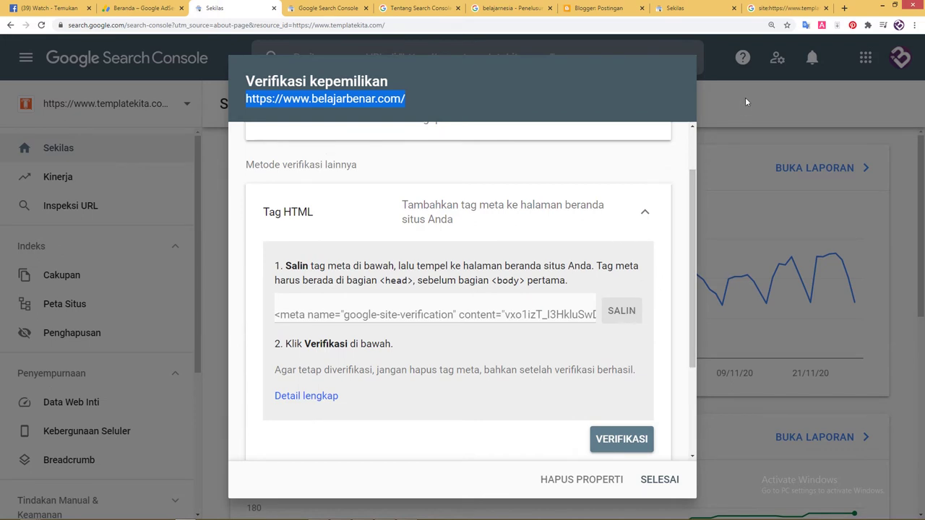
scroll(636, 412, down, 1)
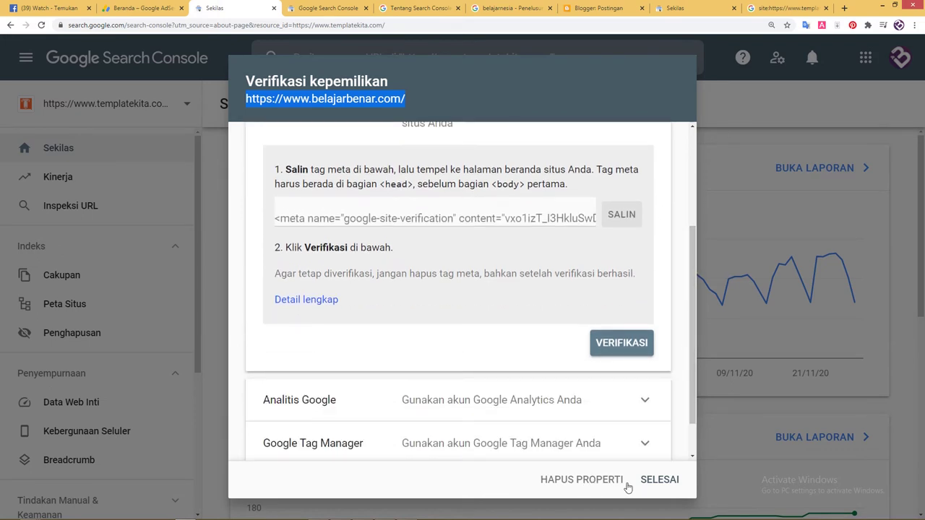
click(601, 478)
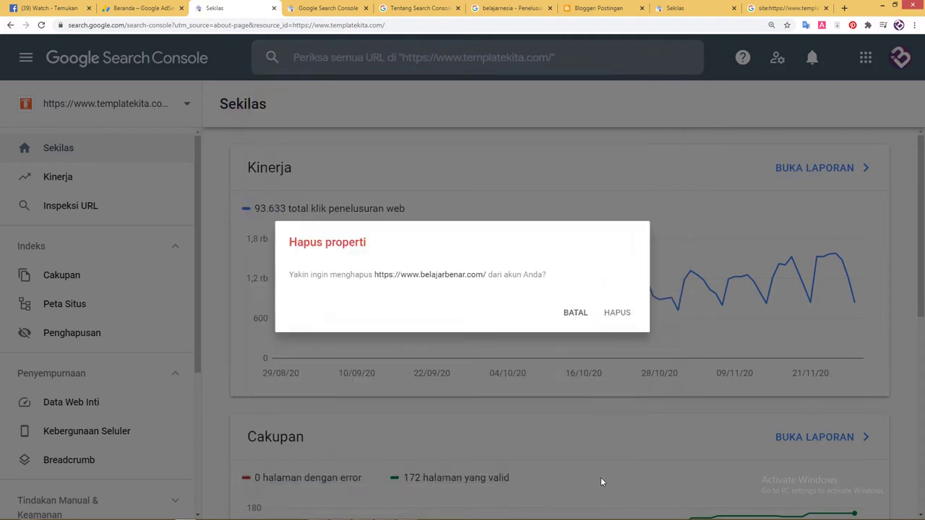
click(654, 322)
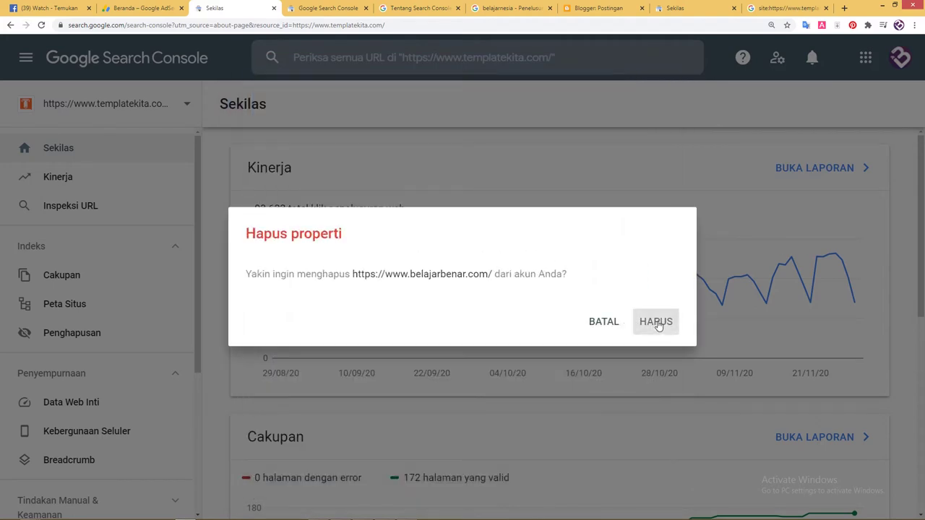
Switch to the Blogger dashboard of BELAJARNESIA.COM, enlarge the page to 175% and open its theme (Tema) page
click(611, 7)
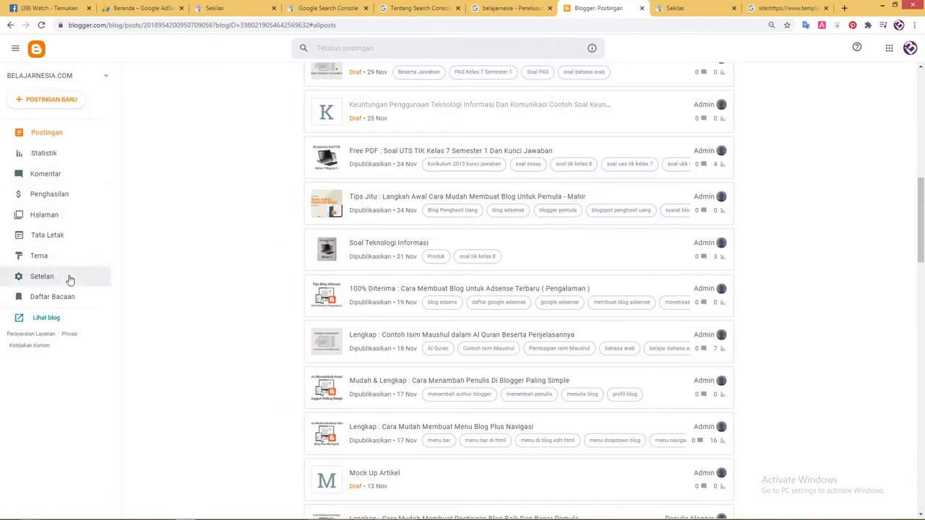
key(ctrl+plus)
key(ctrl+plus)
key(ctrl+plus)
key(ctrl+plus)
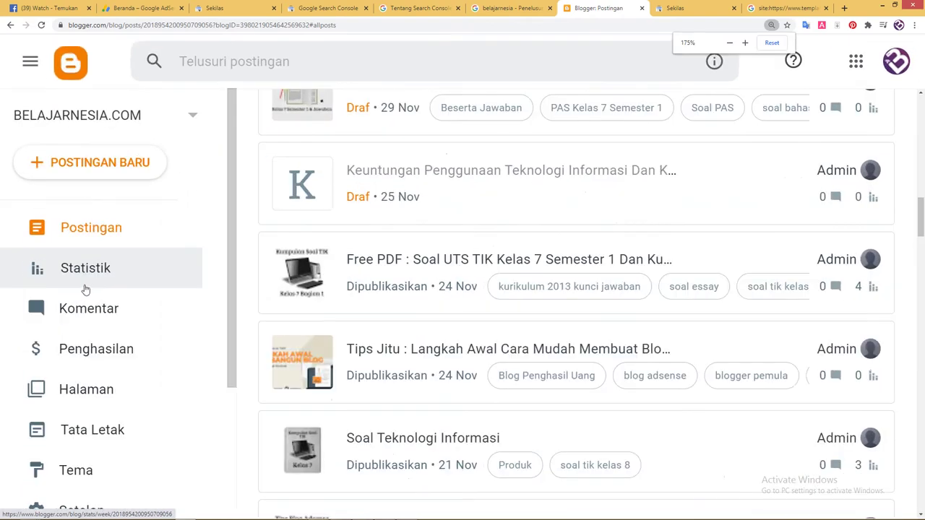
scroll(134, 192, down, 3)
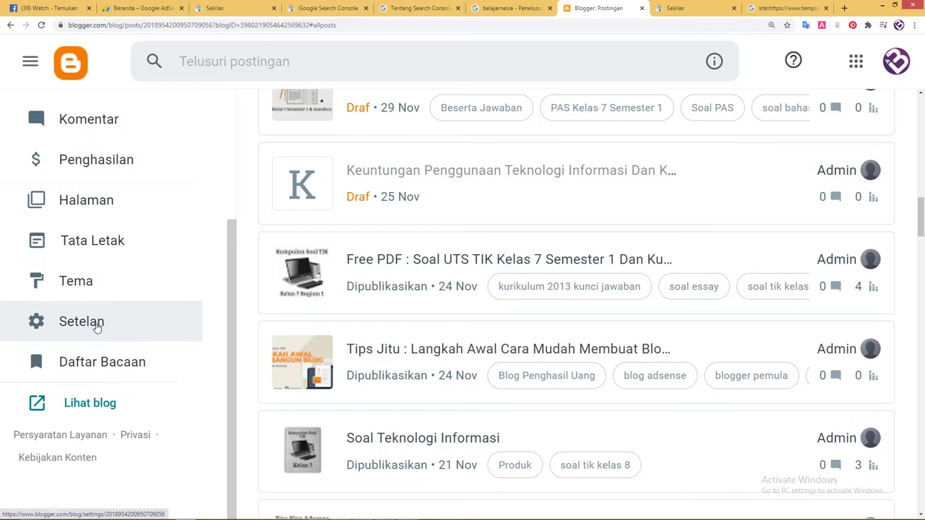
click(89, 284)
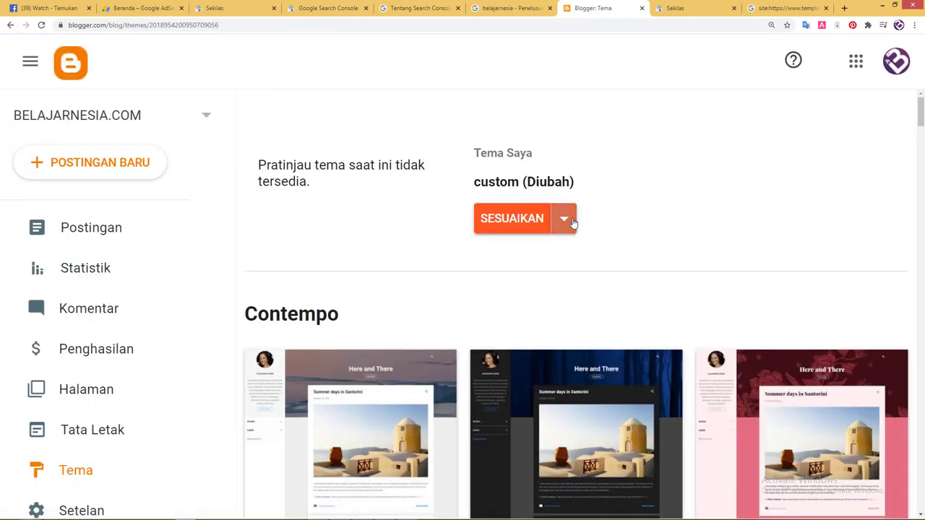
Open the HTML editor for the blog's current custom theme
click(564, 220)
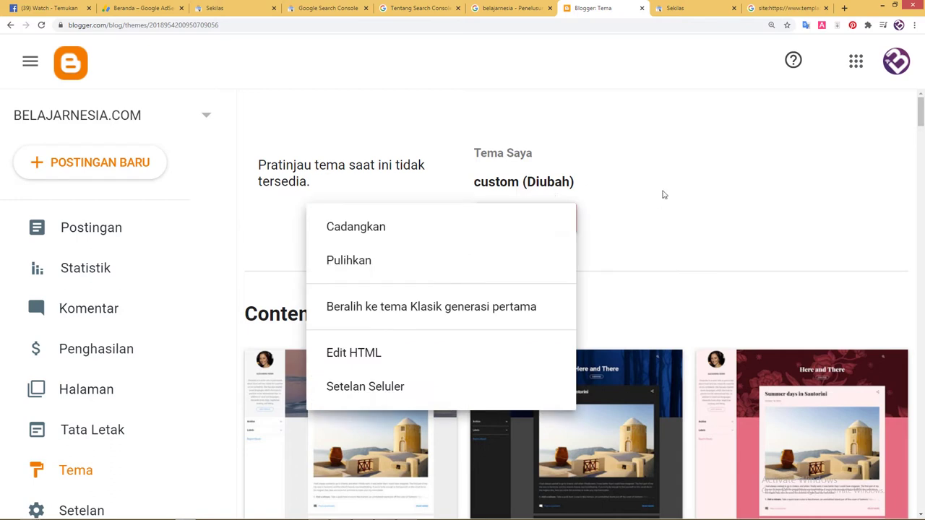
click(584, 225)
scroll(576, 227, down, 2)
scroll(577, 227, up, 2)
click(565, 219)
click(387, 354)
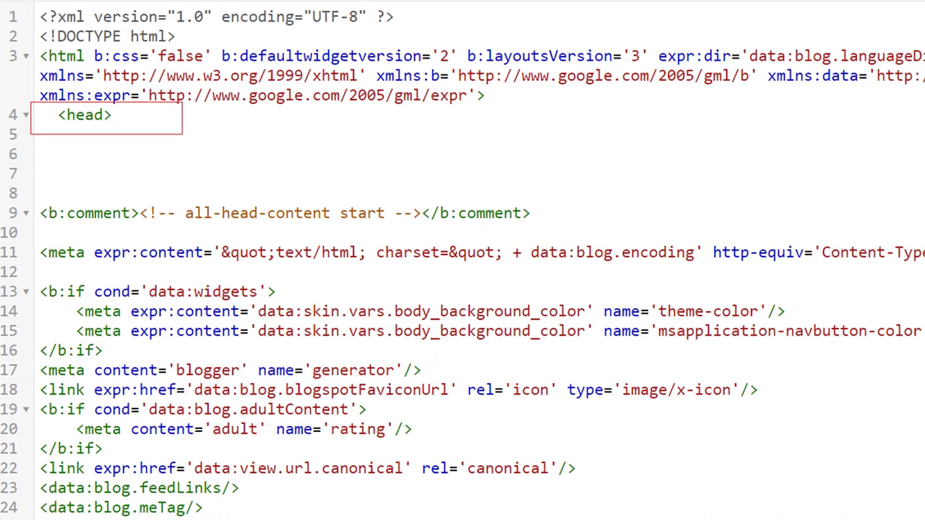
Paste the copied google-site-verification meta tag on empty line 8 below the <head> tag
scroll(83, 114, down, 1)
right_click(83, 114)
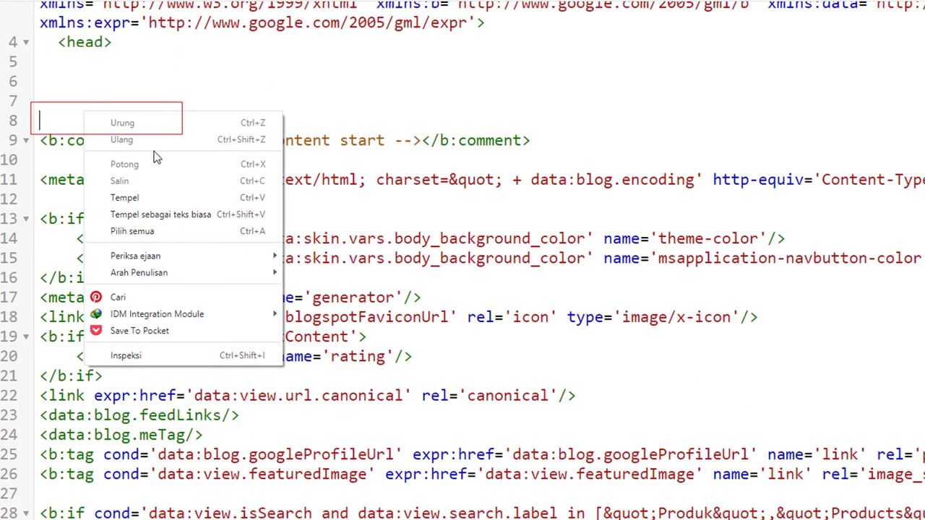
click(145, 197)
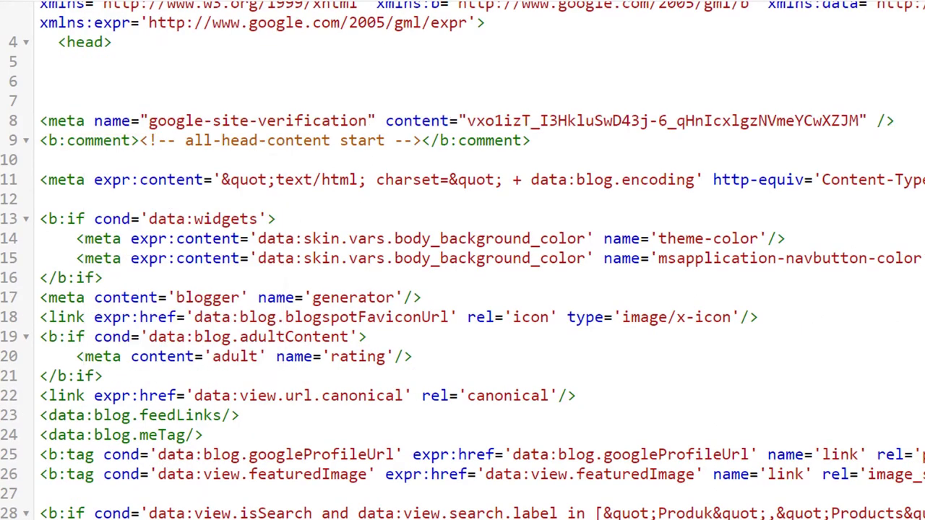
Delete the pasted verification meta tag and leave the HTML editor, discarding the unsaved changes
click(11, 116)
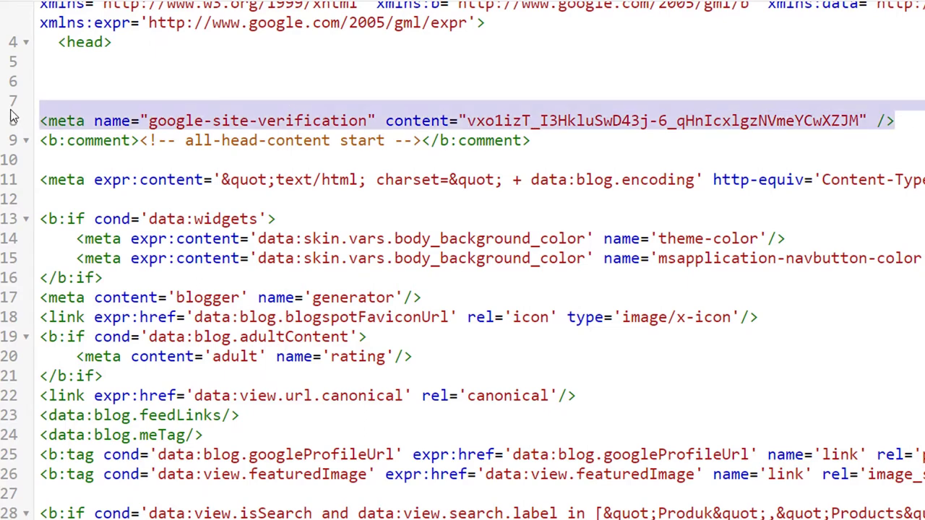
key(Delete)
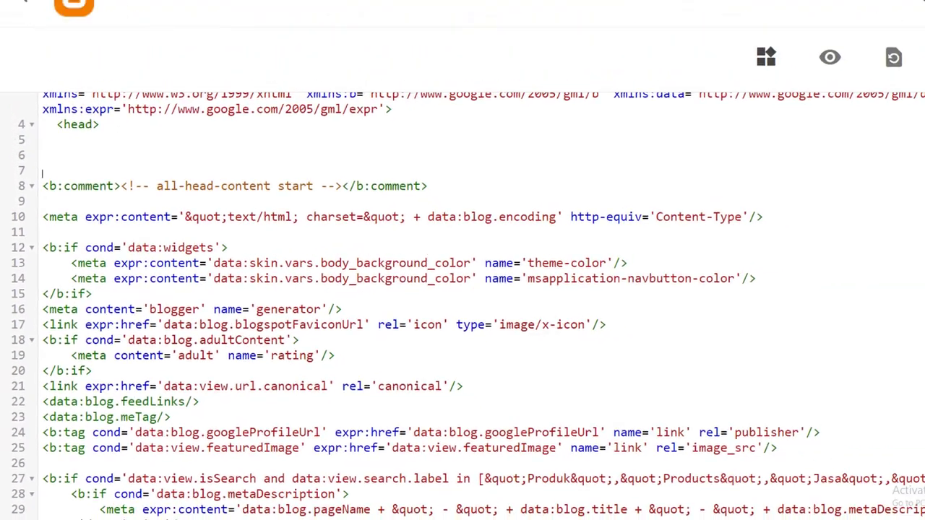
click(31, 61)
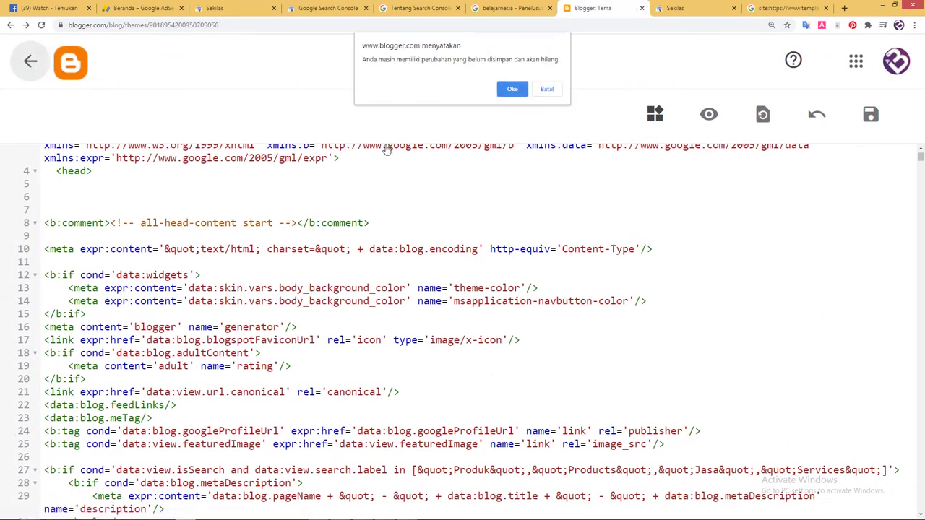
click(513, 89)
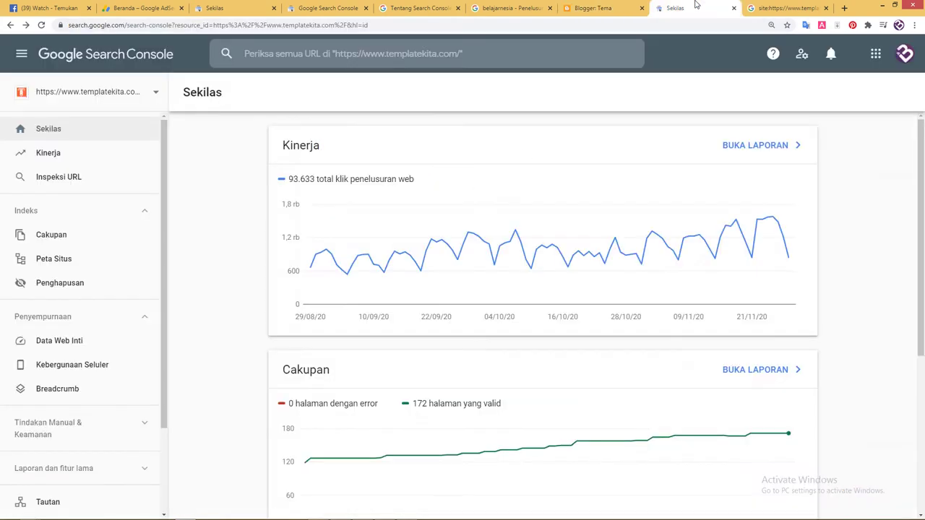
Return to Google Search Console, switch to the belajarnesia.com domain property and look over its Sekilas overview
click(694, 7)
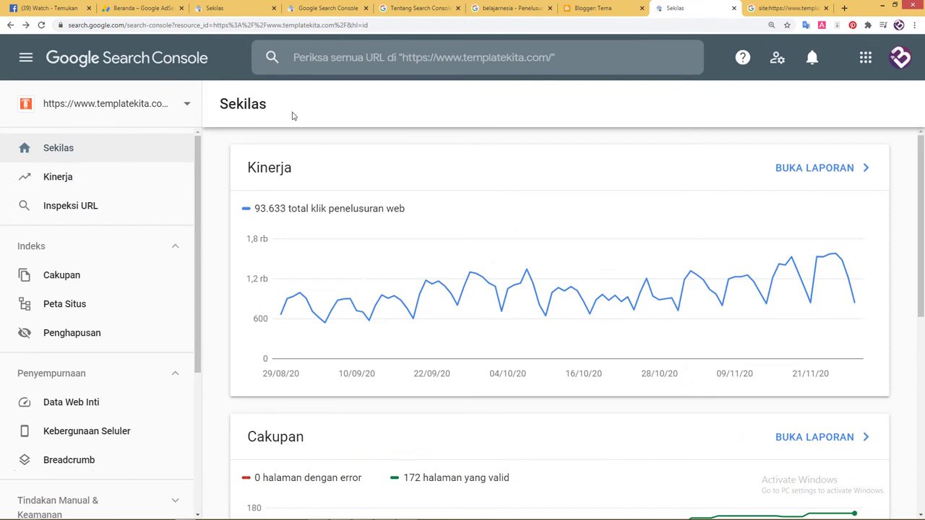
click(188, 106)
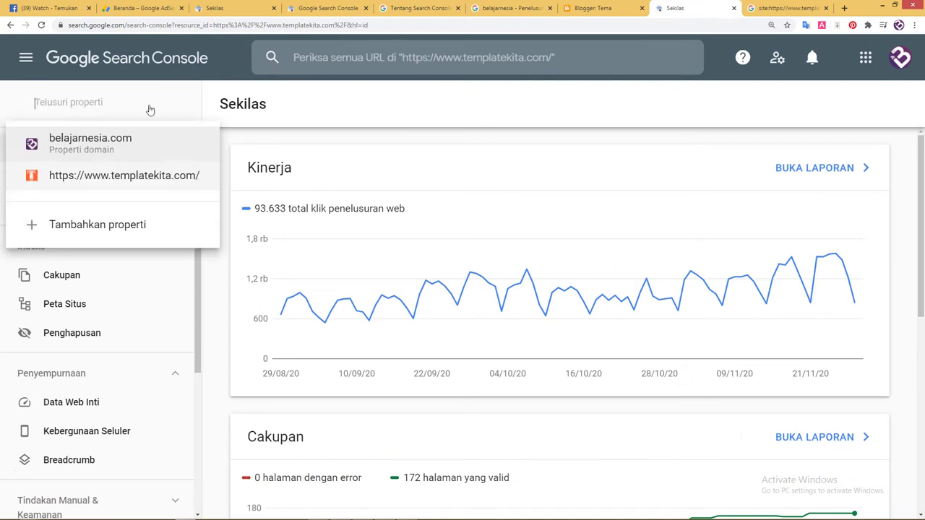
click(128, 148)
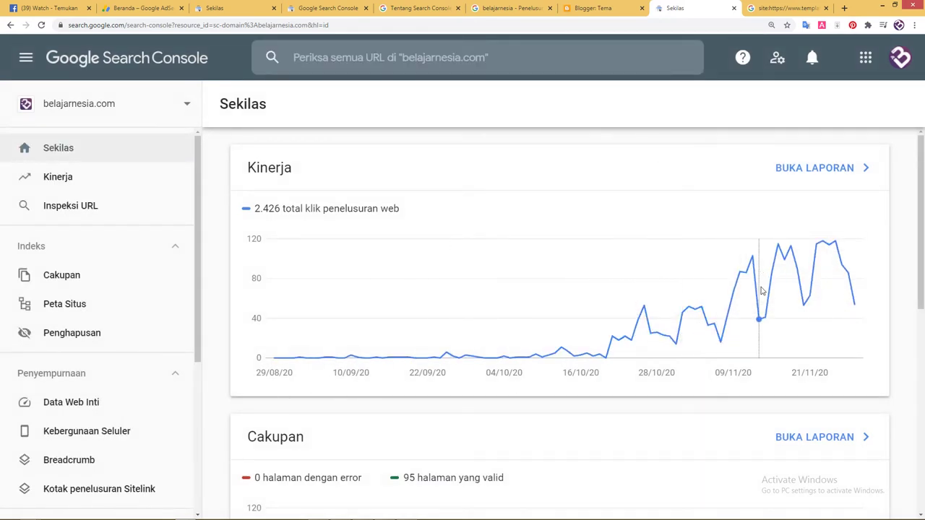
drag(920, 150, 920, 176)
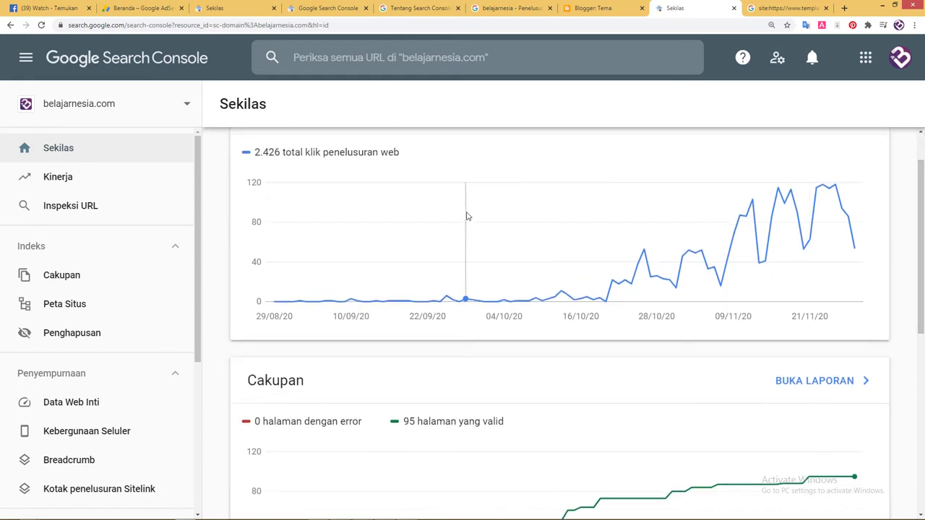
mouse_move(467, 216)
drag(921, 174, 922, 148)
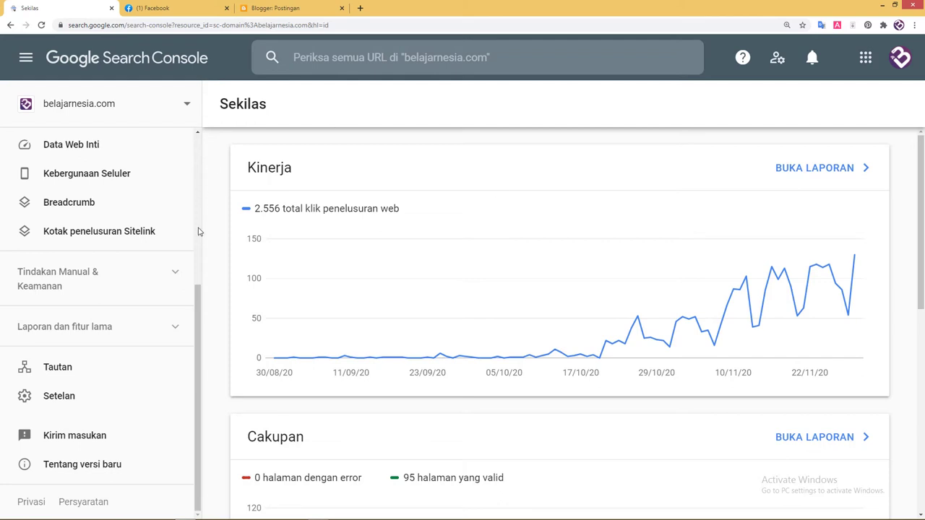
Examine the Sekilas overview of belajarnesia.com, enlarging the page to follow daily web search clicks on the Kinerja chart
drag(200, 286, 208, 128)
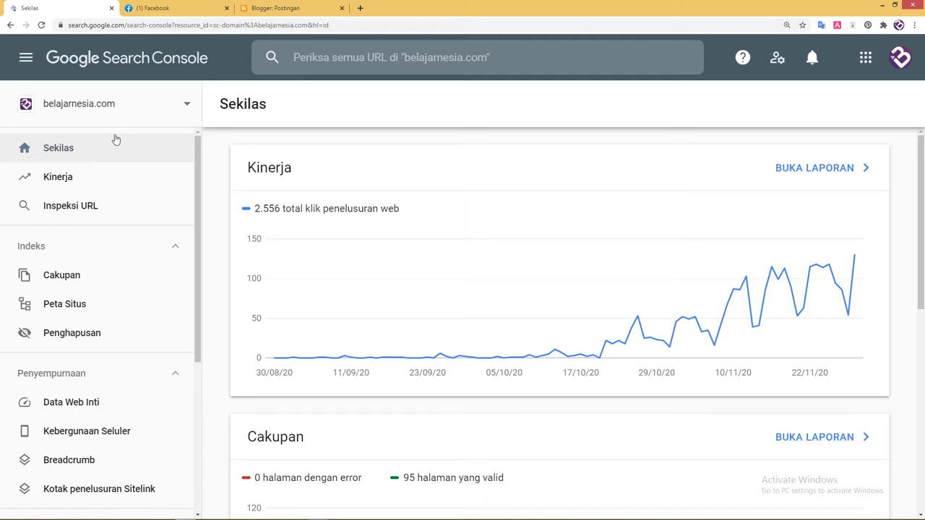
click(84, 149)
mouse_move(924, 197)
mouse_down()
mouse_move(923, 219)
mouse_move(923, 199)
mouse_up()
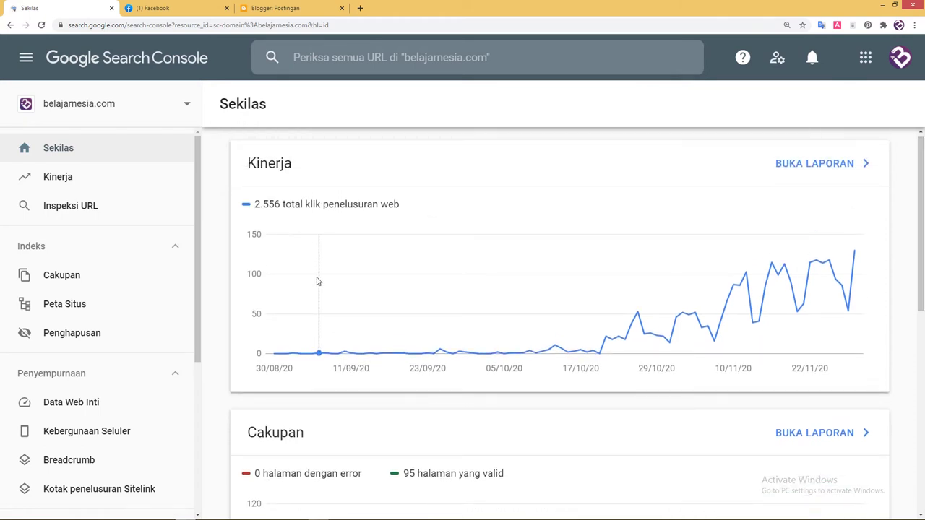
mouse_move(296, 244)
mouse_move(275, 354)
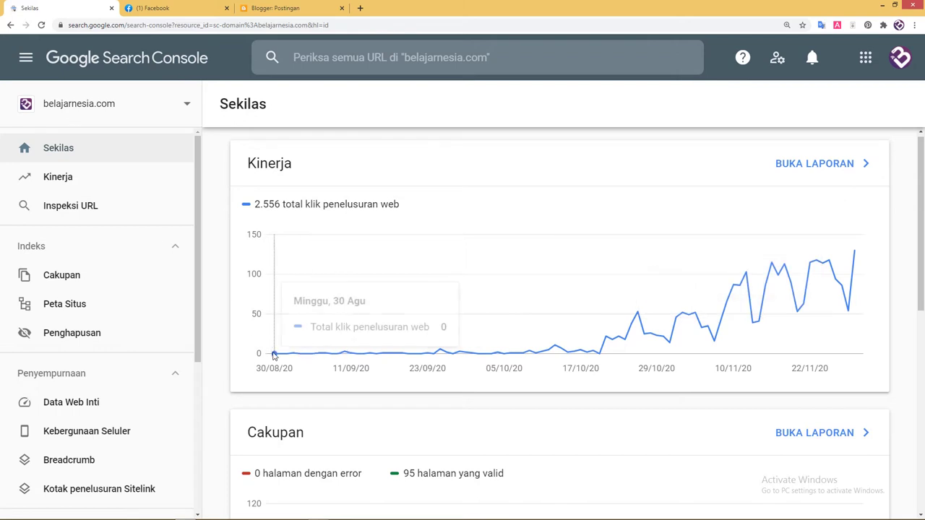
key(ctrl+plus)
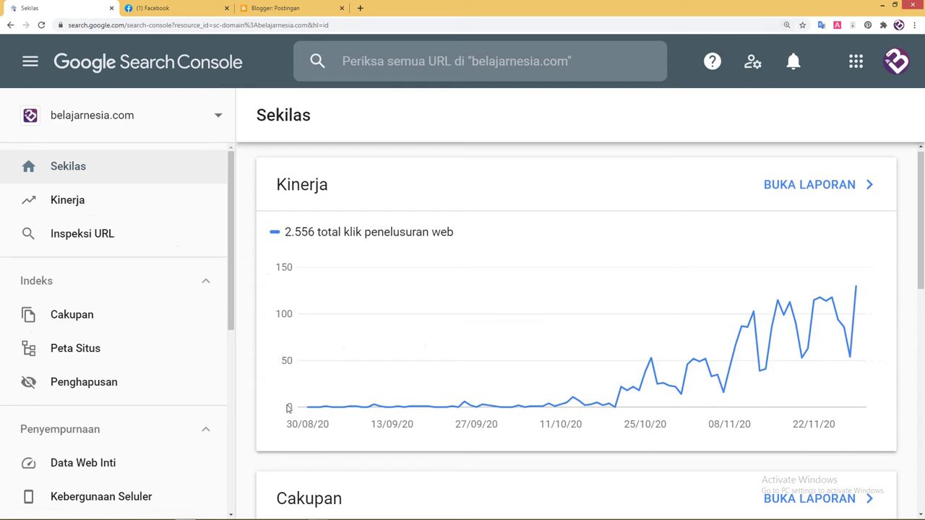
mouse_move(309, 409)
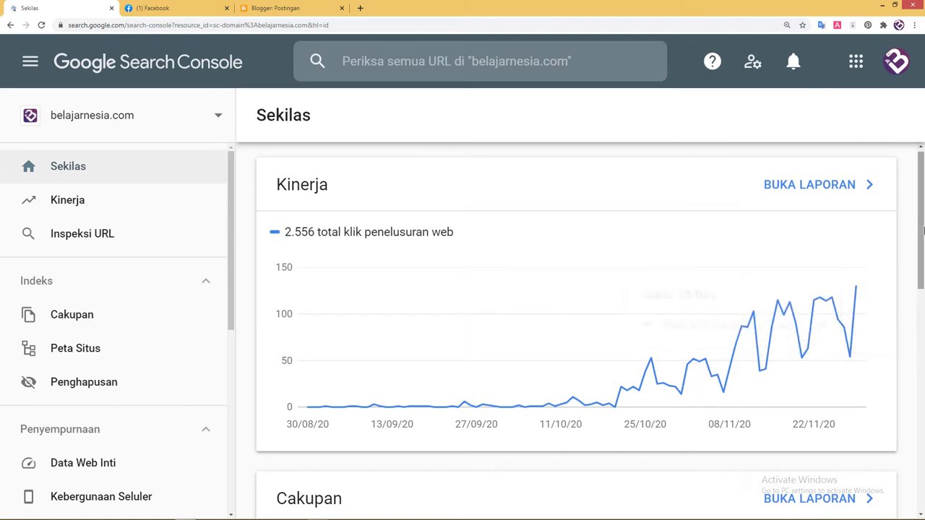
drag(922, 220, 922, 230)
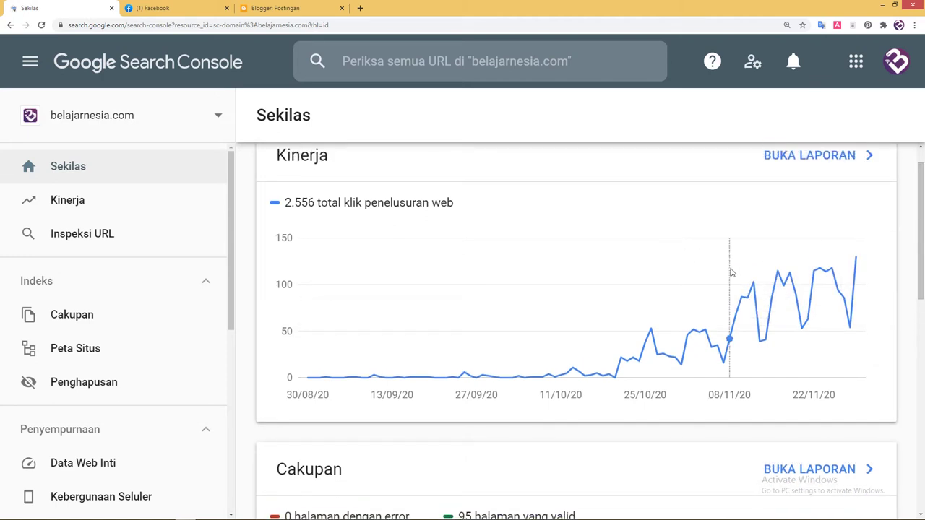
mouse_move(923, 230)
mouse_down()
mouse_move(922, 242)
mouse_move(923, 220)
mouse_move(923, 230)
mouse_up()
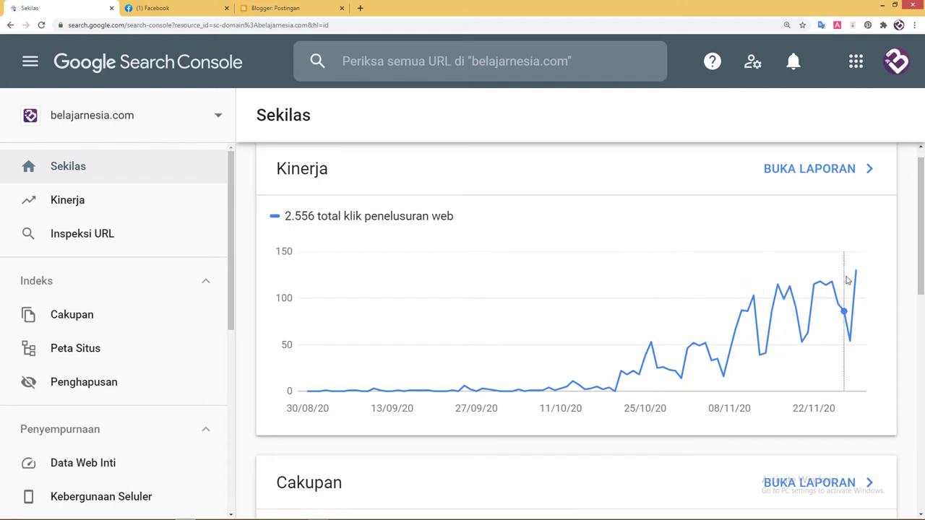
drag(923, 232, 923, 230)
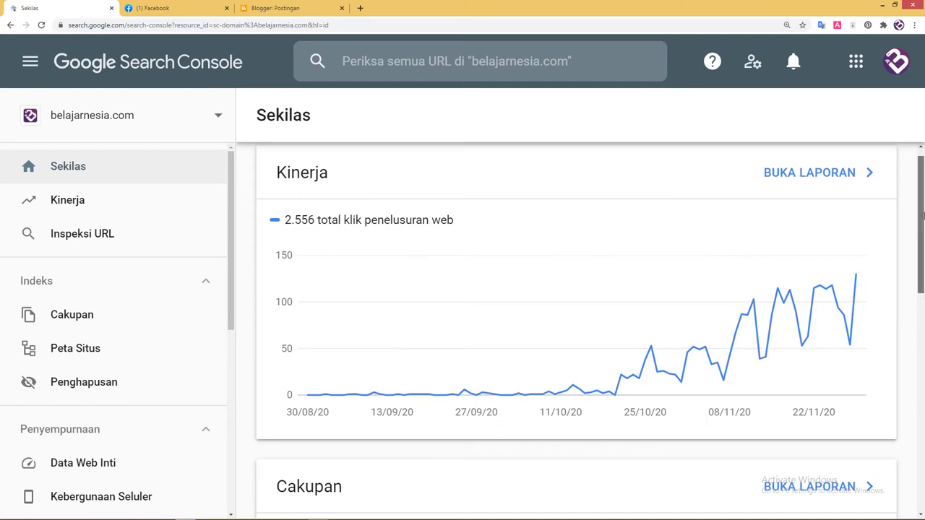
scroll(919, 217, up, 1)
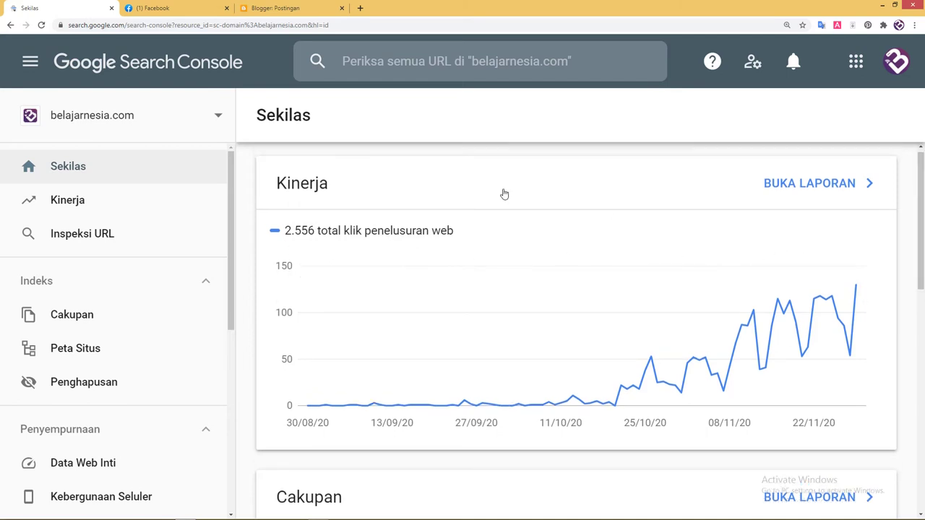
Open the full Kinerja report and hide Total tayangan so that only Total klik is charted
click(819, 190)
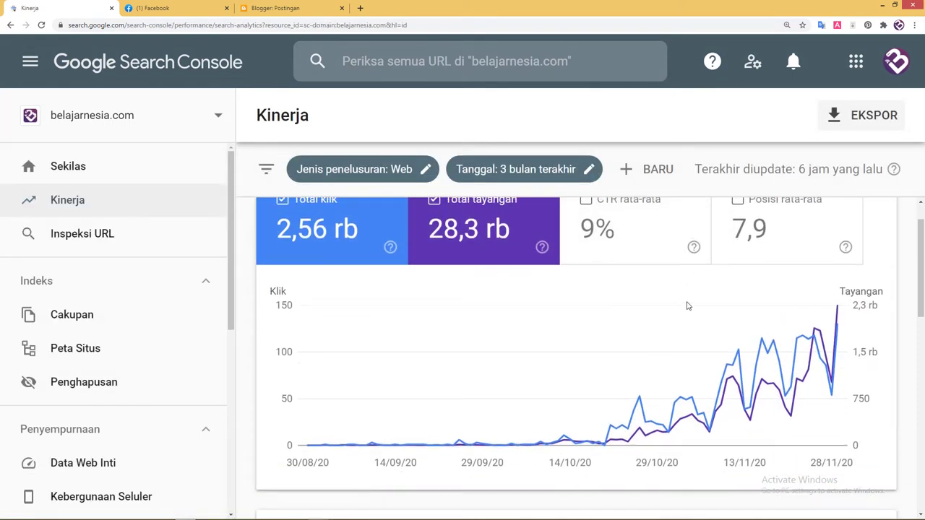
click(555, 254)
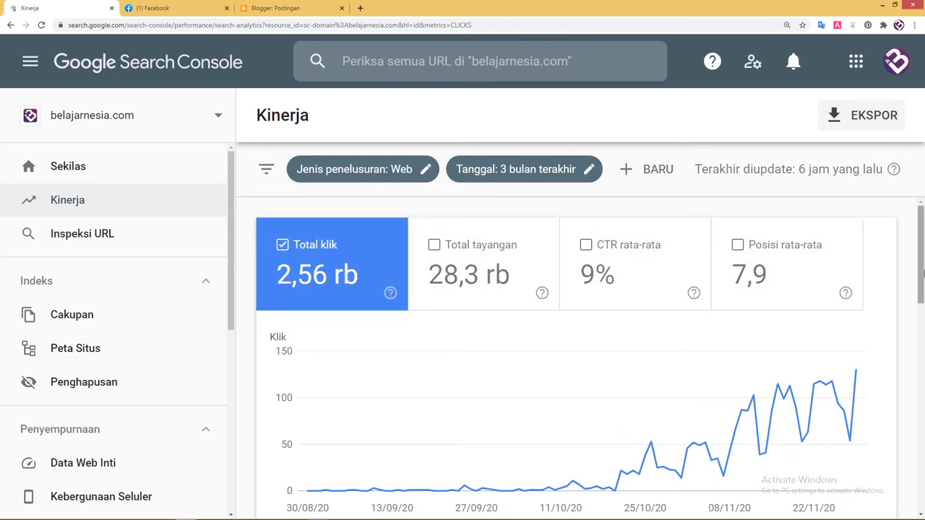
scroll(921, 268, down, 1)
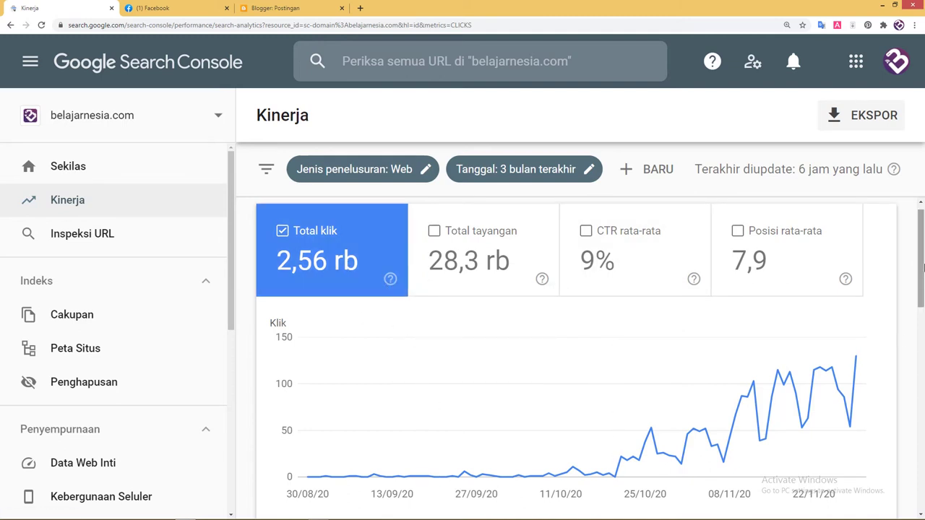
scroll(457, 351, down, 2)
scroll(457, 350, up, 1)
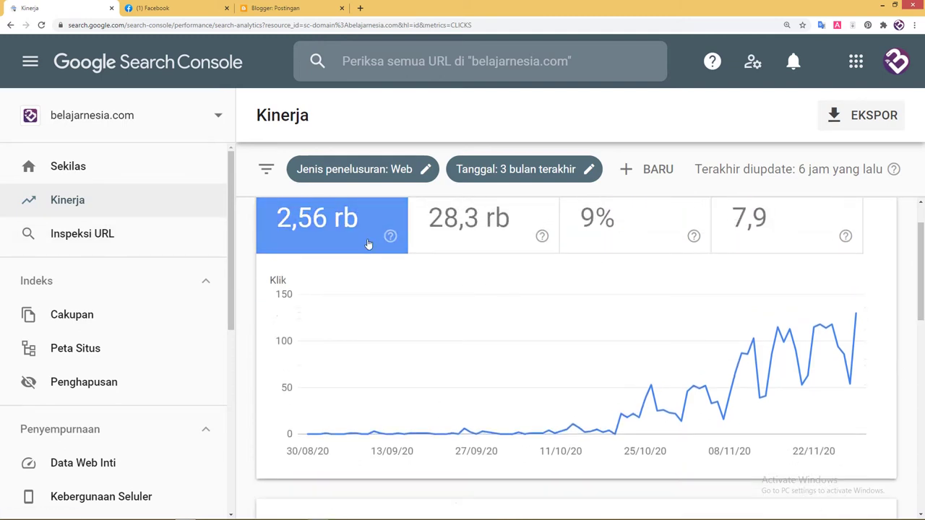
scroll(409, 247, up, 1)
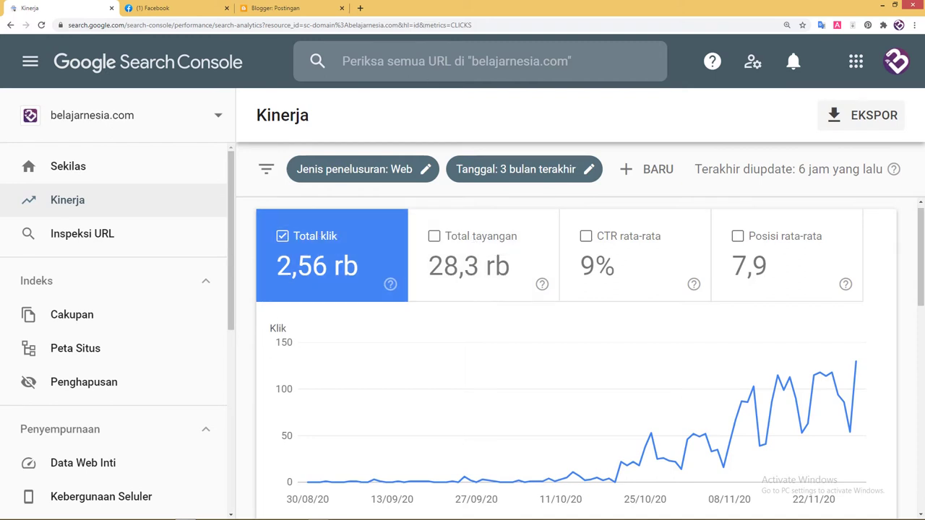
Search Google for belajarnesia in a new browser tab and highlight the search term
click(360, 8)
click(360, 245)
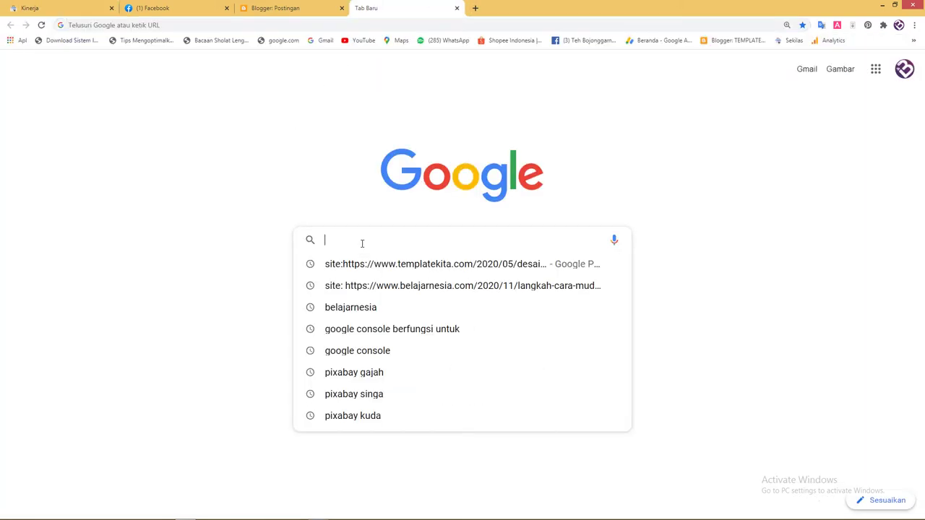
text(belajarnesia)
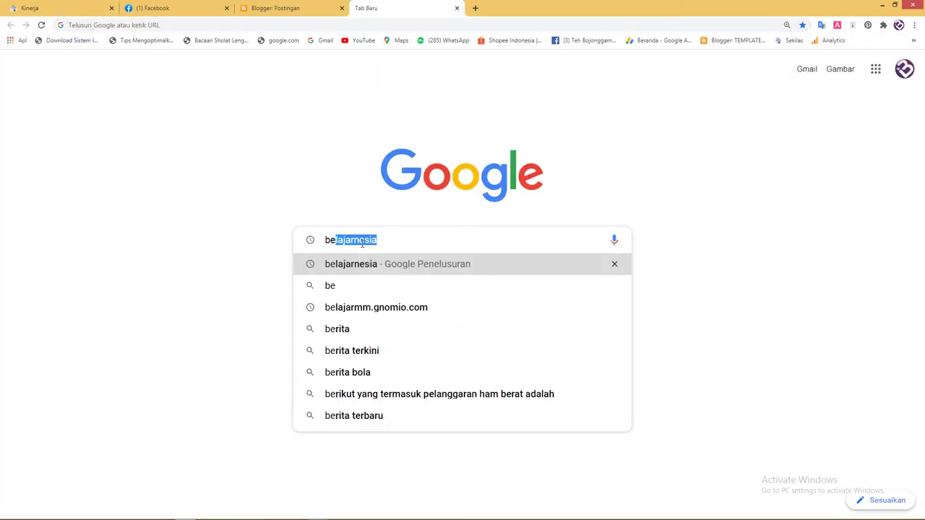
key(Return)
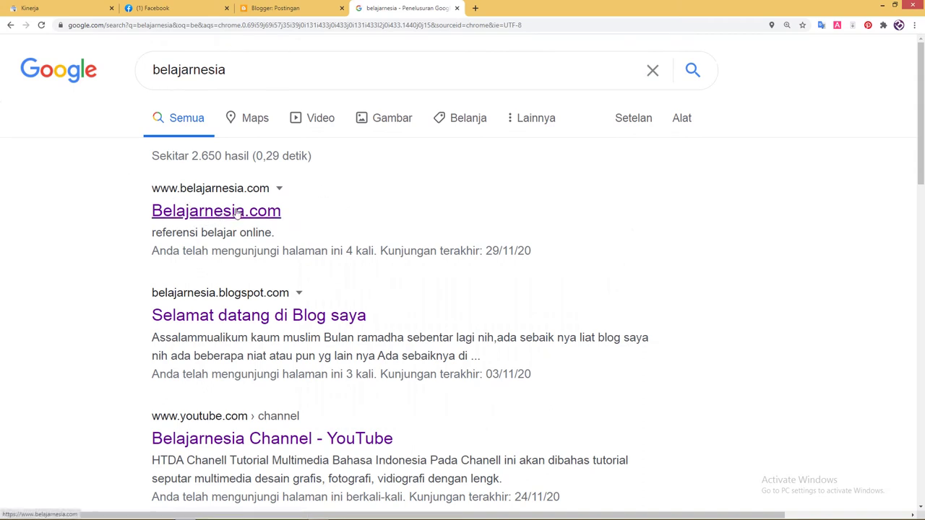
drag(233, 67, 141, 56)
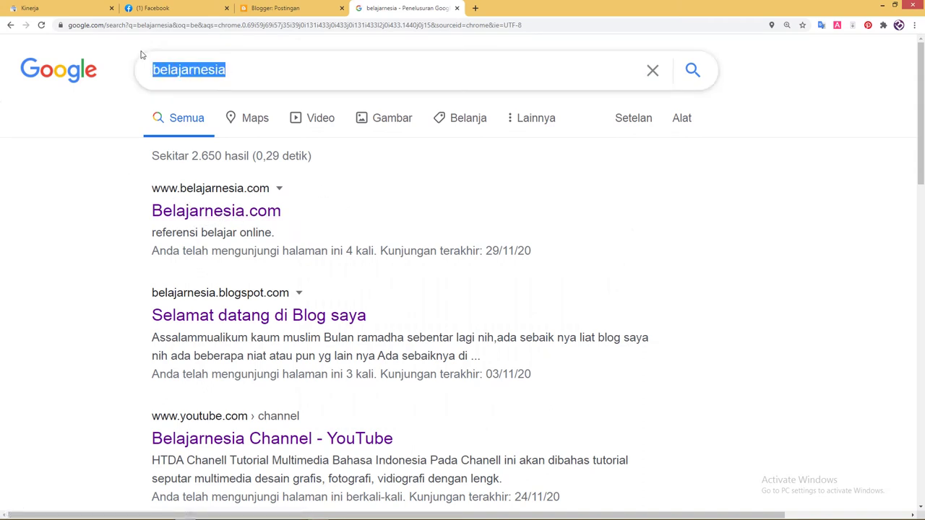
Compare the Total tayangan metric in the Kinerja report with the belajarnesia.com listing on Google, highlighting the search term there
click(33, 8)
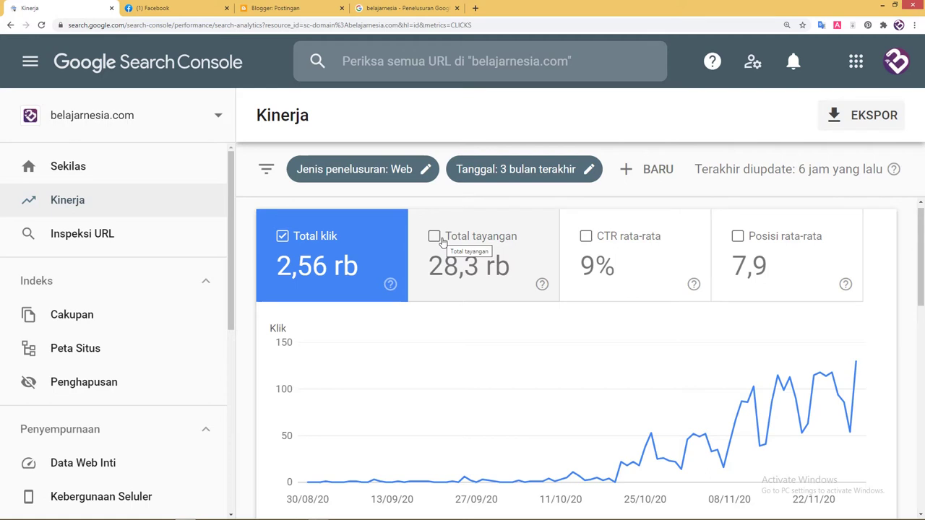
click(404, 8)
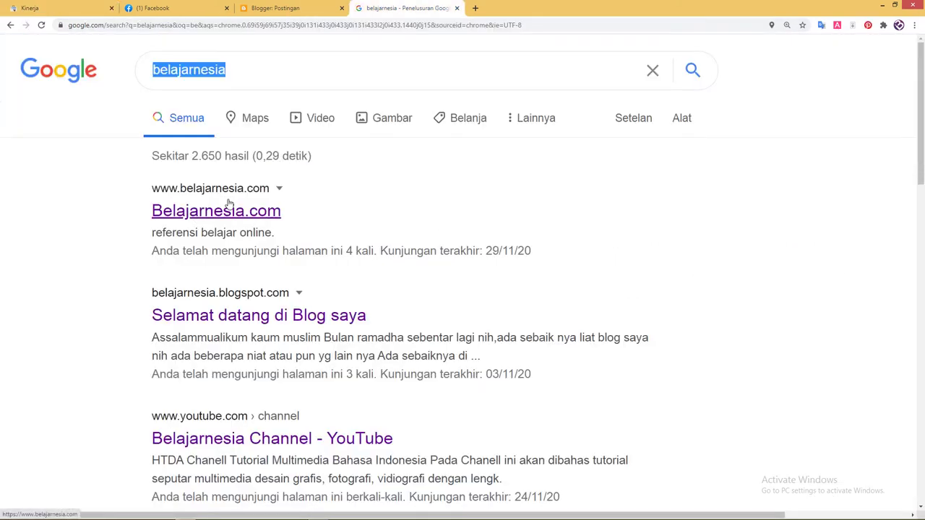
click(65, 8)
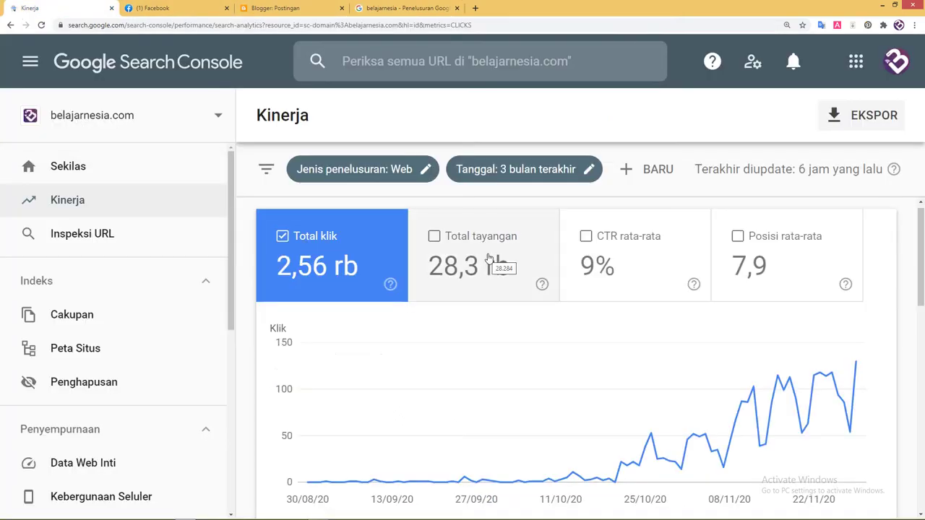
click(413, 5)
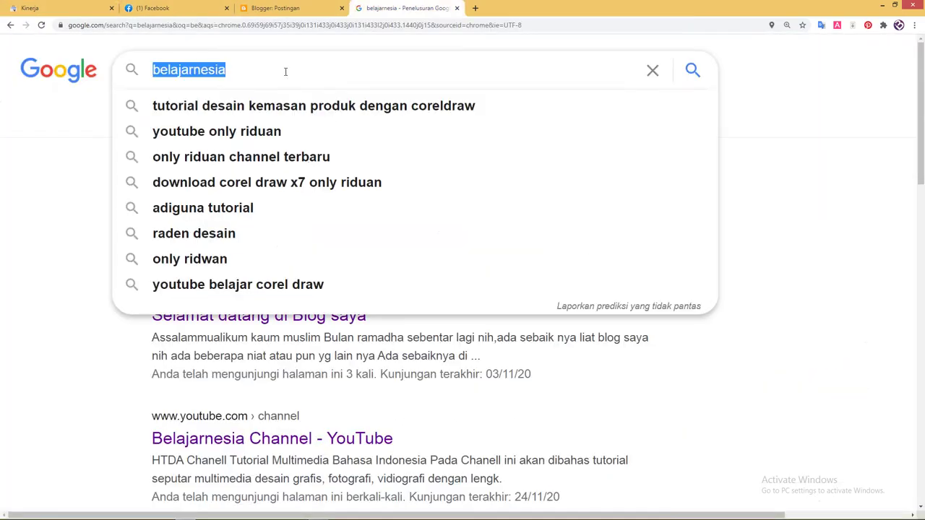
click(328, 71)
double_click(213, 71)
click(57, 149)
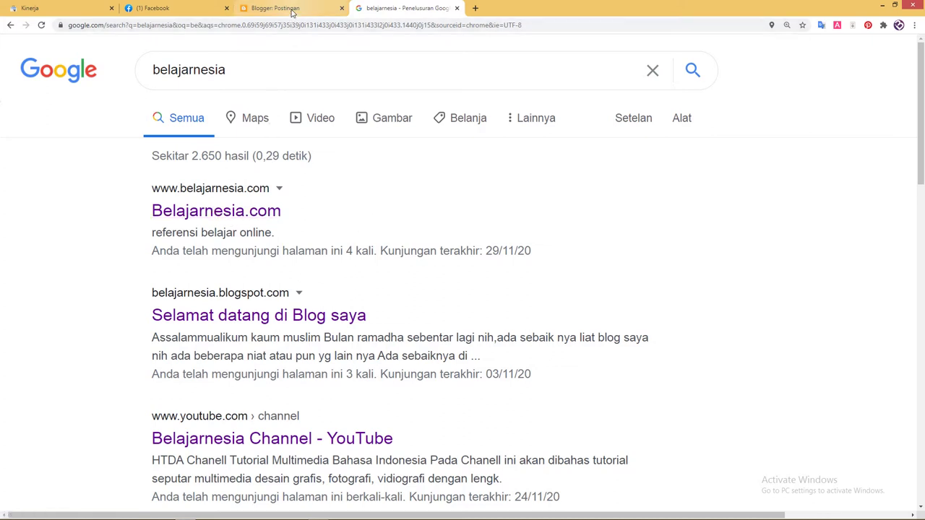
Revisit the Total tayangan metric, then look through the remaining Google results for belajarnesia
click(58, 8)
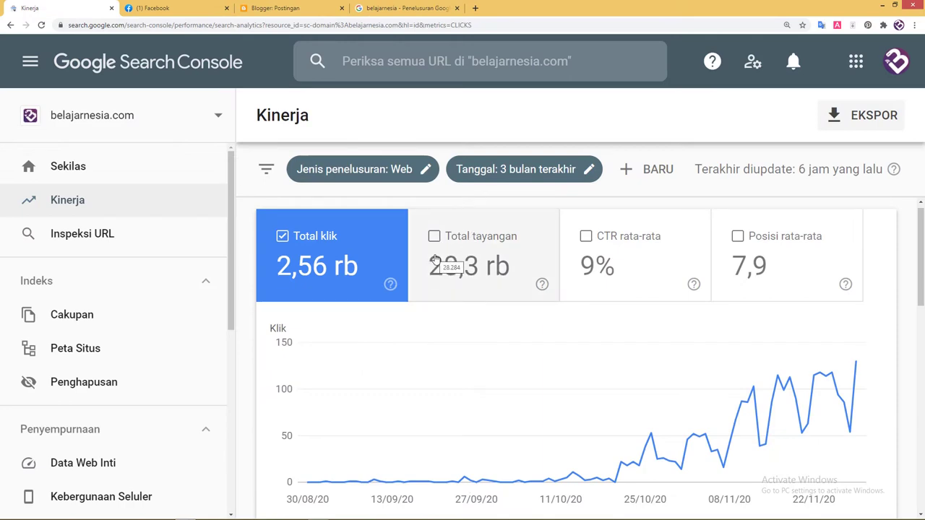
click(394, 8)
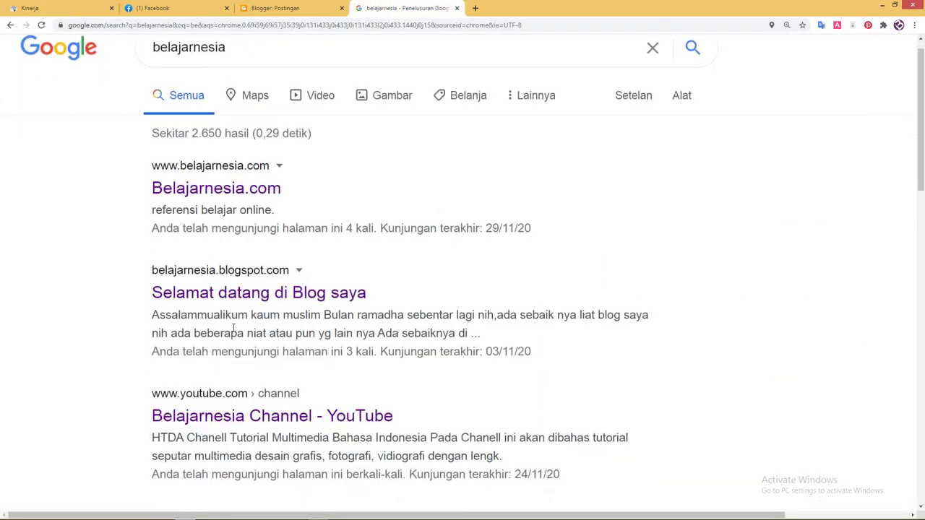
scroll(230, 334, down, 5)
scroll(293, 268, down, 2)
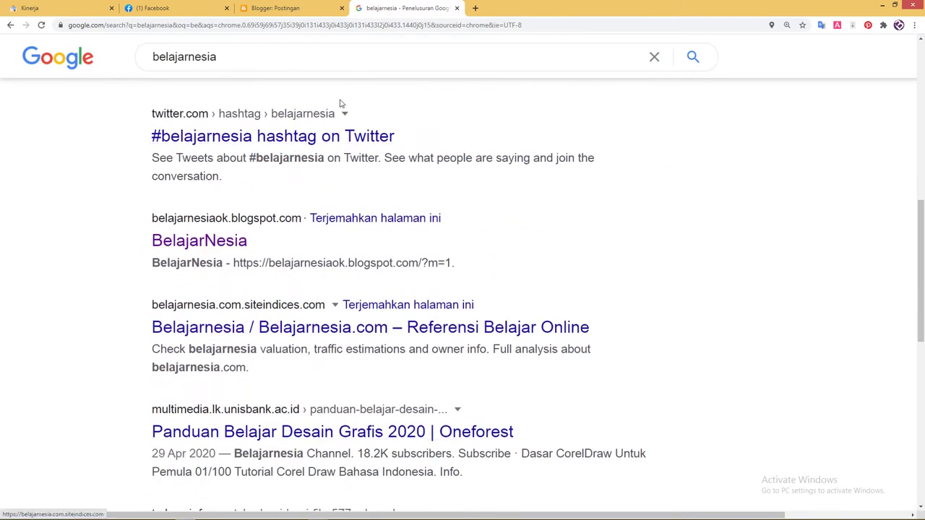
scroll(341, 103, up, 5)
Return to the Kinerja report and show Total tayangan on the chart alongside Total klik
click(79, 5)
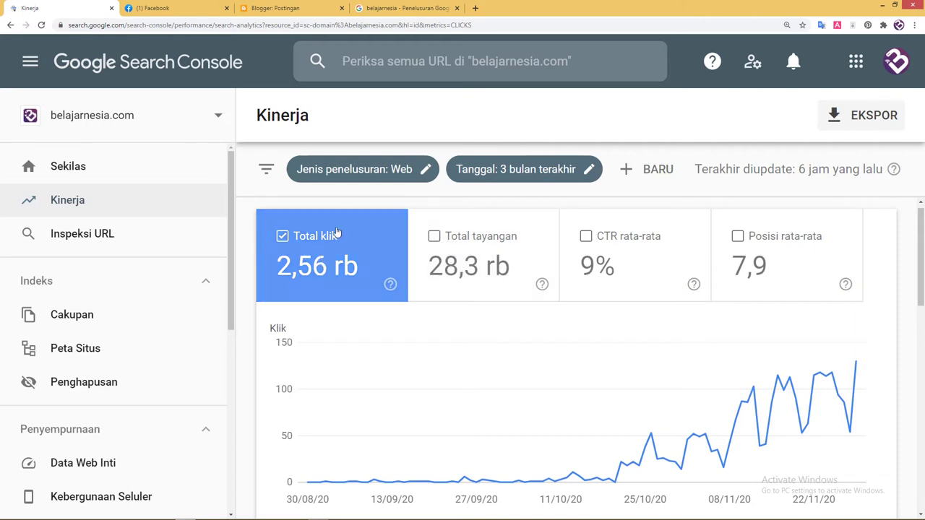
click(435, 241)
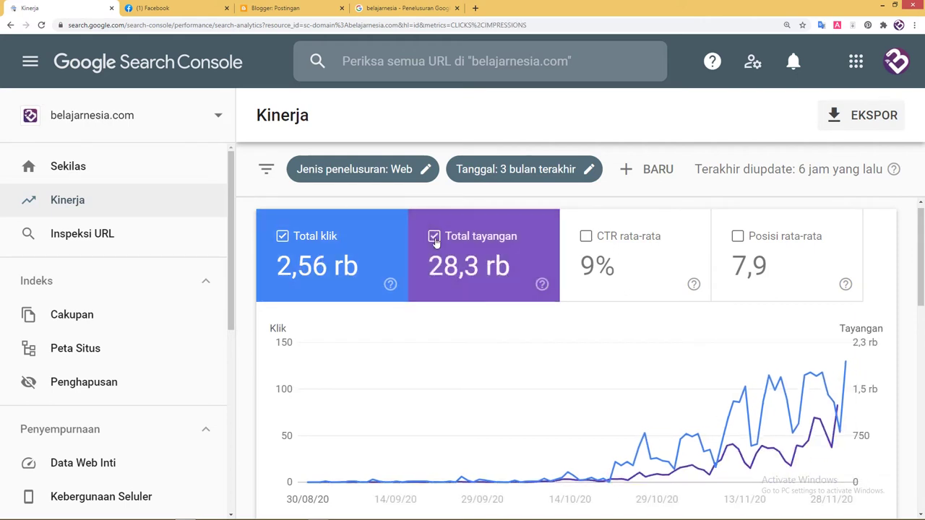
scroll(496, 314, down, 1)
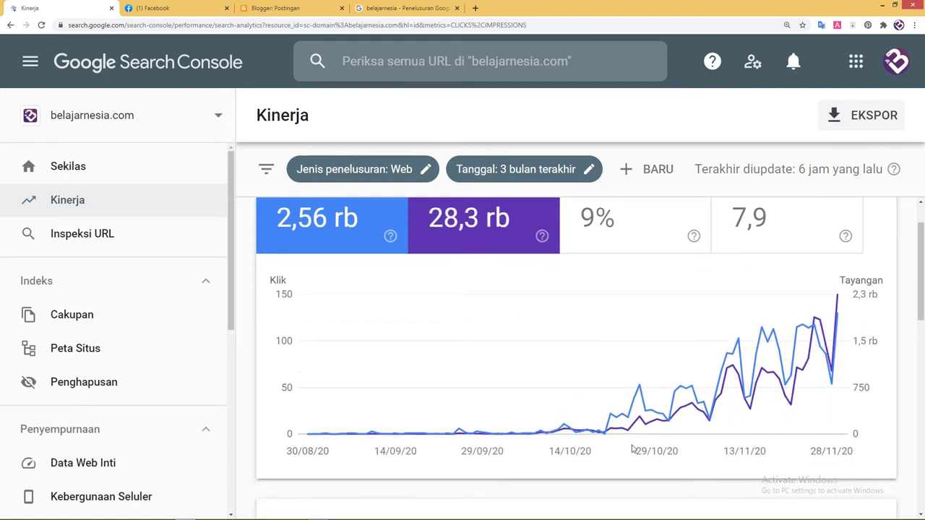
scroll(462, 303, up, 1)
scroll(482, 308, down, 1)
scroll(477, 305, up, 1)
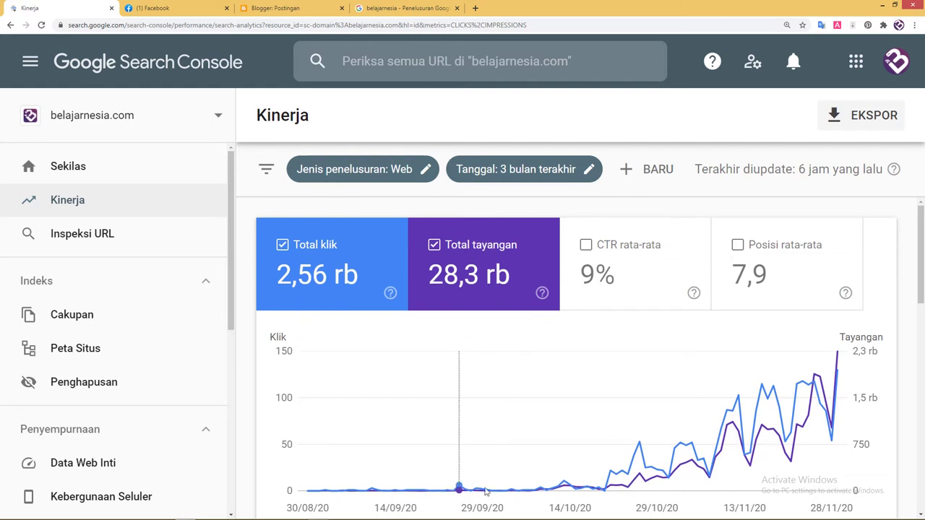
Inspect the clicks and impressions for the most recent day on the Kinerja chart and review the metric totals above it
scroll(726, 446, down, 2)
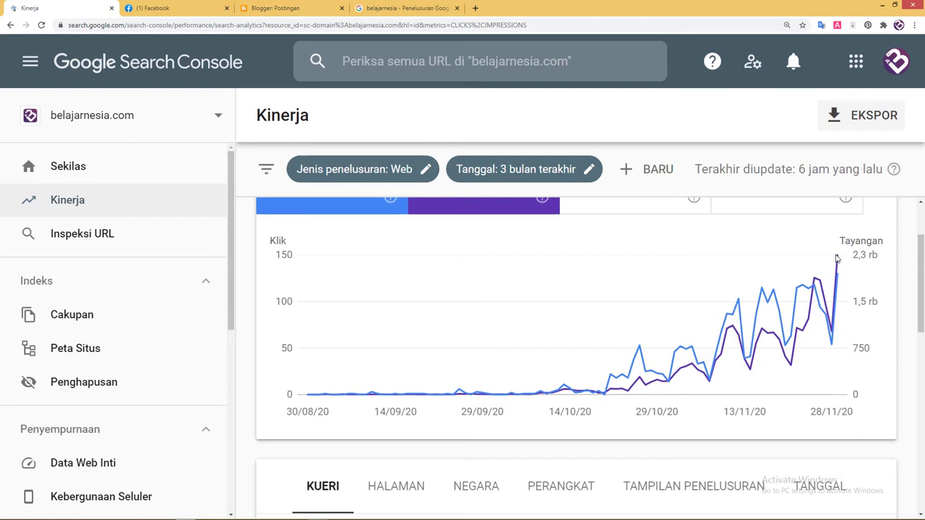
mouse_move(838, 258)
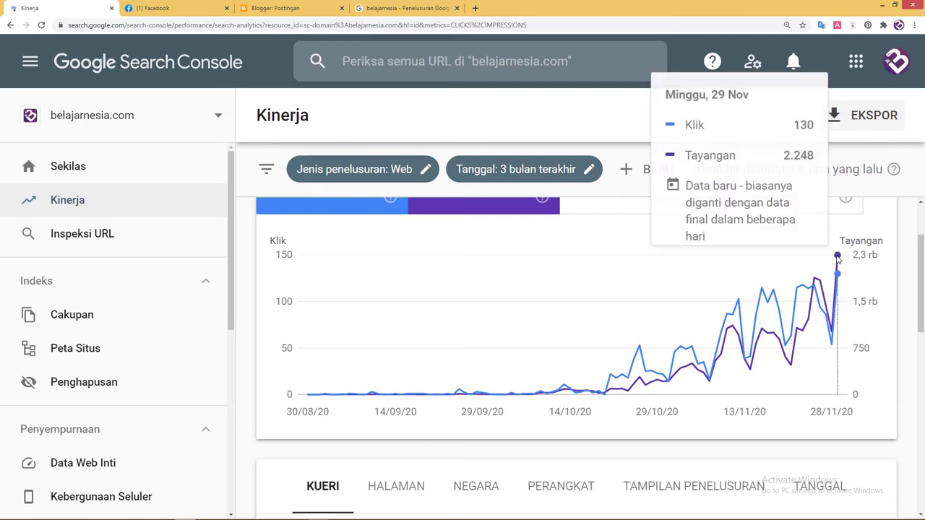
scroll(923, 242, up, 2)
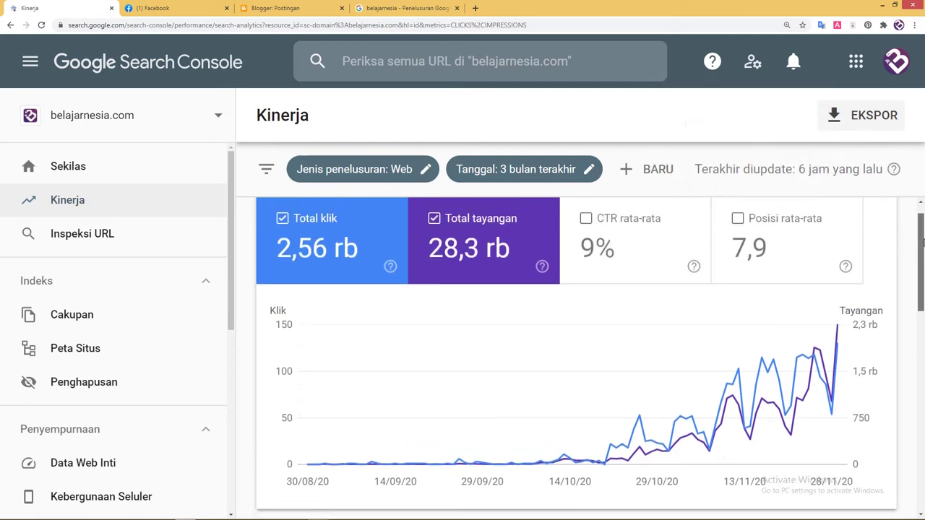
scroll(923, 242, up, 1)
scroll(922, 241, down, 1)
scroll(922, 239, up, 1)
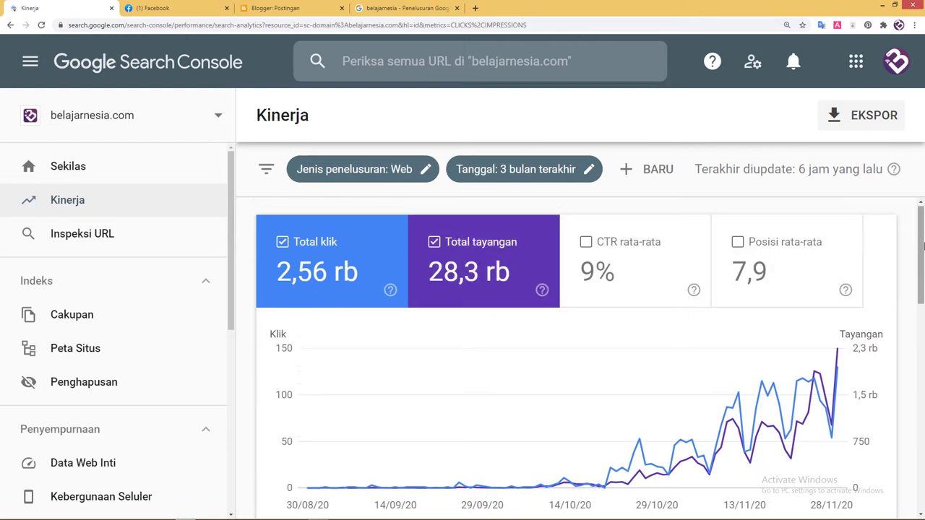
scroll(922, 242, down, 1)
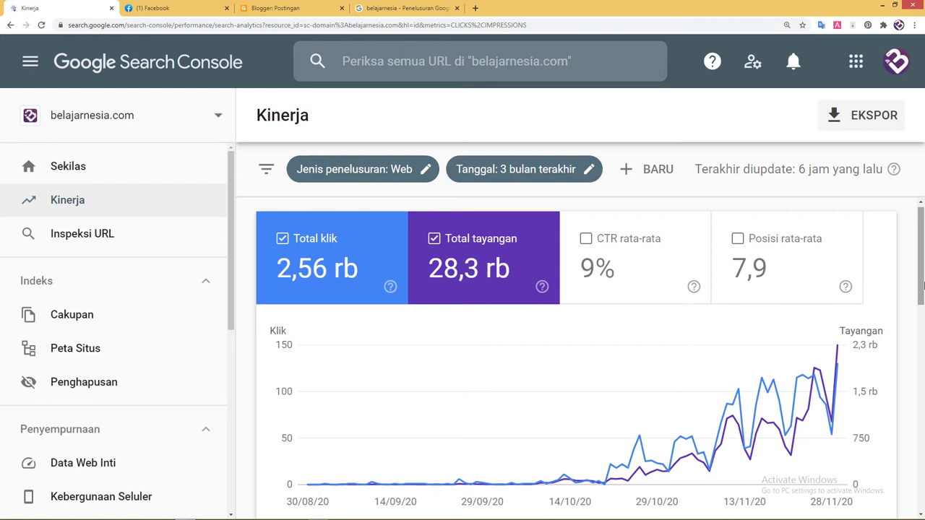
Return to the Google results and replace the belajarnesia query with a search for soal bahasa arab isim
click(398, 8)
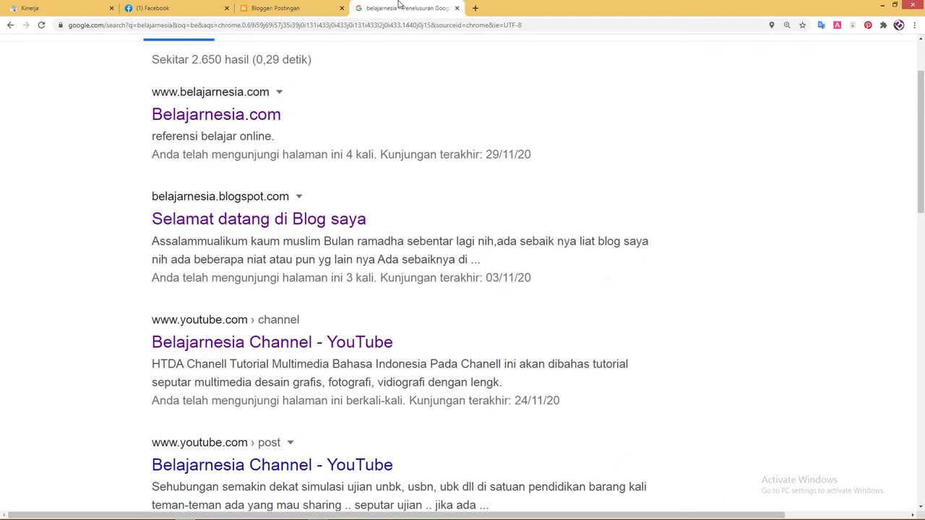
scroll(314, 106, up, 2)
double_click(210, 70)
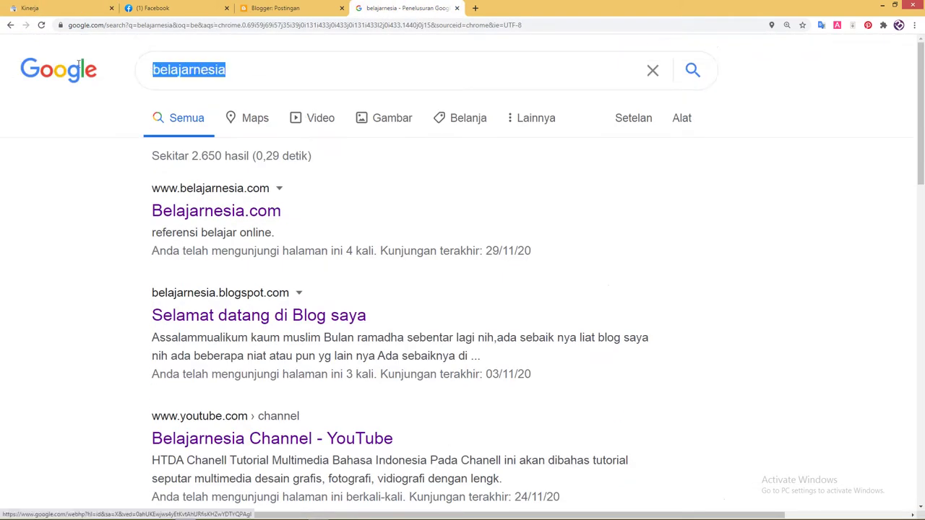
text(so)
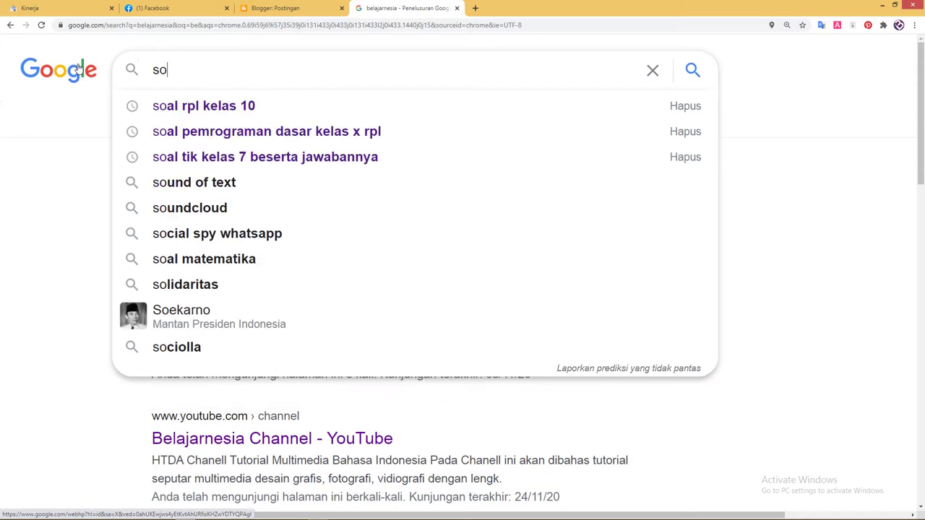
text(al )
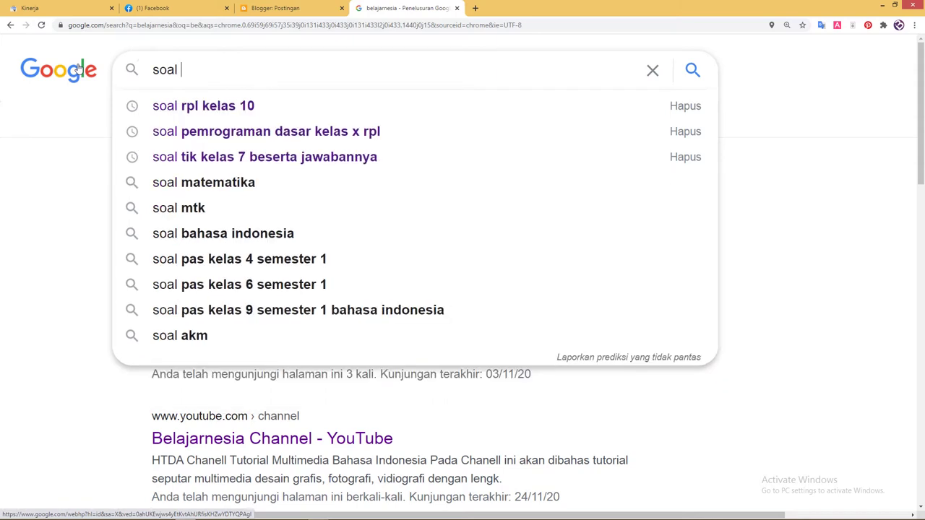
text(bahasa)
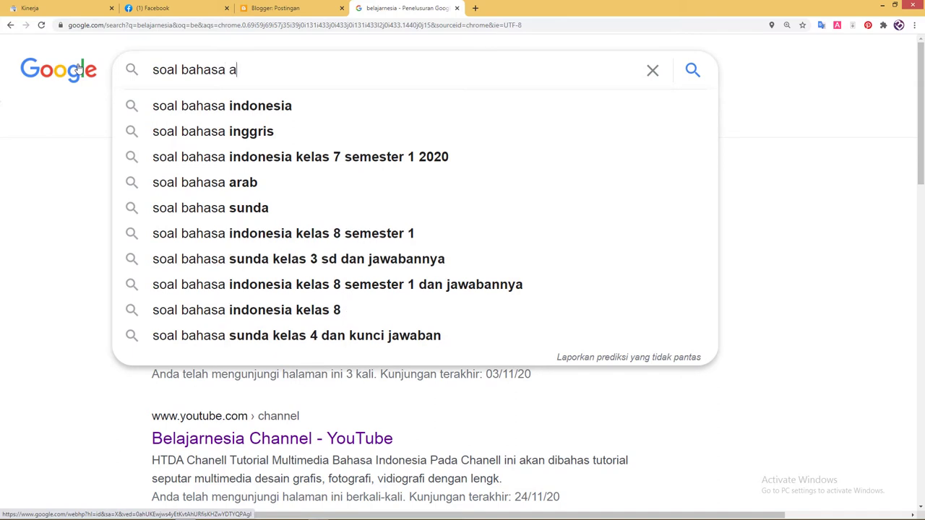
text( arab )
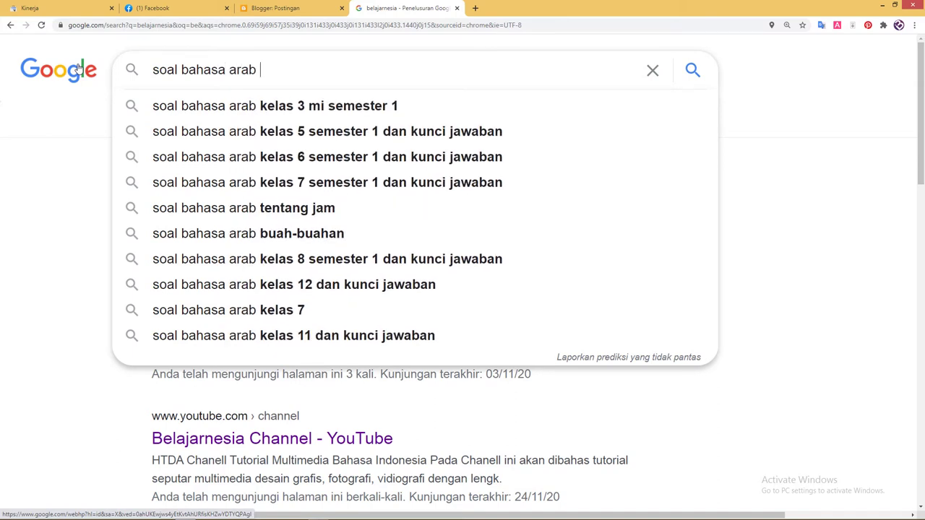
text(isim)
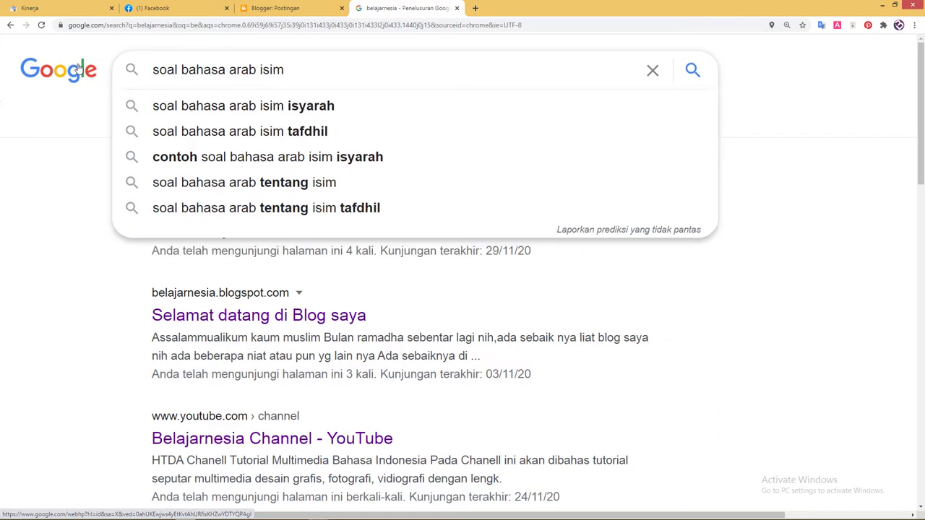
key(Return)
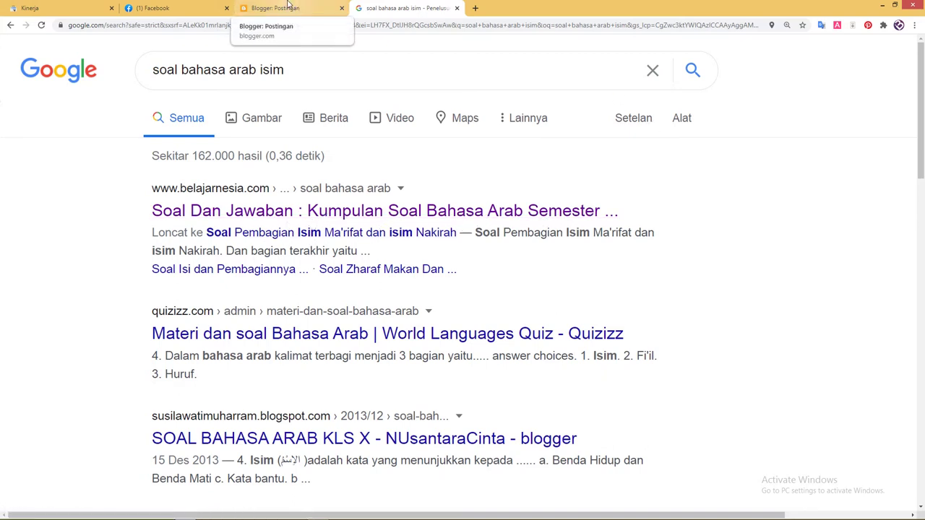
Move the Kinerja browser tab behind the Google search tab and inspect daily clicks and impressions on its chart
drag(29, 8, 376, 7)
mouse_move(841, 367)
scroll(816, 376, down, 1)
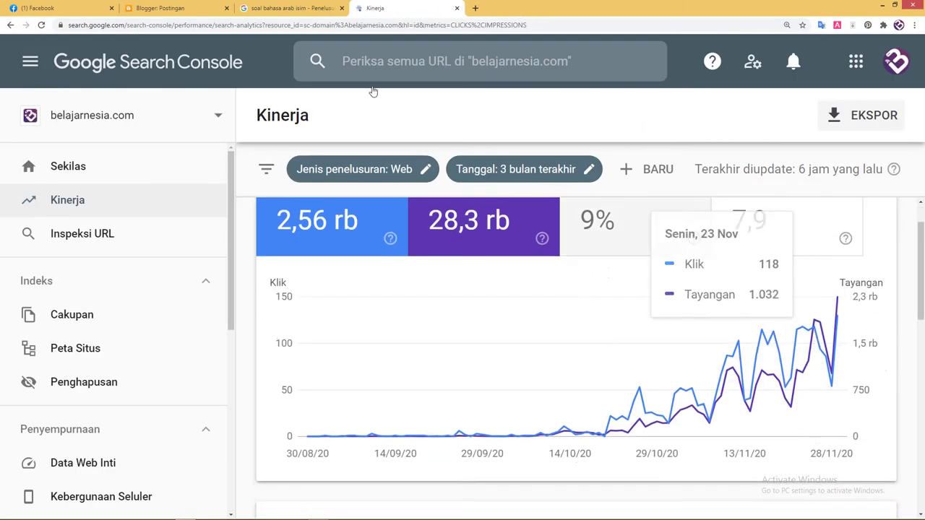
Examine the Google results for soal bahasa arab isim, comparing the belajarnesia.com listing with the competing sites below it
click(287, 6)
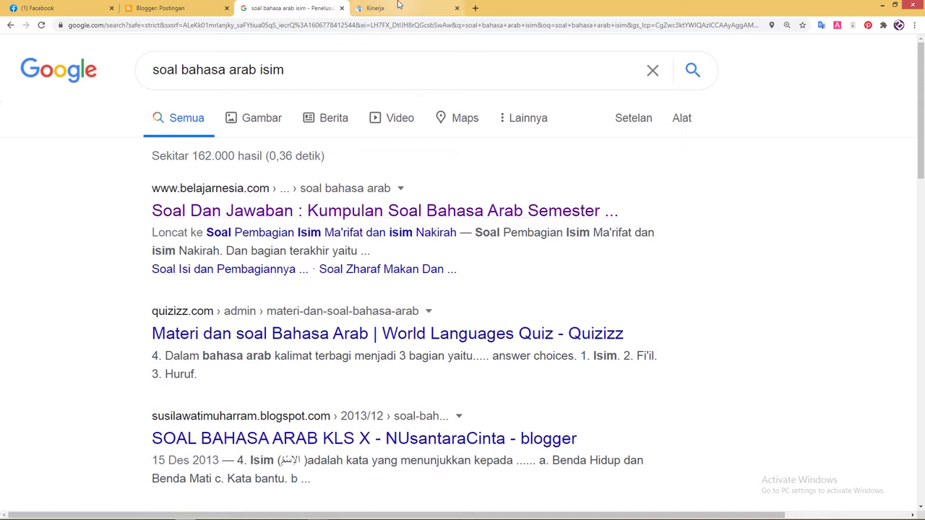
scroll(318, 173, down, 3)
scroll(326, 217, down, 5)
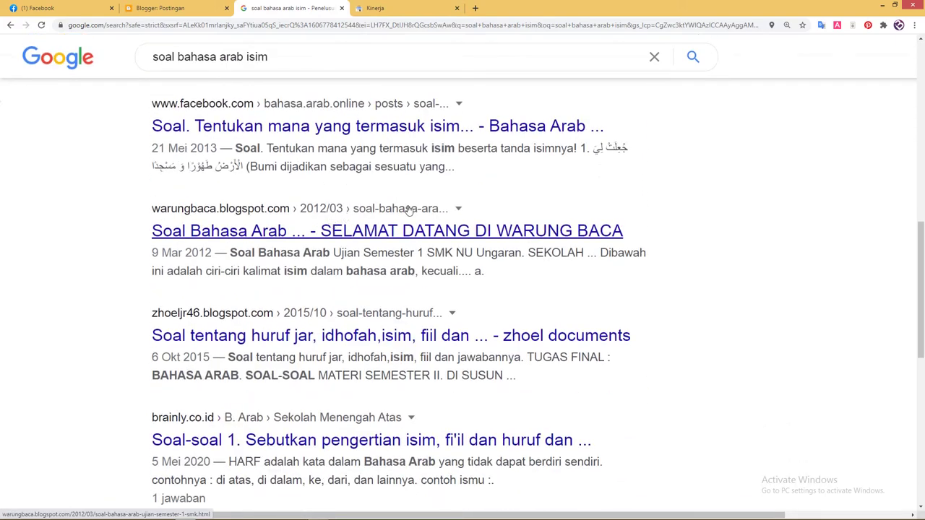
scroll(348, 216, down, 3)
scroll(336, 360, down, 1)
scroll(336, 360, down, 1)
scroll(419, 390, up, 7)
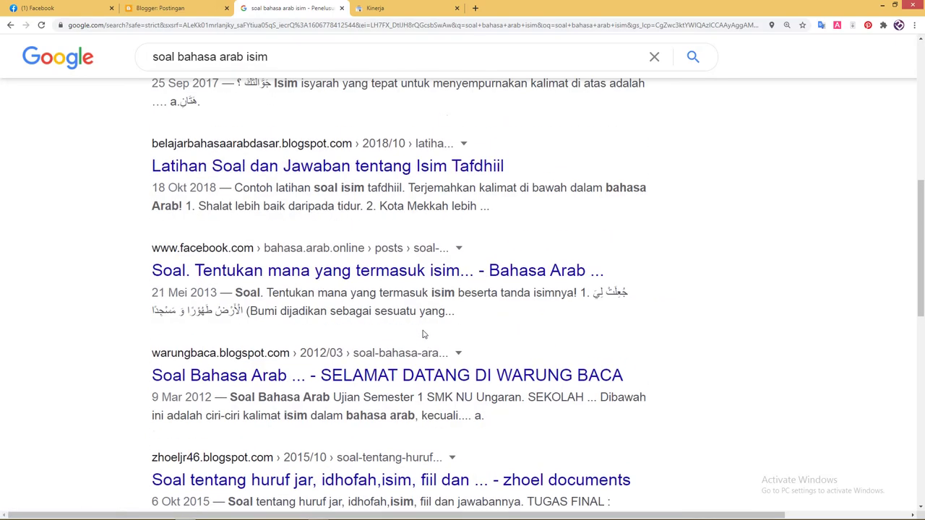
scroll(372, 248, up, 6)
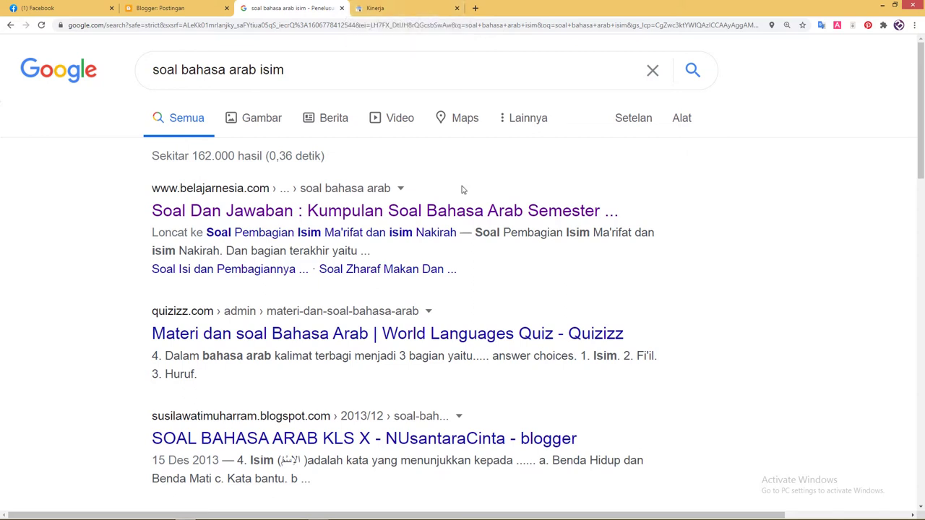
scroll(463, 189, down, 1)
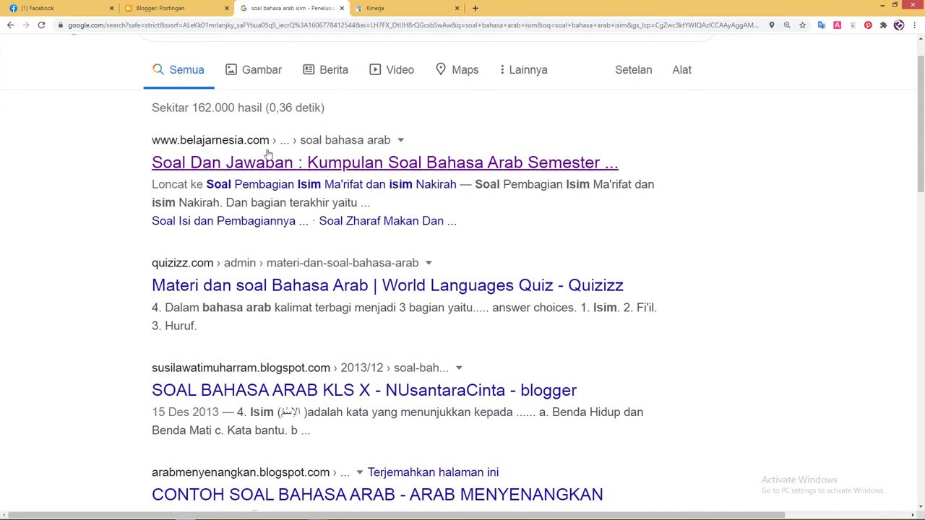
scroll(265, 227, down, 1)
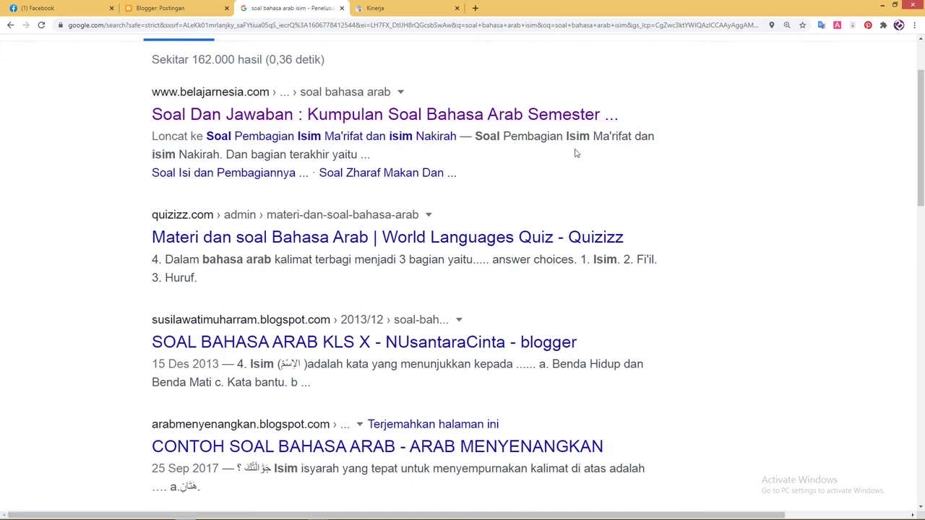
scroll(399, 61, up, 1)
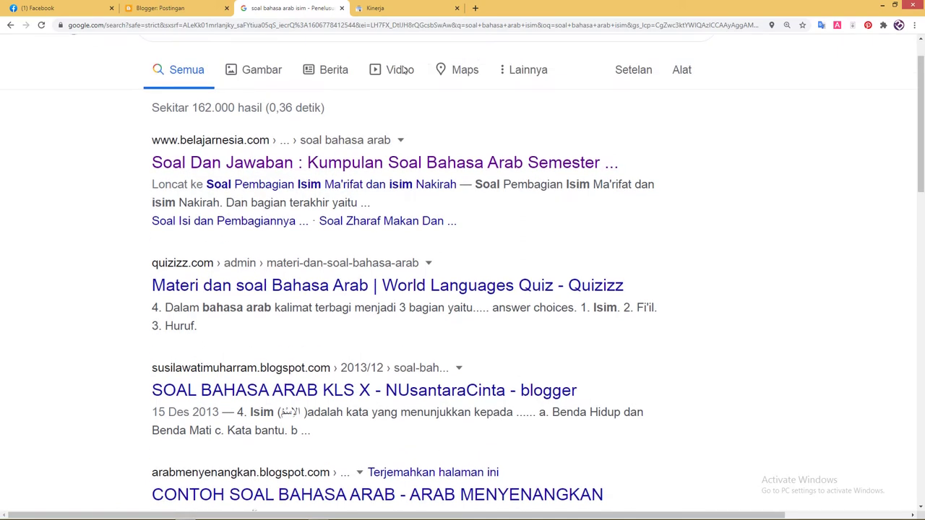
Return to the Kinerja report and look over the Total klik, Total tayangan, CTR rata-rata and Posisi rata-rata metrics
click(395, 8)
scroll(681, 268, up, 1)
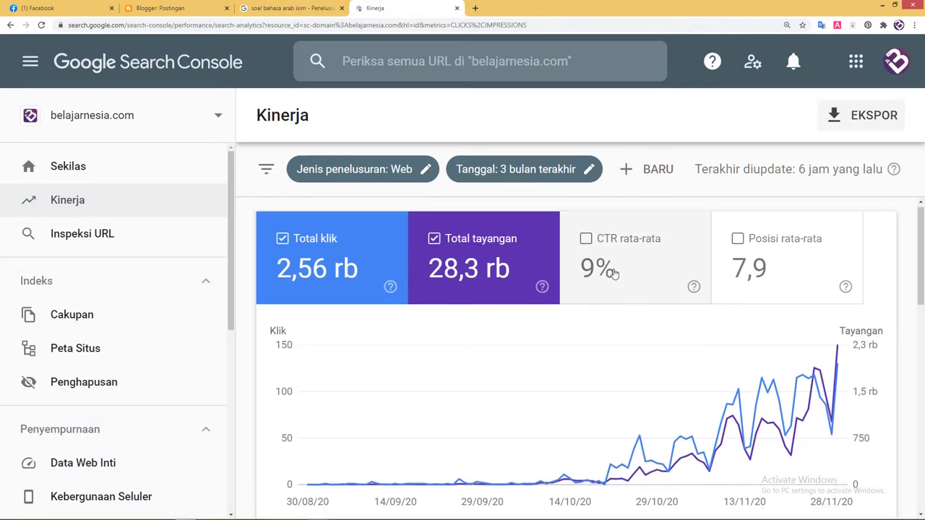
scroll(923, 311, up, 1)
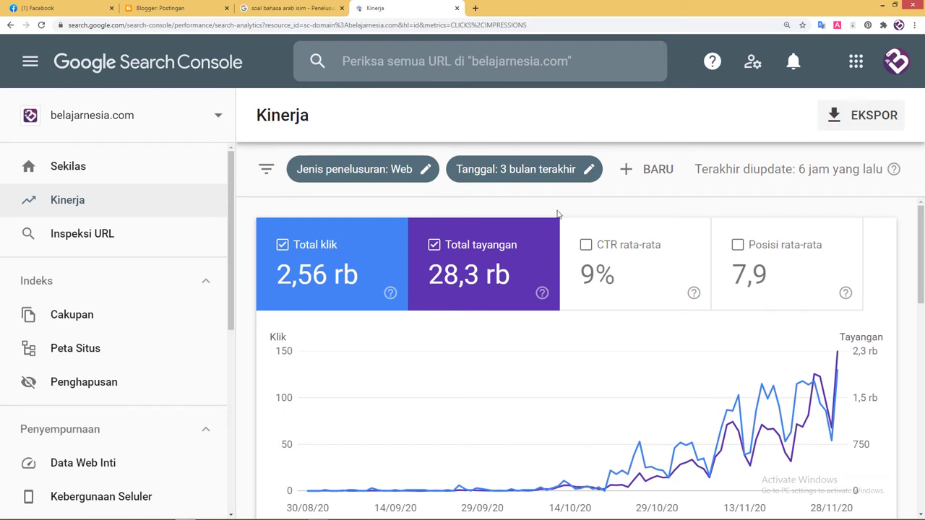
Add the CTR rata-rata metric to the Kinerja chart alongside total clicks and impressions
scroll(921, 230, down, 1)
scroll(921, 230, up, 1)
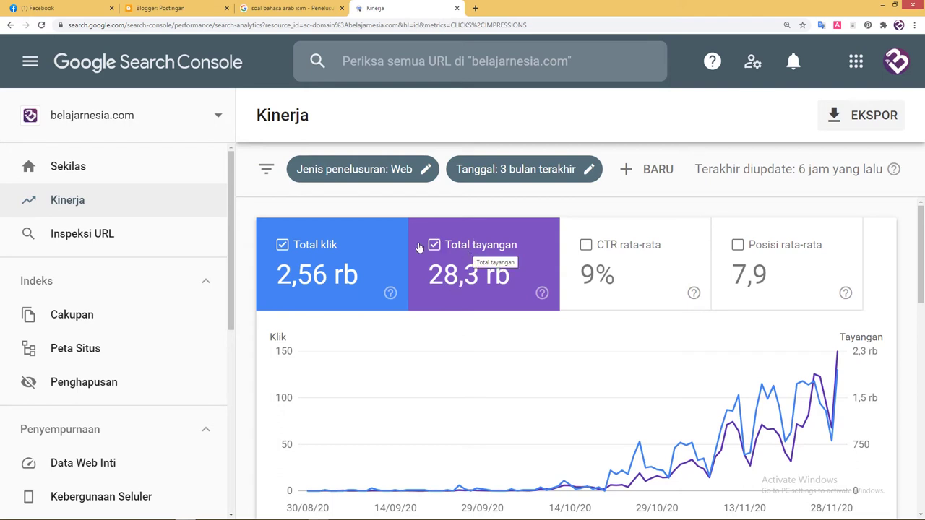
click(586, 249)
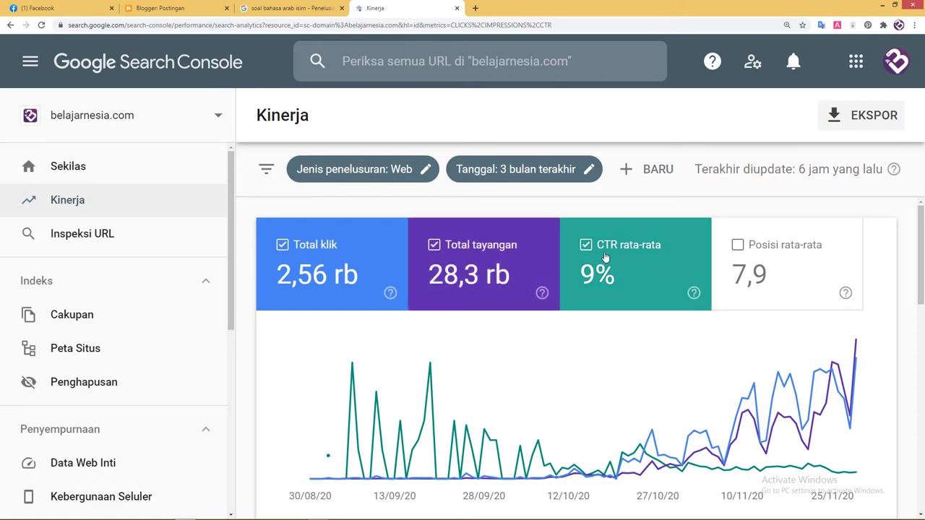
Go to the Google results for soal bahasa arab isim and examine the belajarnesia.com listing against the other sites shown for that query
click(298, 7)
scroll(393, 182, up, 1)
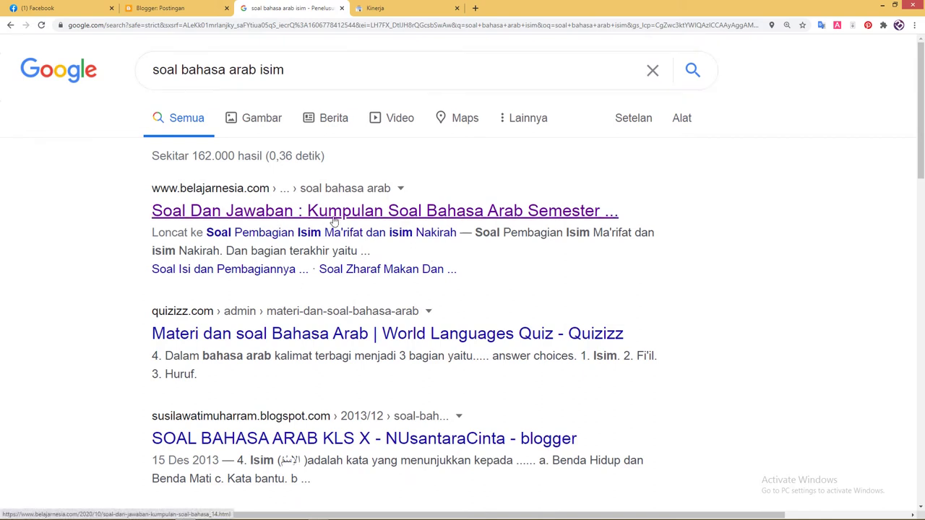
drag(325, 74, 128, 58)
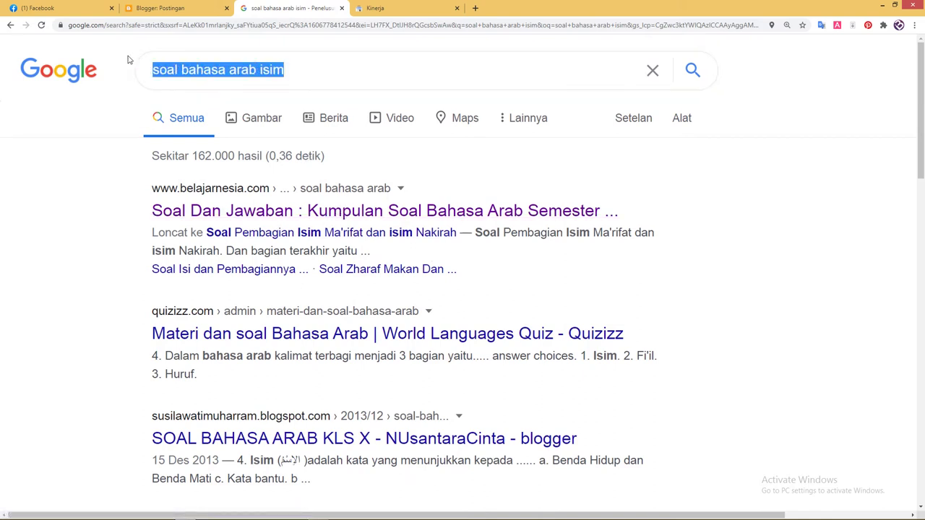
scroll(289, 180, down, 1)
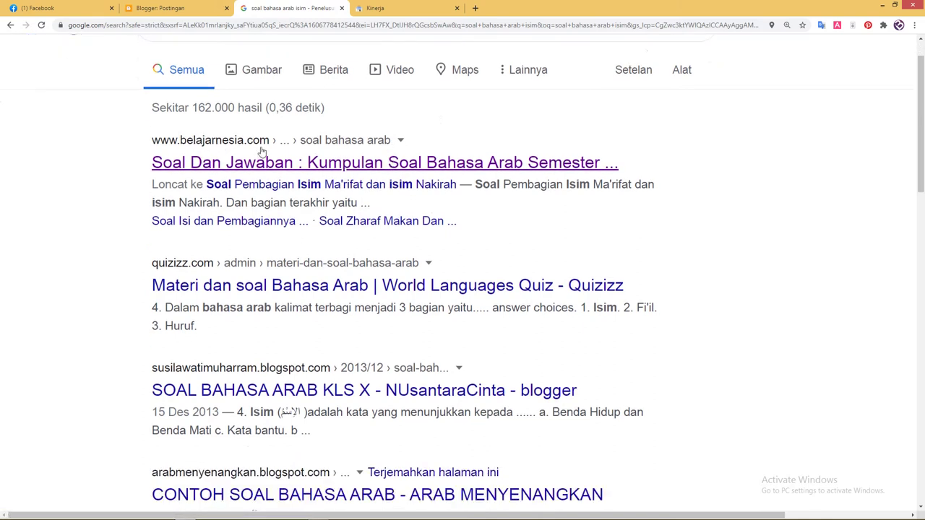
scroll(257, 148, down, 1)
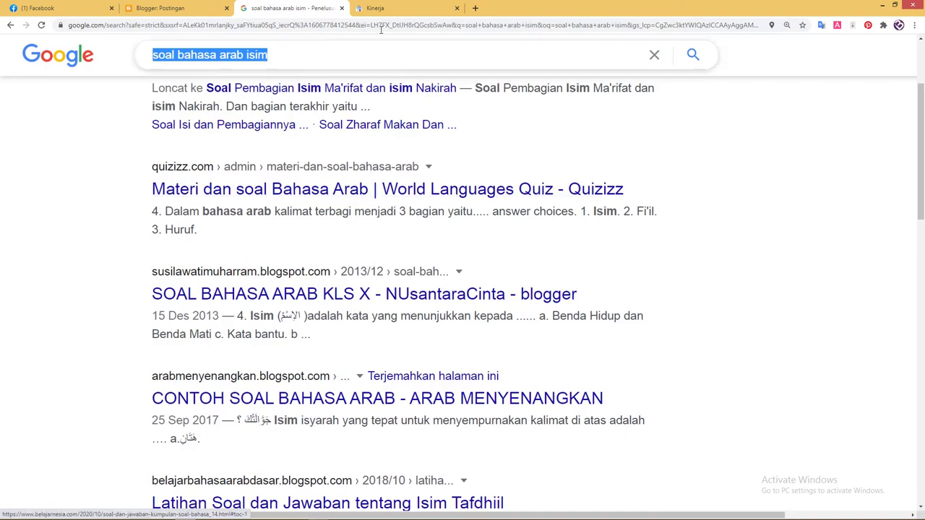
scroll(320, 200, up, 2)
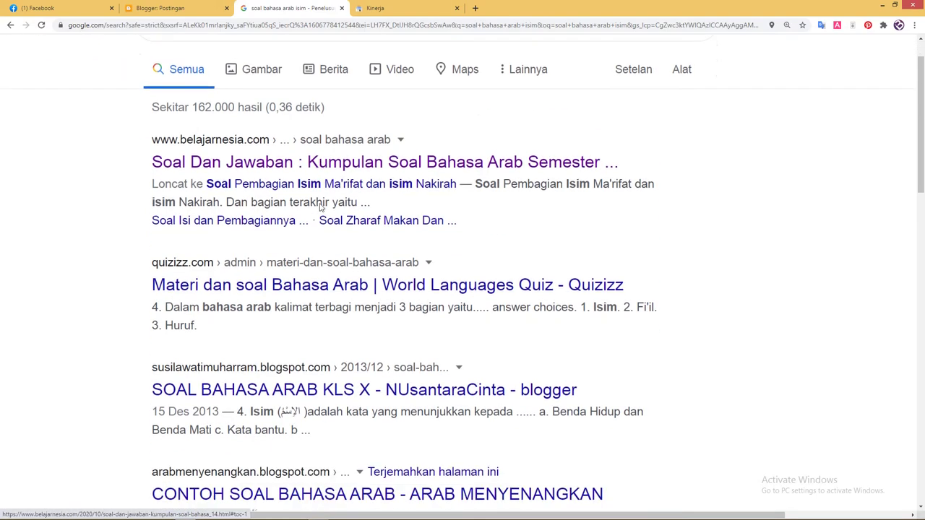
scroll(321, 206, up, 2)
Return to the Kinerja report and add the Posisi rata-rata metric to its chart
key(ctrl+Tab)
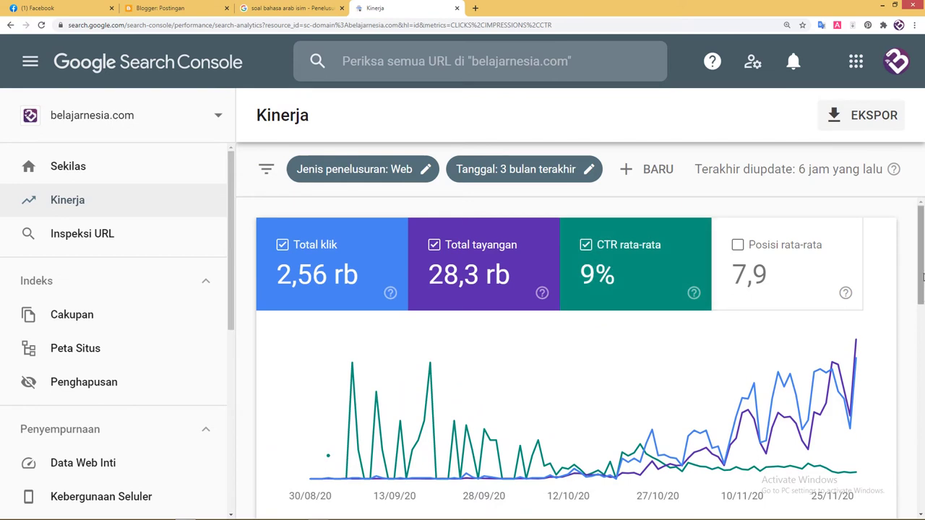
scroll(923, 277, down, 1)
scroll(923, 276, up, 1)
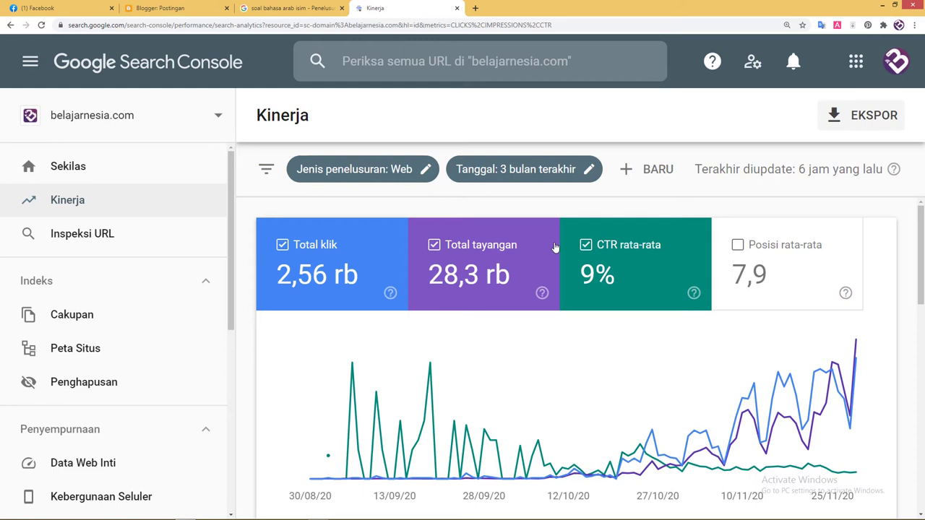
click(739, 247)
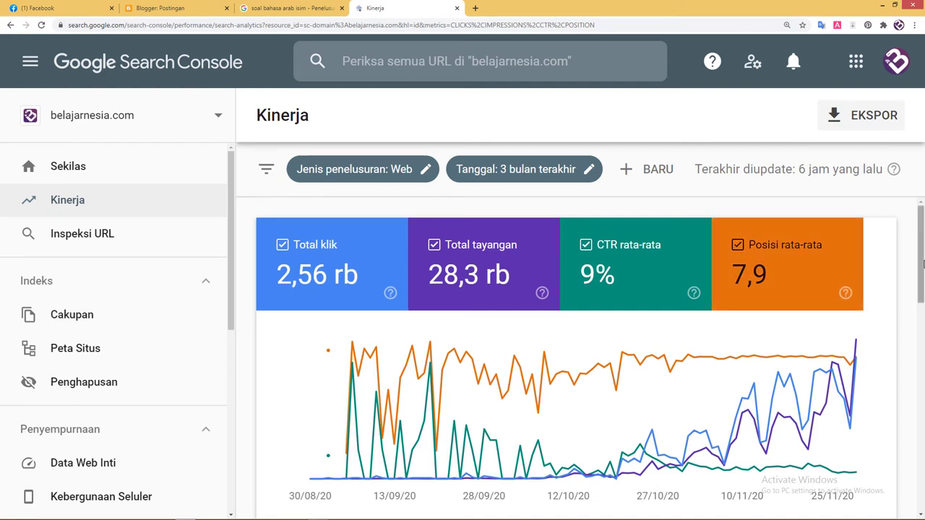
drag(923, 257, 922, 256)
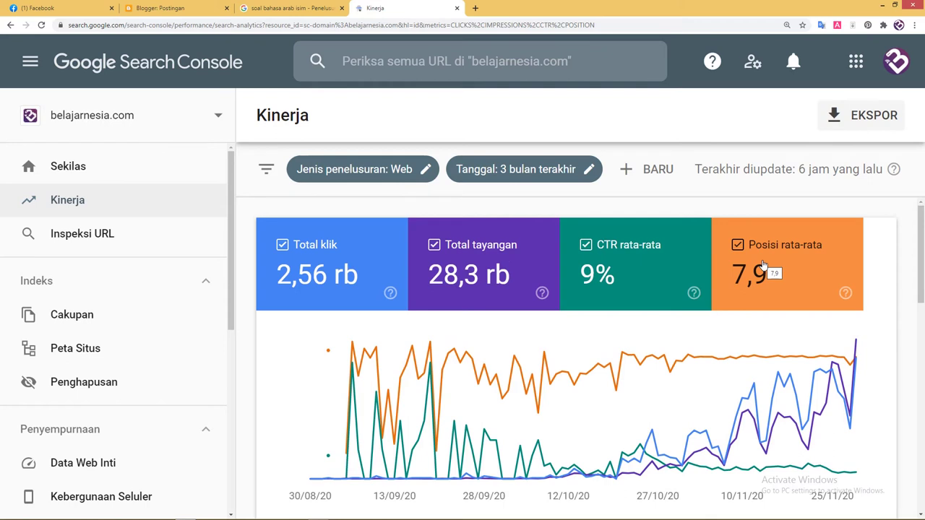
mouse_move(844, 293)
Examine the positions of belajarnesia.com and the other listings across the first Google results page, down to the related searches and page numbers
click(306, 7)
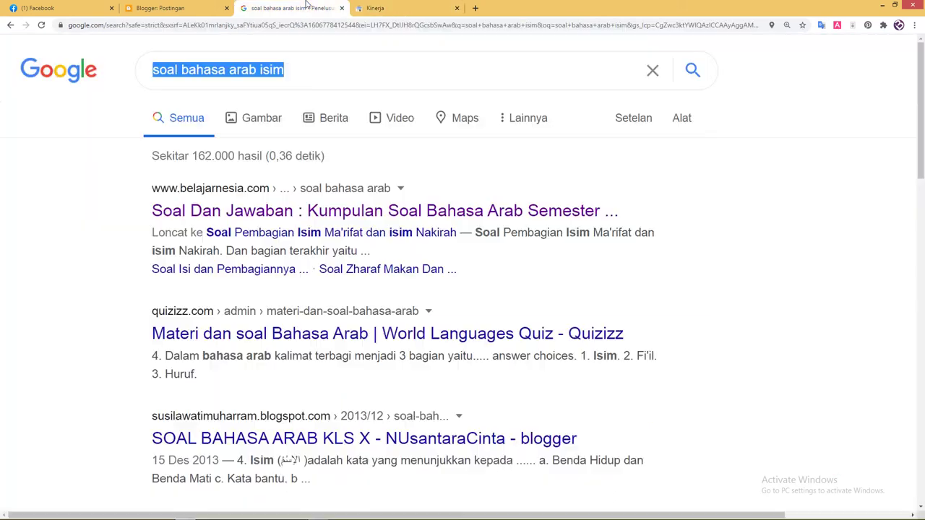
scroll(294, 251, down, 15)
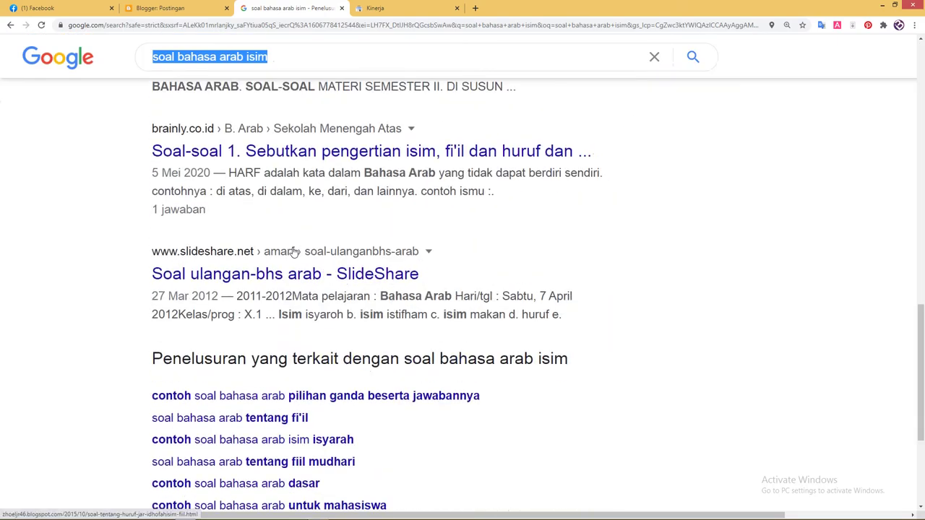
scroll(294, 252, down, 3)
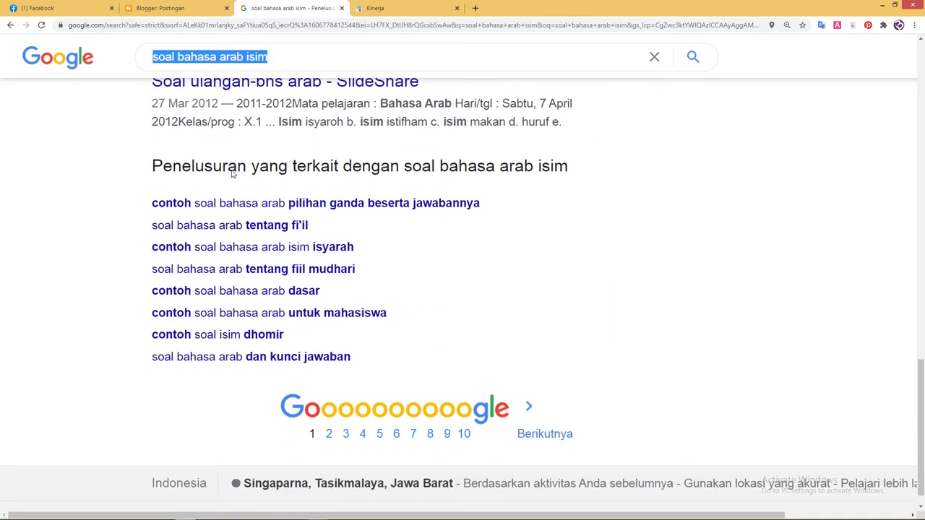
scroll(232, 173, up, 18)
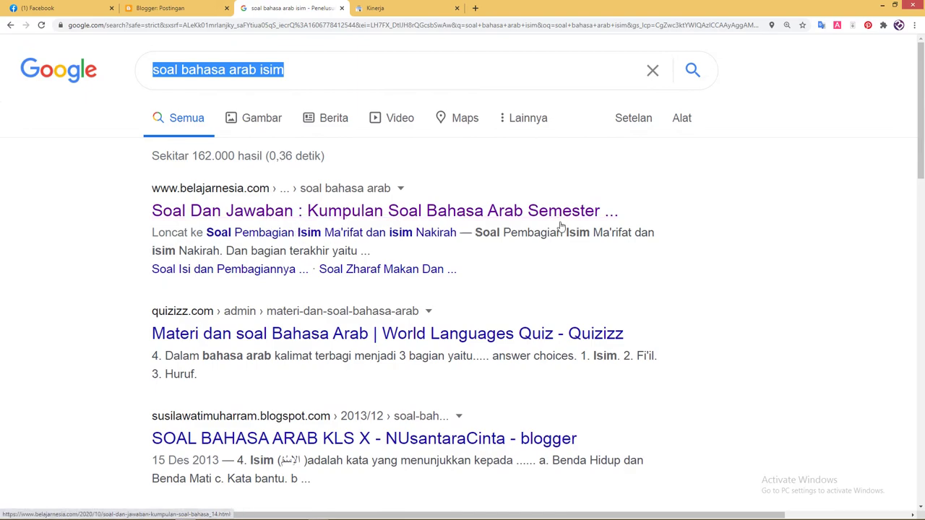
scroll(549, 226, down, 7)
scroll(354, 307, down, 7)
scroll(434, 174, down, 3)
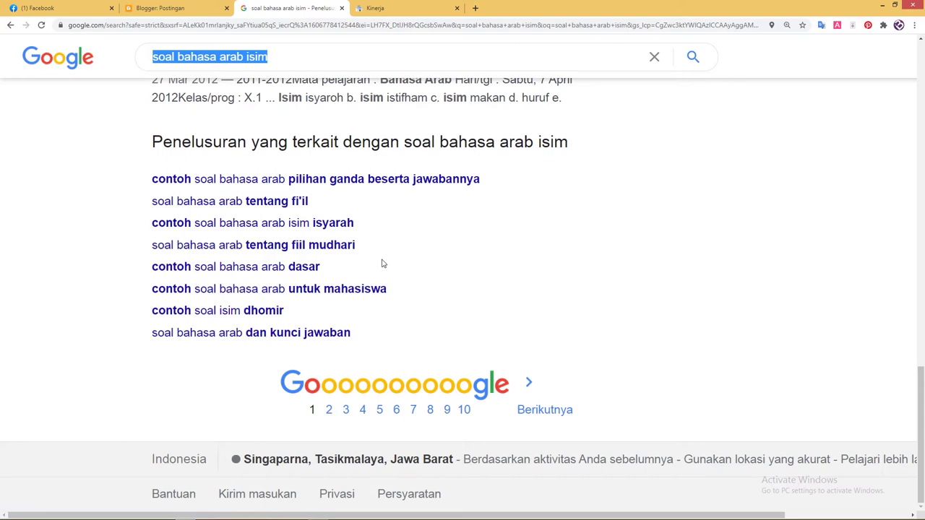
scroll(383, 264, up, 3)
scroll(397, 258, up, 3)
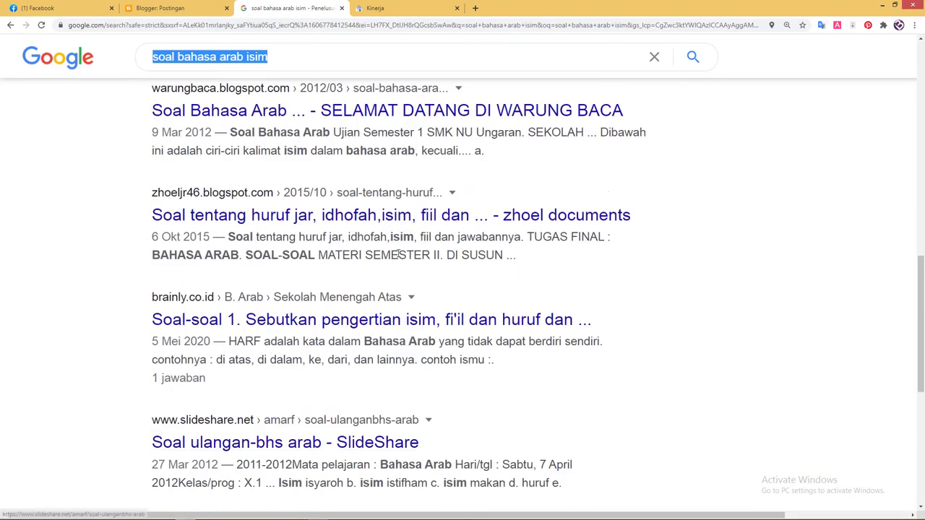
scroll(402, 254, down, 5)
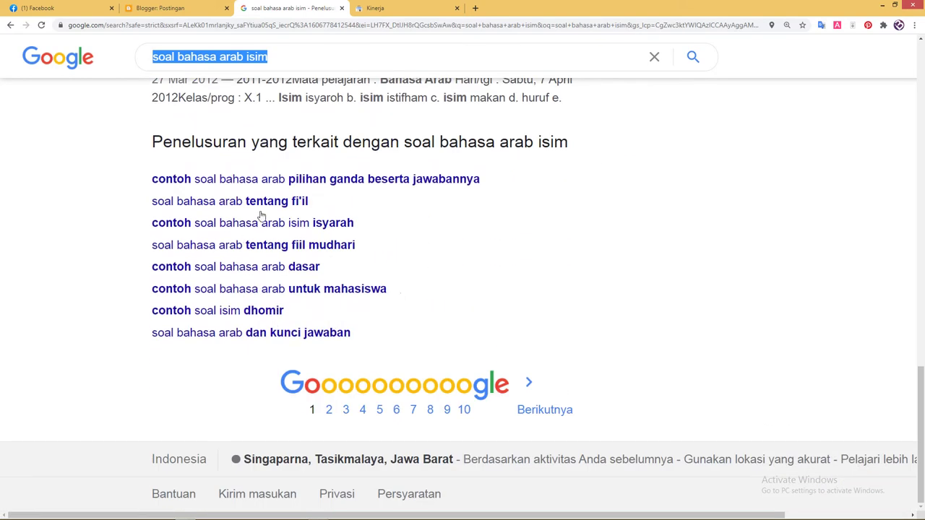
scroll(469, 213, up, 12)
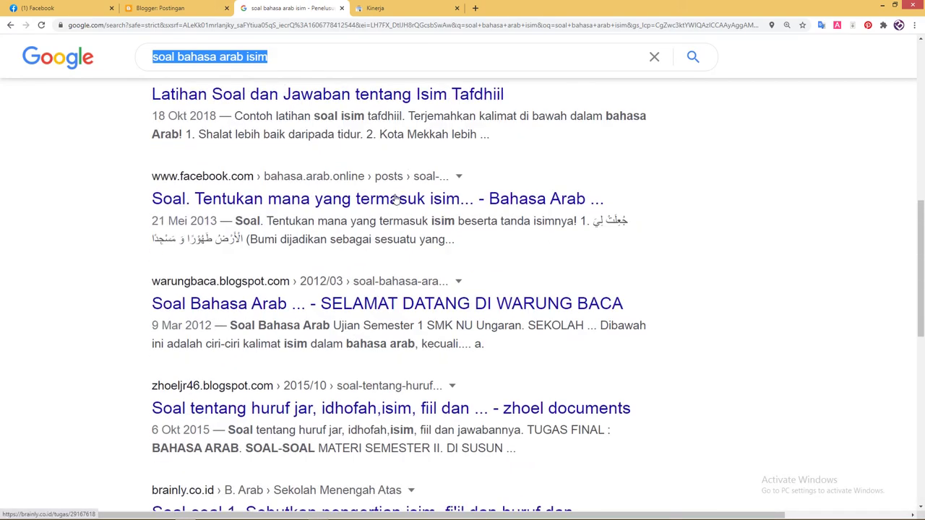
scroll(424, 171, up, 2)
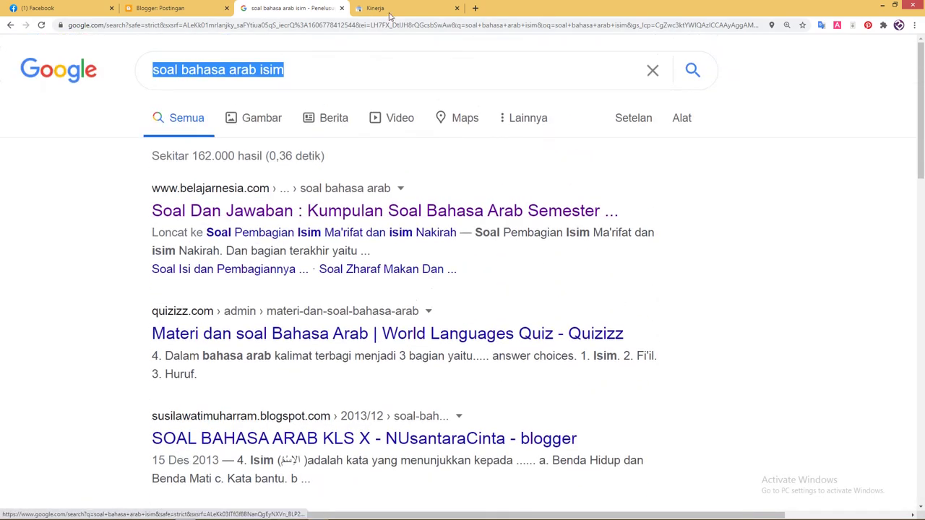
Return to the Kinerja report and review the Posisi rata-rata metric together with its chart
click(390, 11)
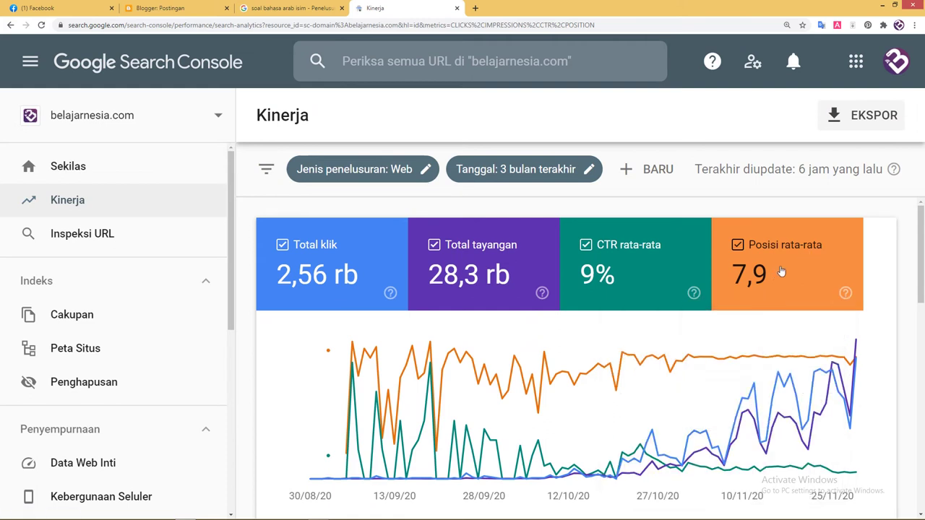
scroll(795, 269, down, 1)
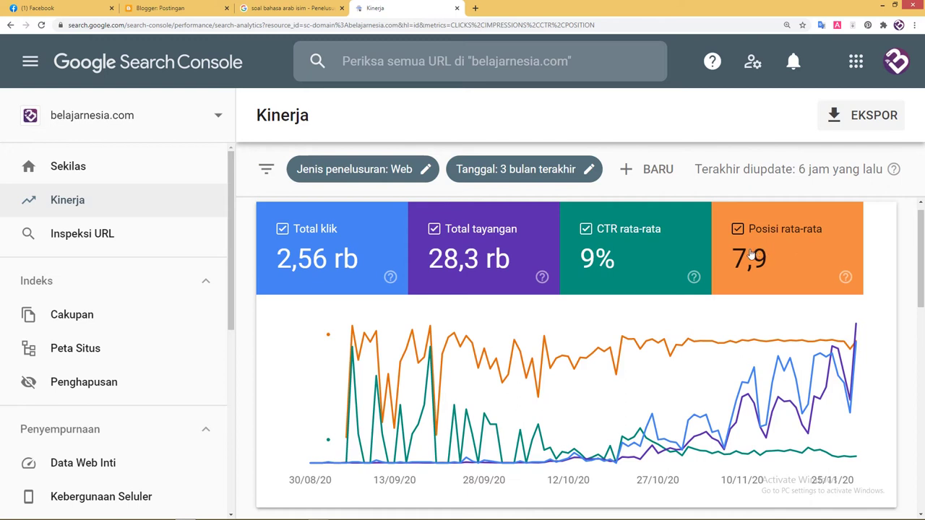
scroll(922, 253, up, 1)
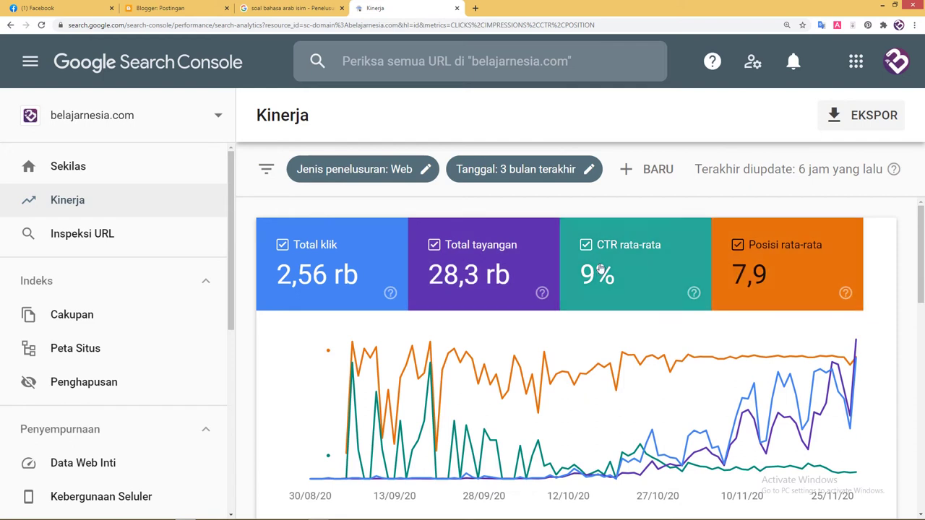
Hide Total tayangan, CTR rata-rata and Posisi rata-rata so the report shows only Total klik
click(494, 261)
click(592, 261)
click(744, 260)
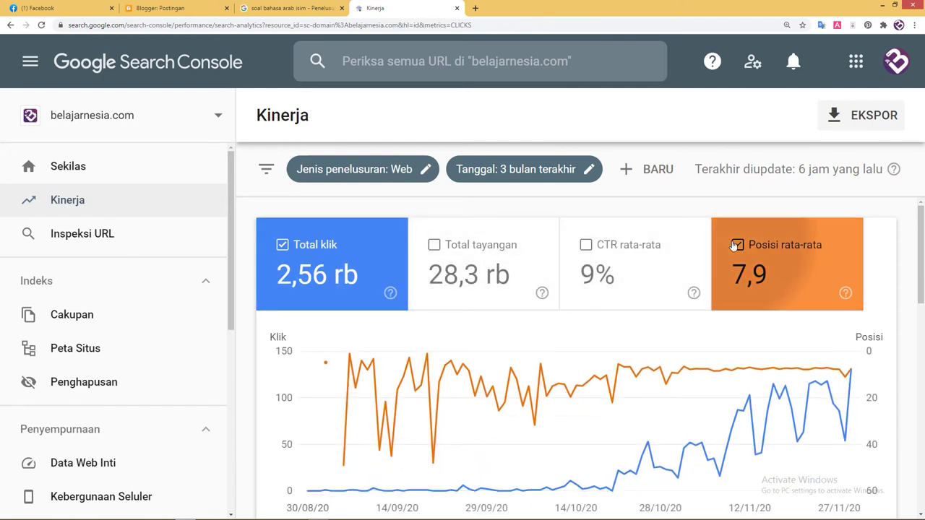
Look over the Kueri table of search queries and the clicks each one brings
scroll(311, 339, down, 6)
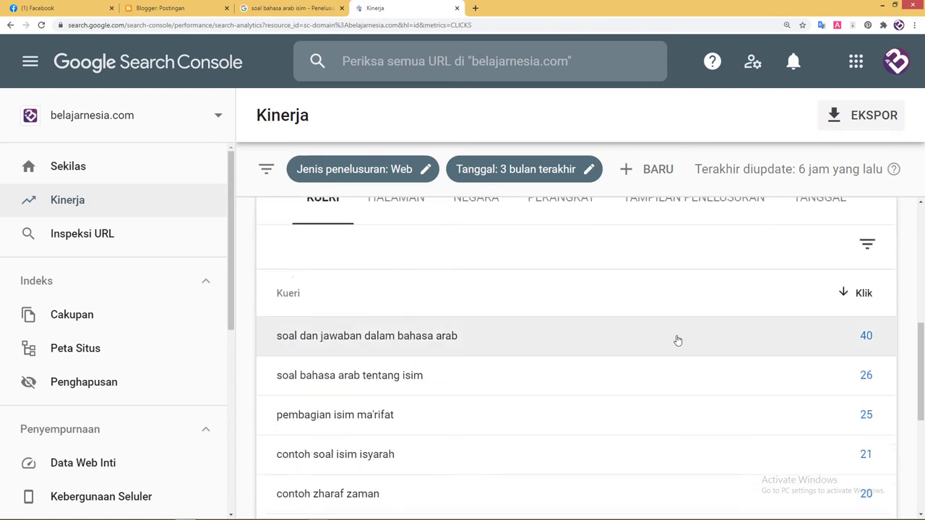
scroll(516, 353, down, 2)
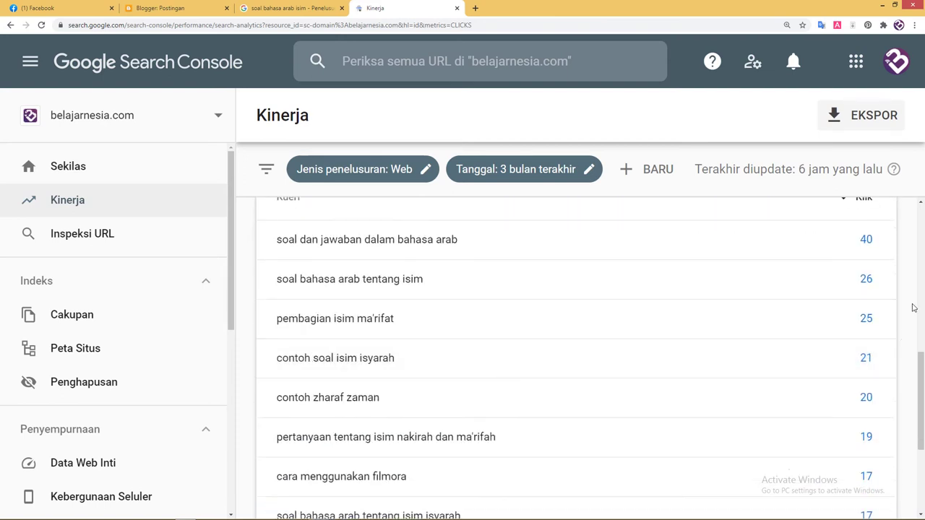
scroll(861, 268, up, 1)
click(863, 246)
click(864, 245)
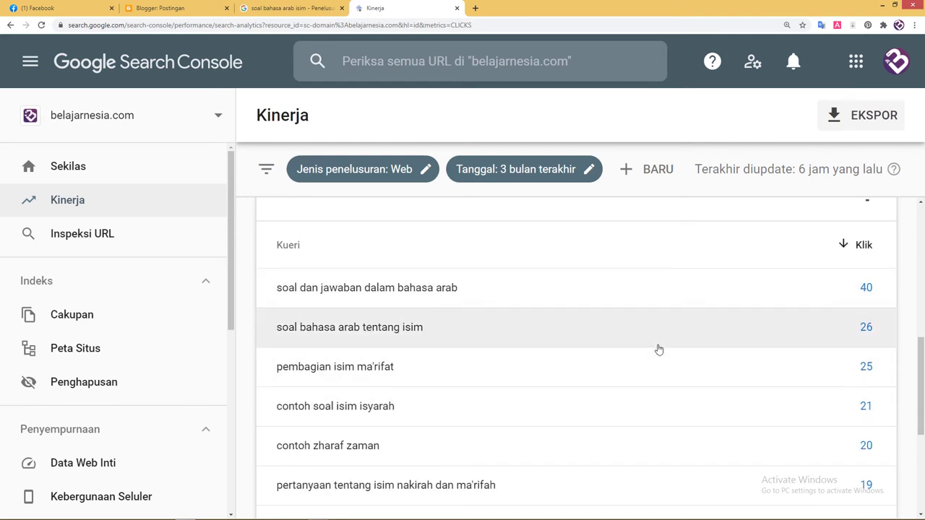
drag(921, 361, 921, 397)
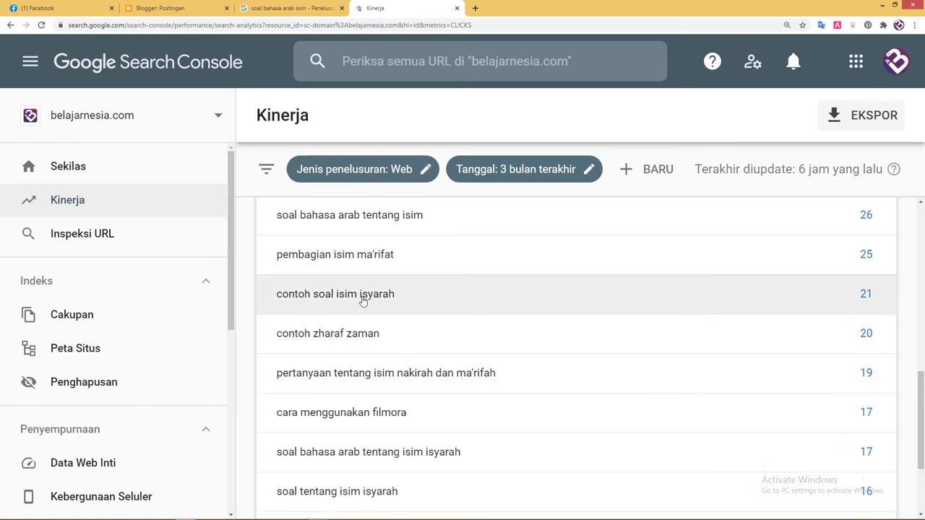
scroll(450, 287, up, 2)
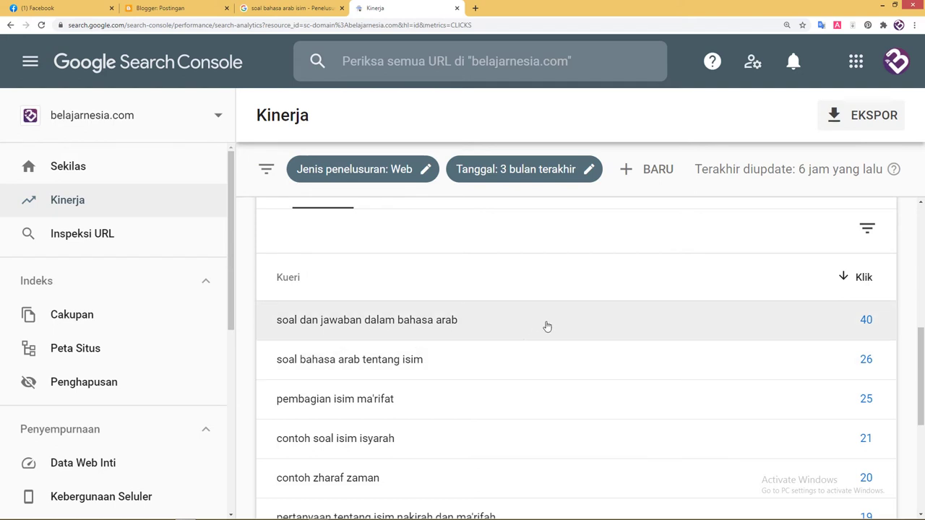
Set the Kueri table to display 100 rows per page
drag(921, 358, 922, 449)
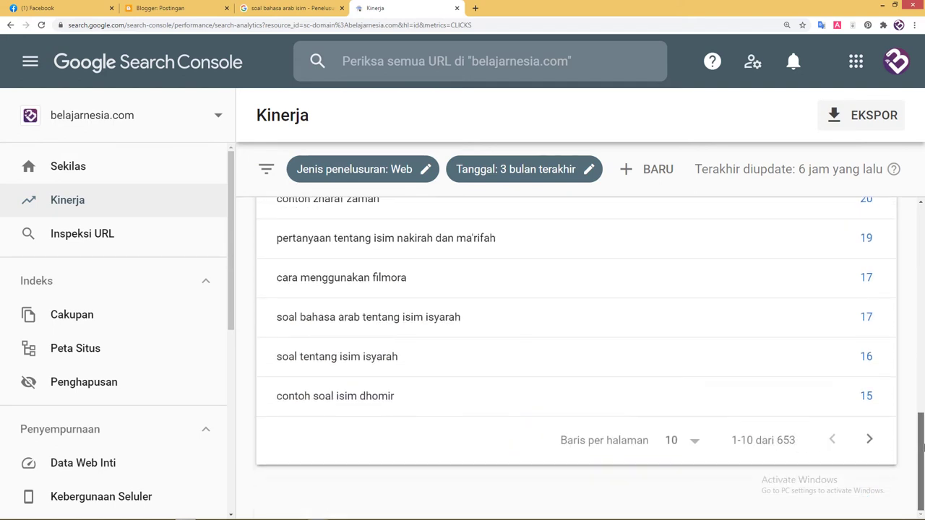
click(696, 448)
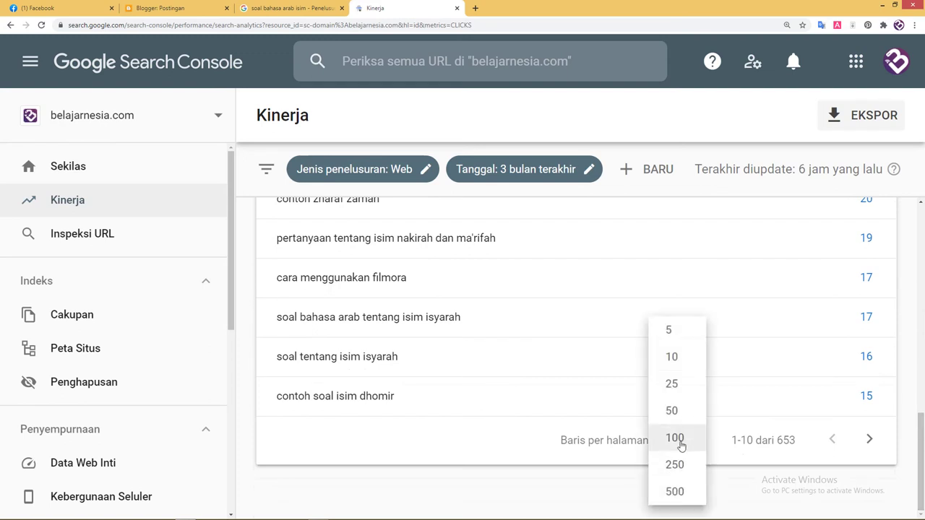
click(693, 438)
Browse the extended query list down to the least-clicked queries and return to the Klik chart above it
click(923, 286)
click(922, 296)
click(922, 311)
drag(922, 316, 904, 511)
scroll(701, 374, up, 6)
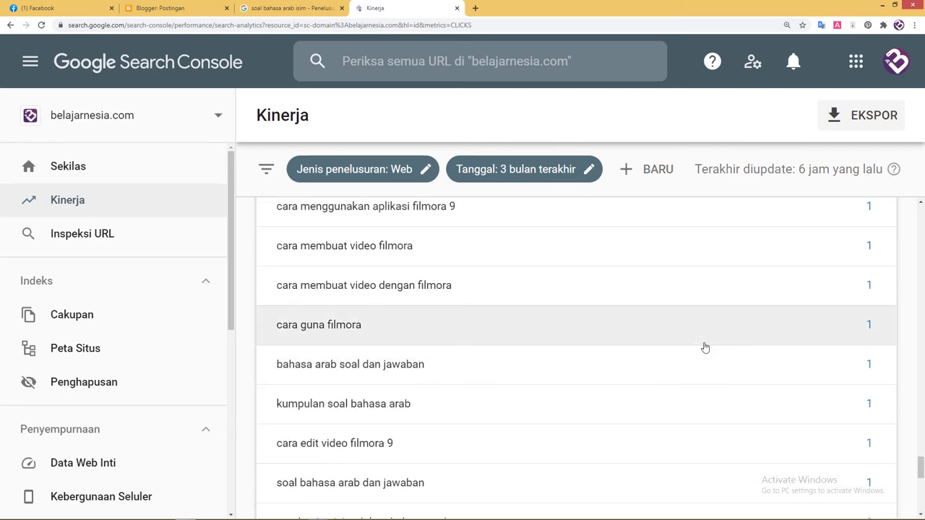
scroll(698, 334, up, 15)
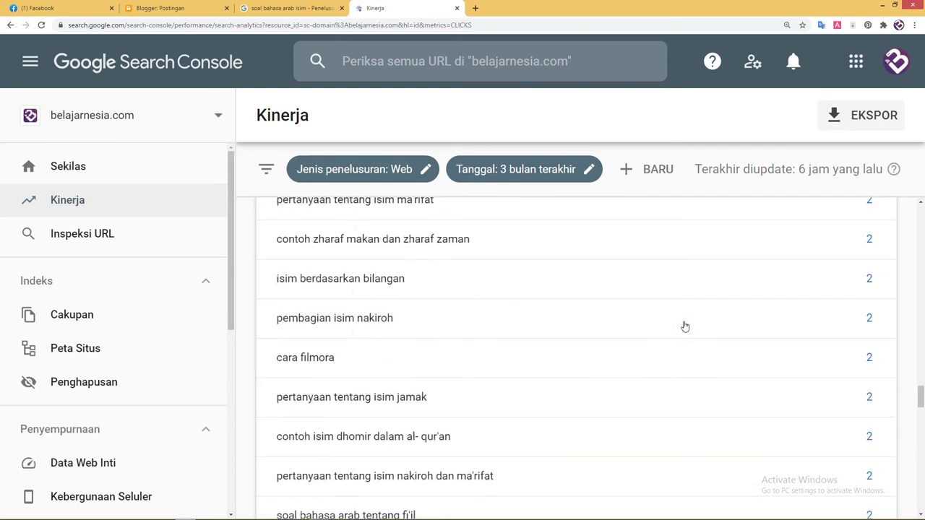
scroll(684, 319, up, 15)
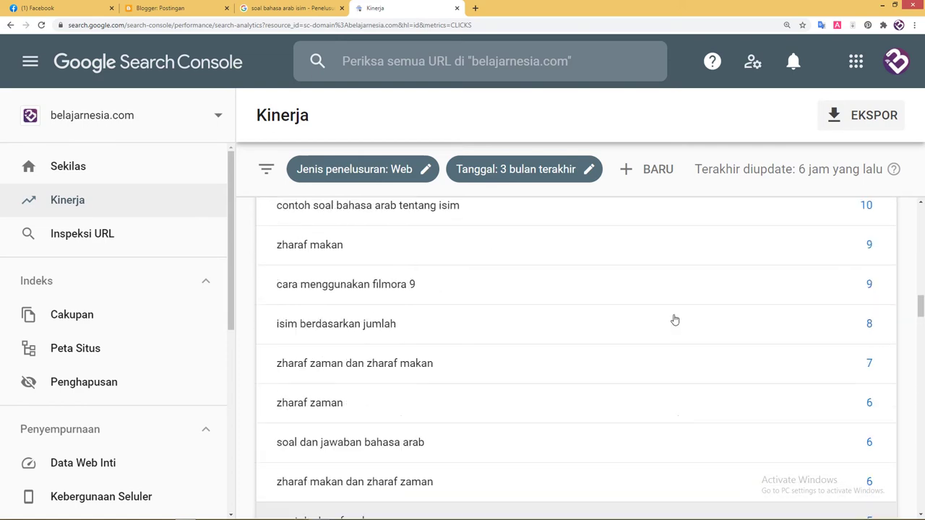
scroll(673, 320, up, 10)
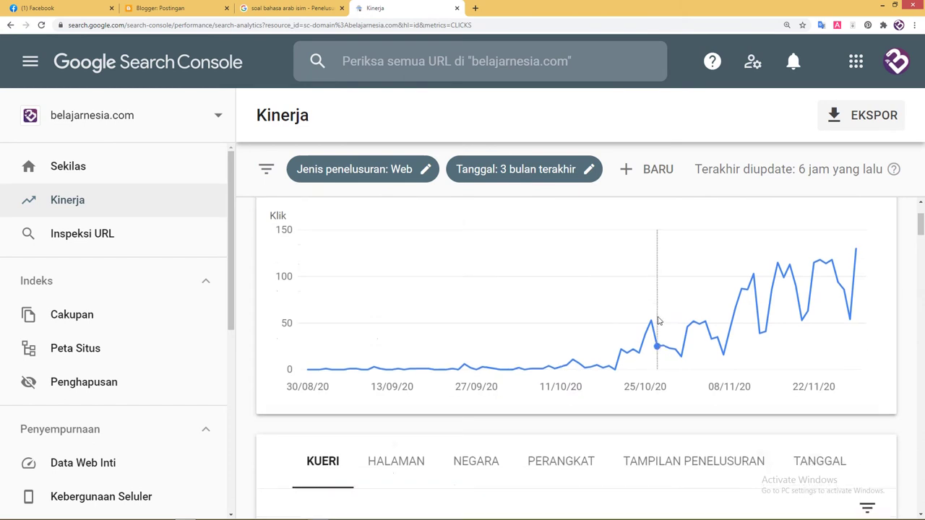
Switch the table below the Klik chart from the Kueri breakdown to the Halaman breakdown
scroll(470, 329, down, 3)
scroll(351, 309, down, 2)
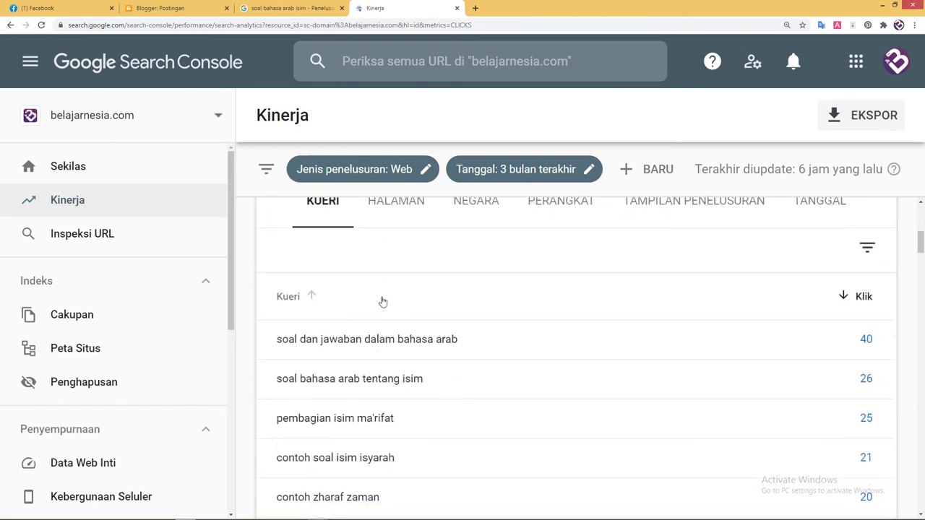
scroll(491, 287, up, 1)
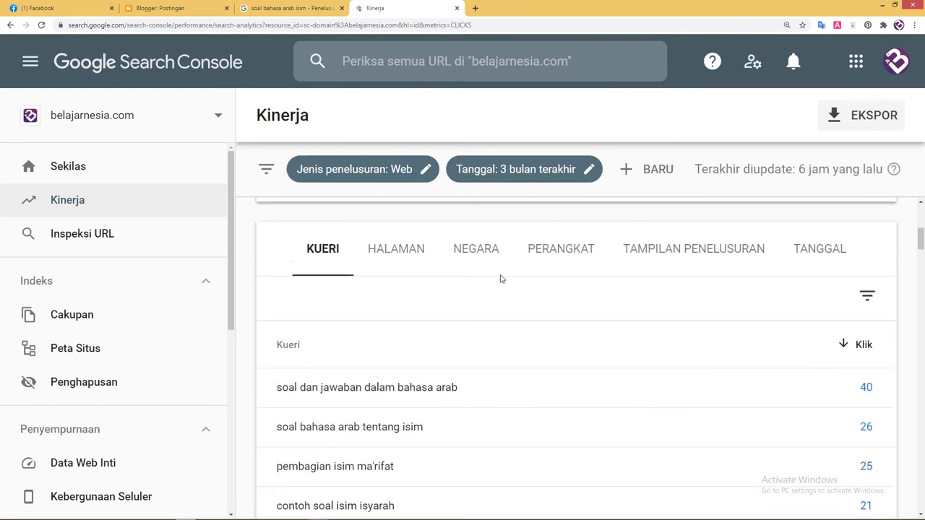
click(405, 250)
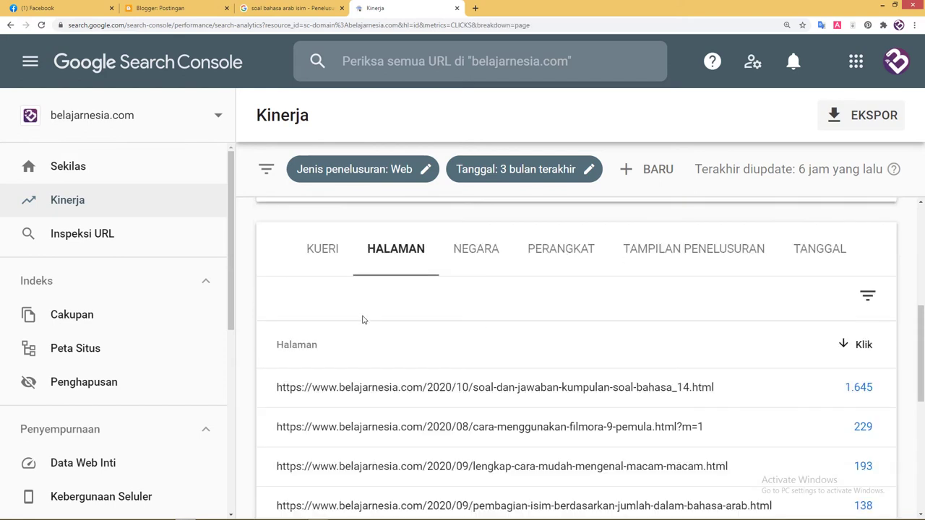
Look over the Halaman table to see which page URLs bring the most clicks
scroll(770, 322, down, 1)
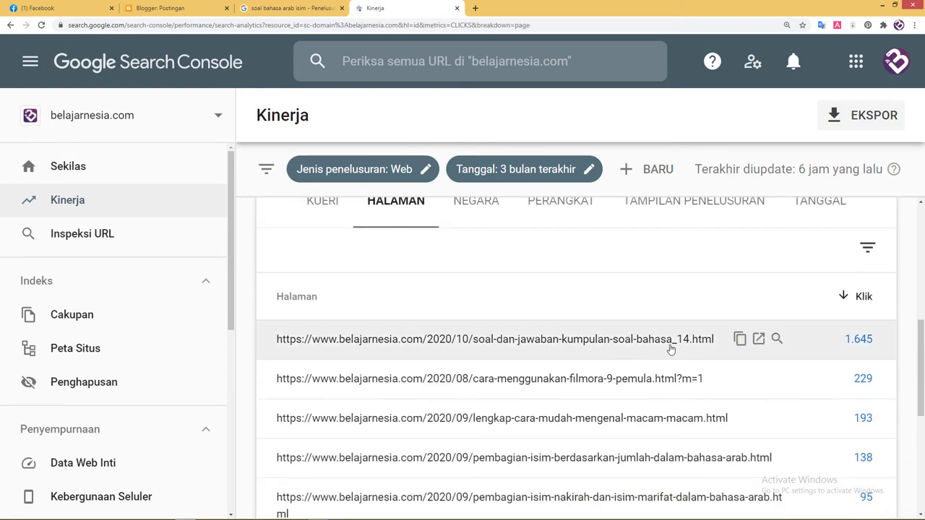
scroll(795, 351, down, 1)
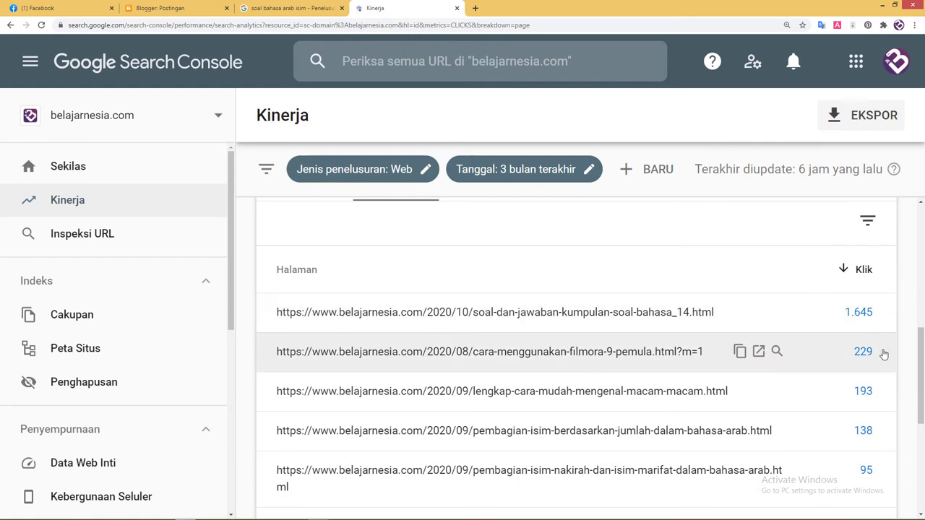
scroll(913, 341, down, 1)
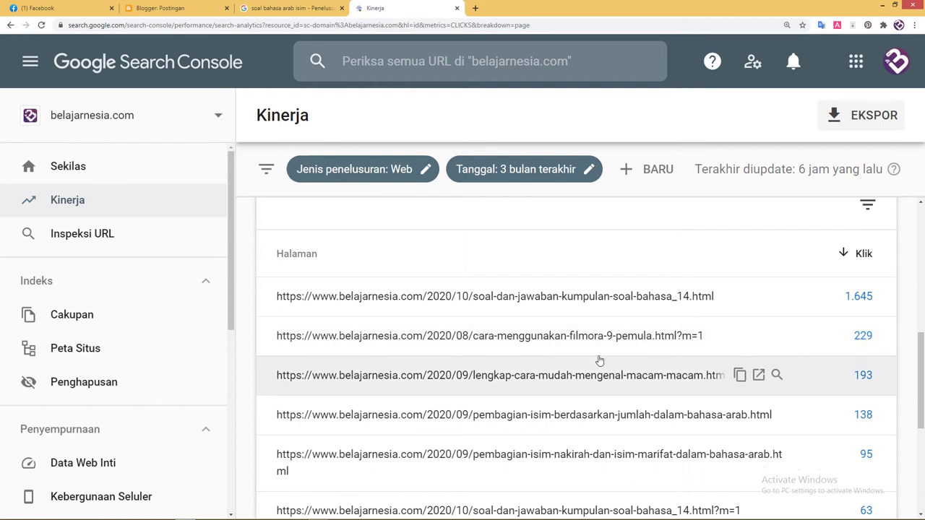
scroll(919, 362, down, 1)
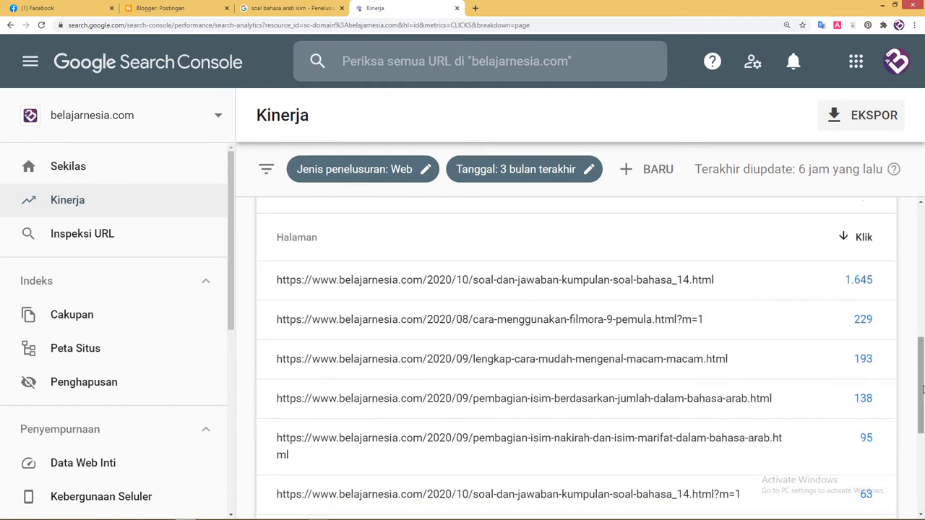
scroll(921, 394, down, 2)
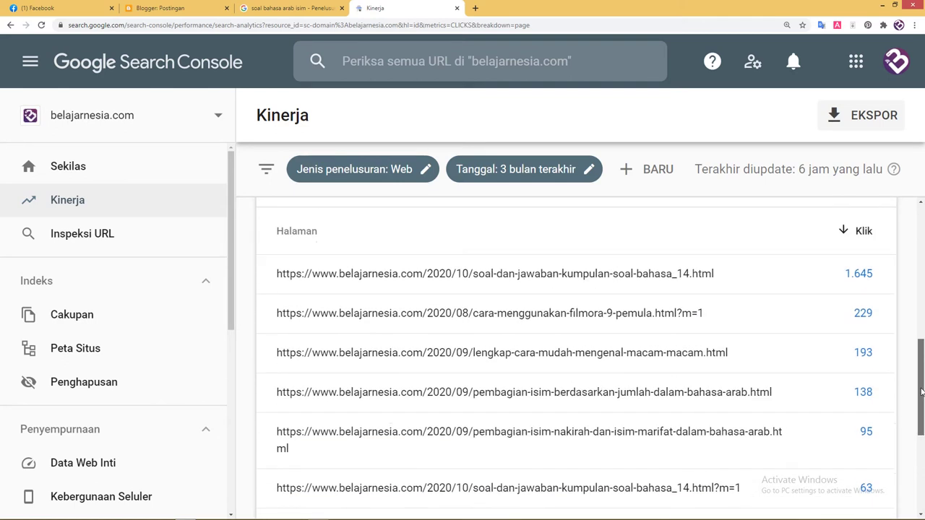
scroll(919, 390, up, 3)
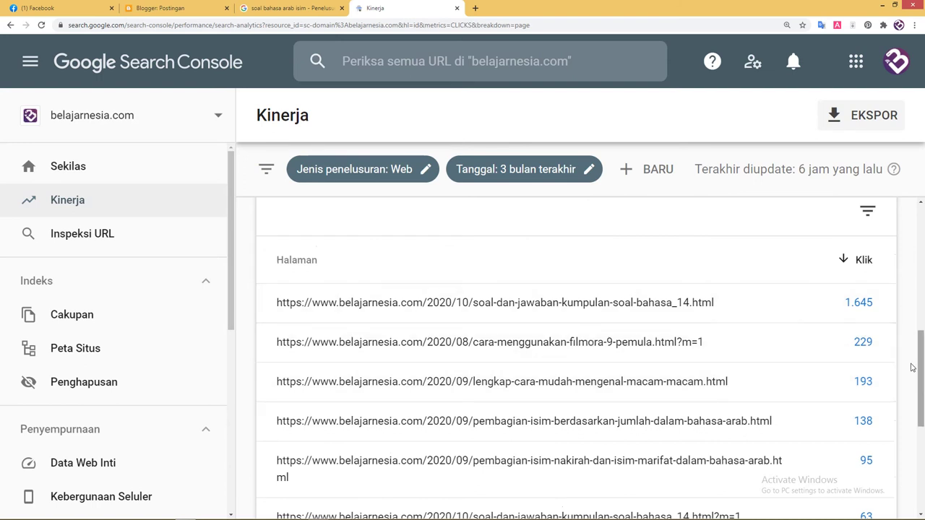
scroll(921, 357, up, 3)
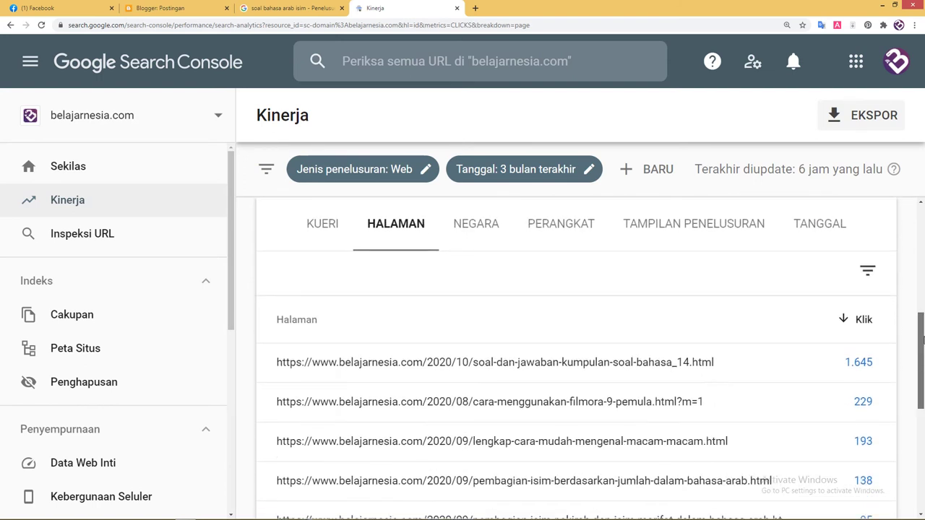
mouse_move(729, 365)
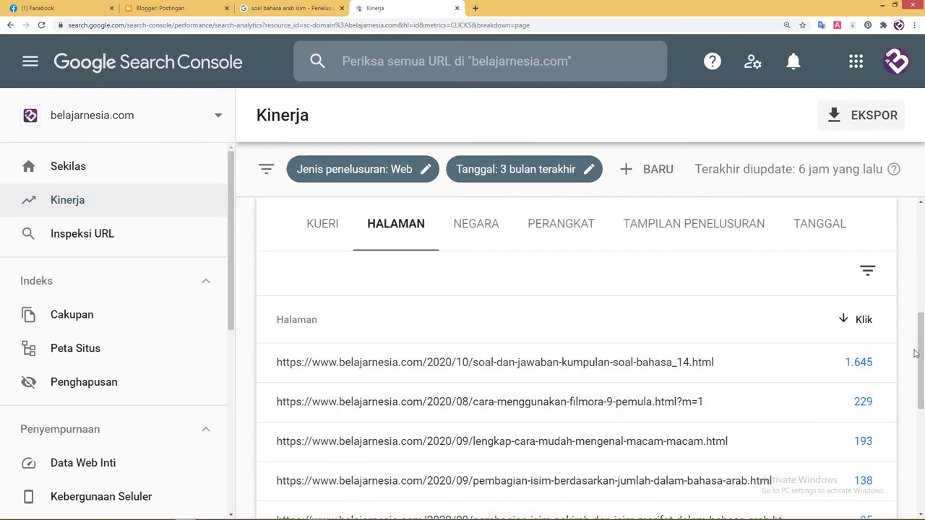
scroll(811, 350, down, 1)
Add the Posisi rata-rata metric to the report alongside Total klik and return to the Halaman table
drag(915, 376, 922, 266)
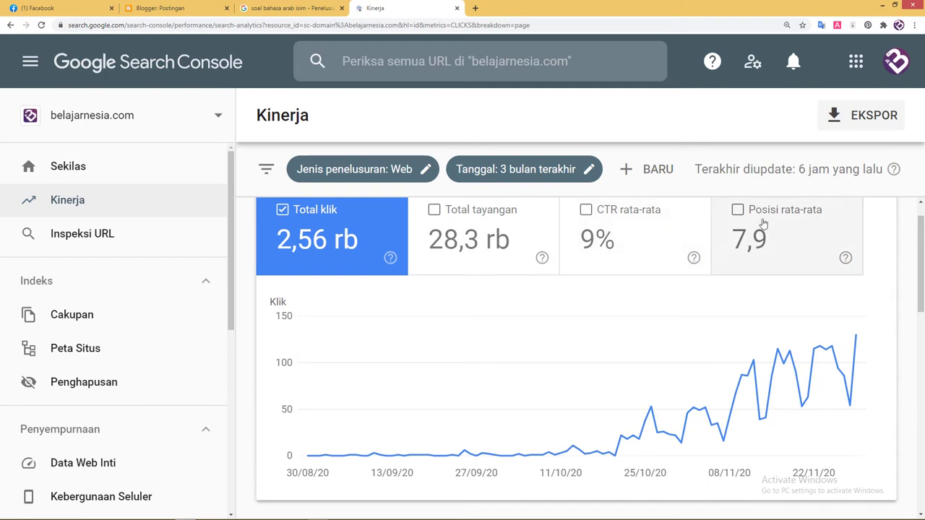
click(738, 211)
drag(911, 274, 911, 387)
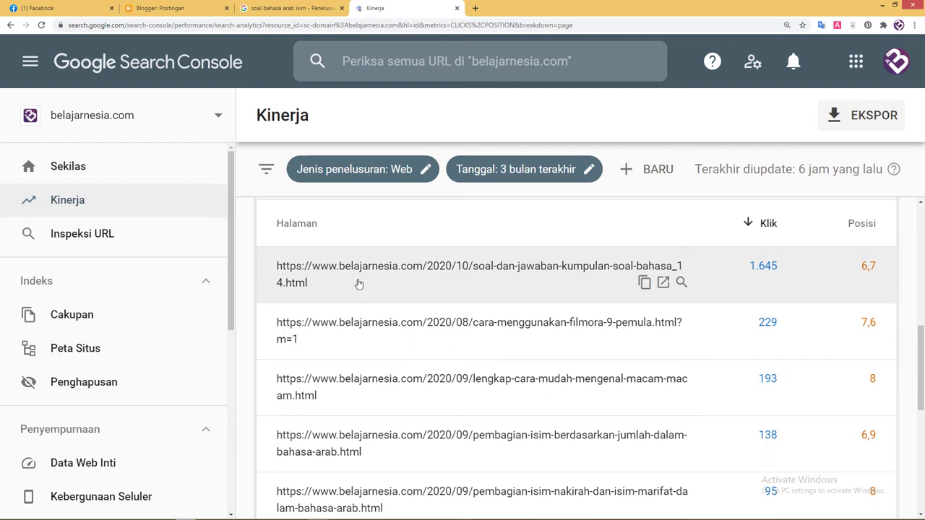
Sort the Halaman table by Posisi
drag(921, 366, 921, 377)
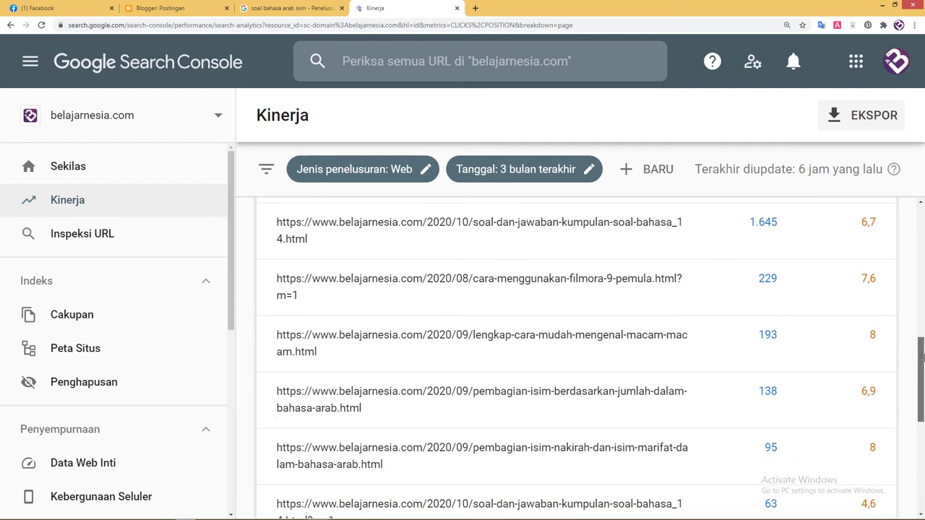
scroll(723, 323, up, 1)
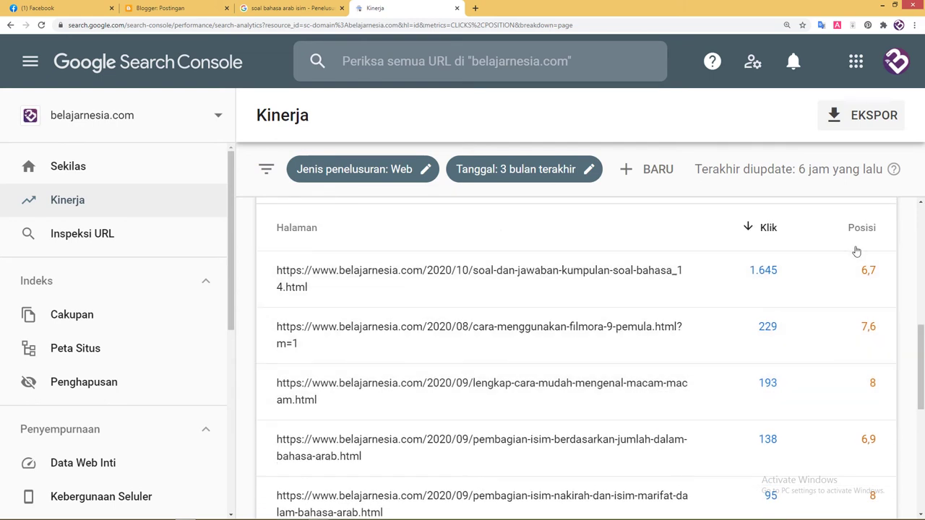
click(865, 239)
click(867, 230)
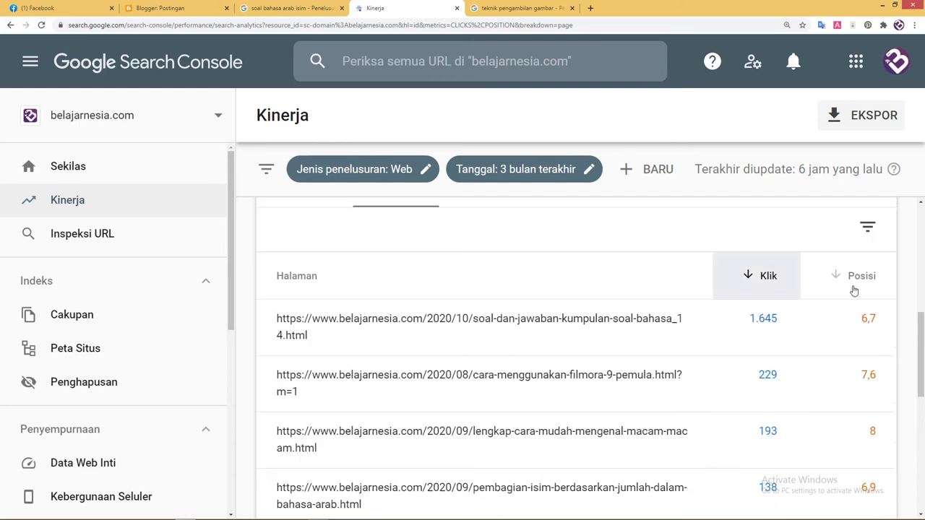
Compare the clicks and average positions of the most-clicked pages in the Halaman table
mouse_move(921, 332)
mouse_down()
mouse_move(922, 352)
mouse_move(921, 341)
mouse_up()
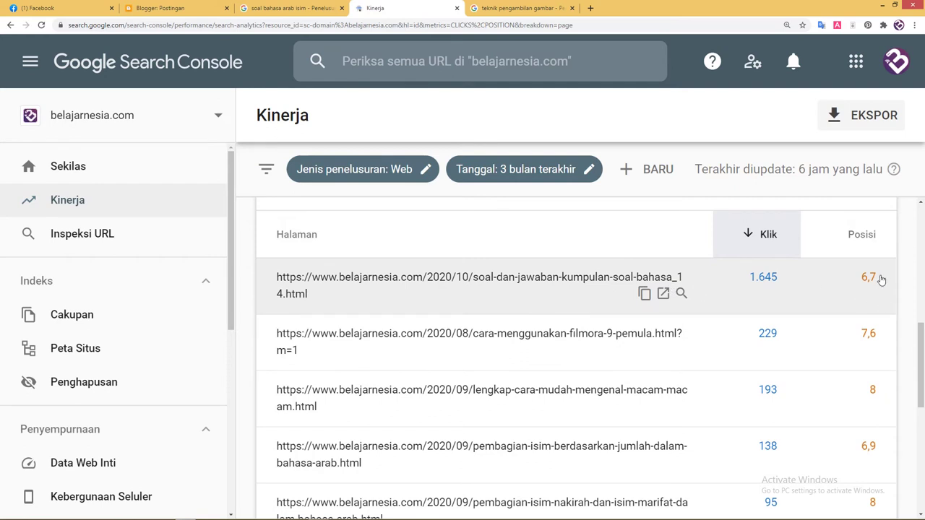
scroll(650, 325, down, 1)
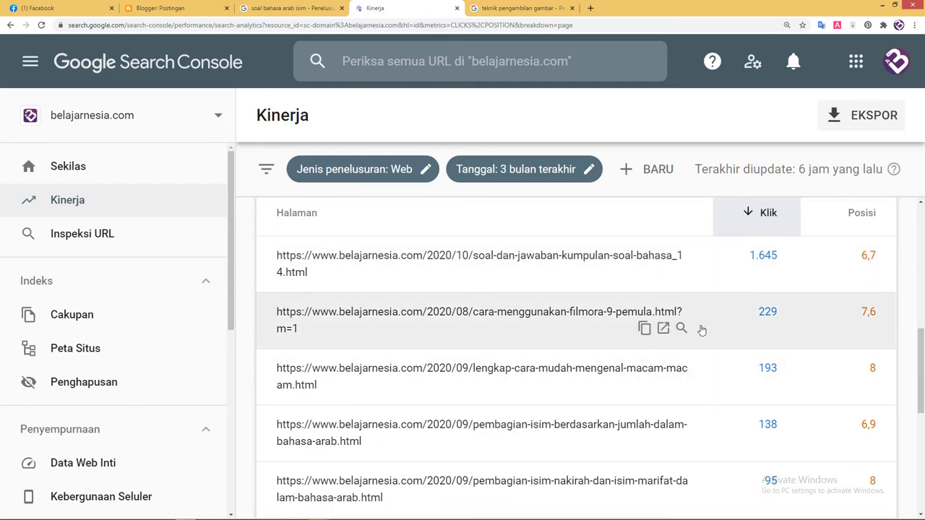
scroll(783, 245, down, 2)
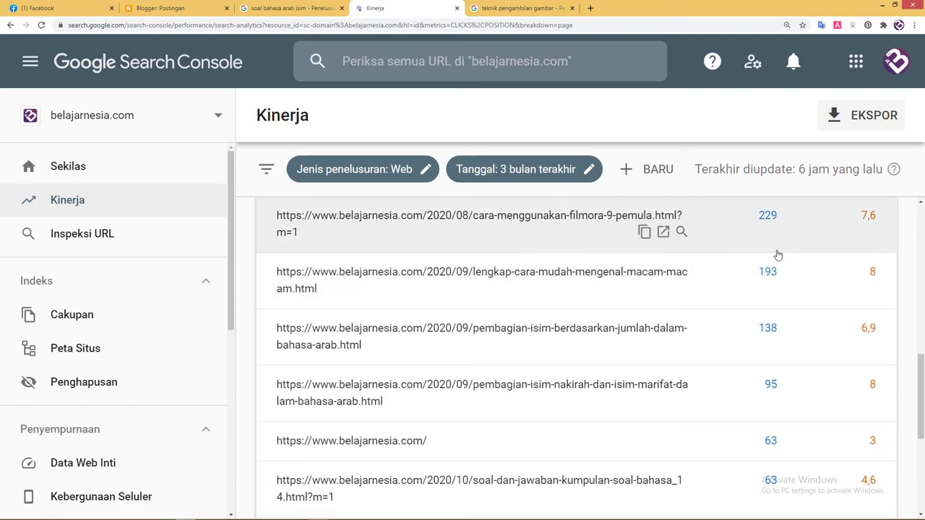
scroll(773, 260, up, 3)
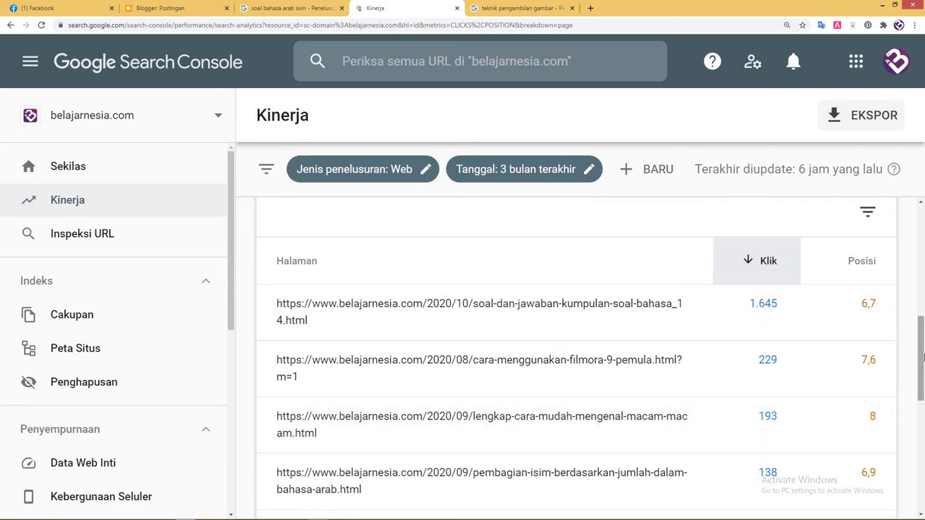
scroll(917, 349, down, 1)
scroll(917, 349, up, 1)
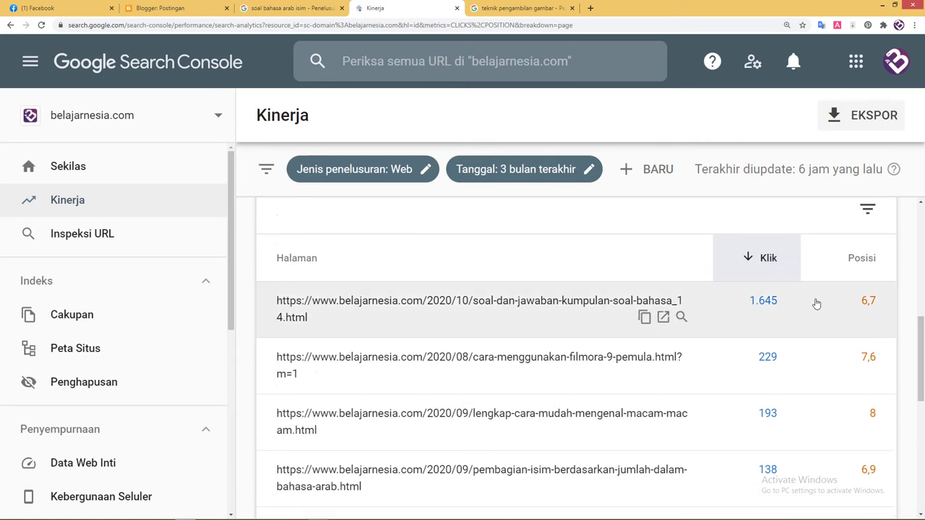
Sort the Halaman table by Klik in ascending order and review the least-clicked pages down to the table's end
click(772, 264)
double_click(769, 261)
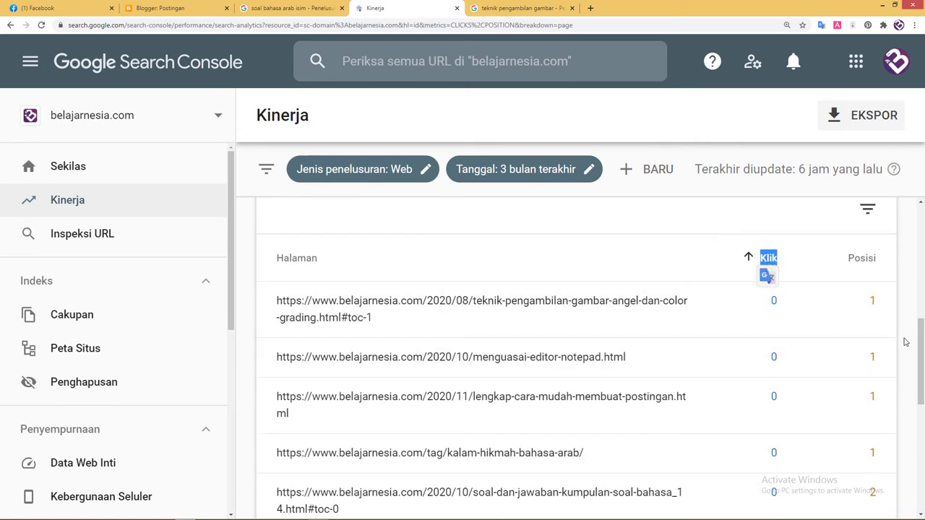
drag(922, 355, 921, 392)
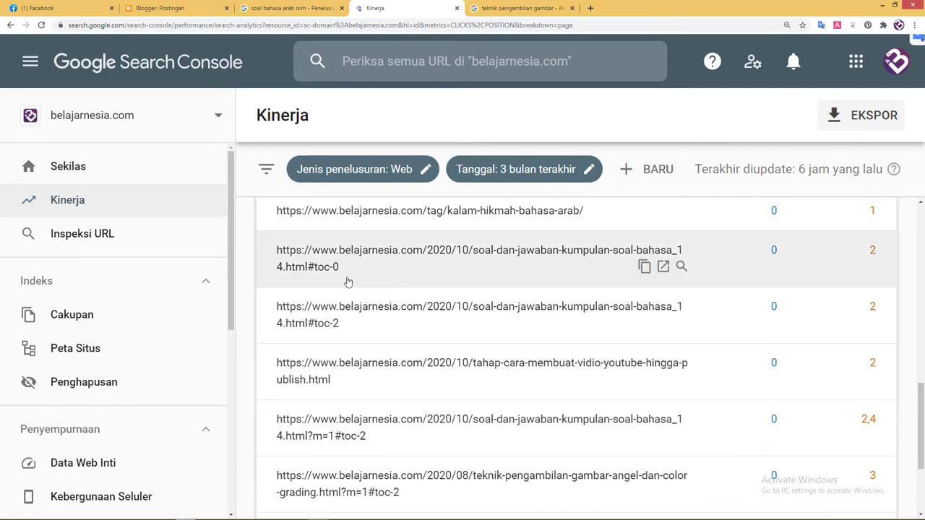
scroll(330, 275, up, 1)
scroll(331, 274, down, 1)
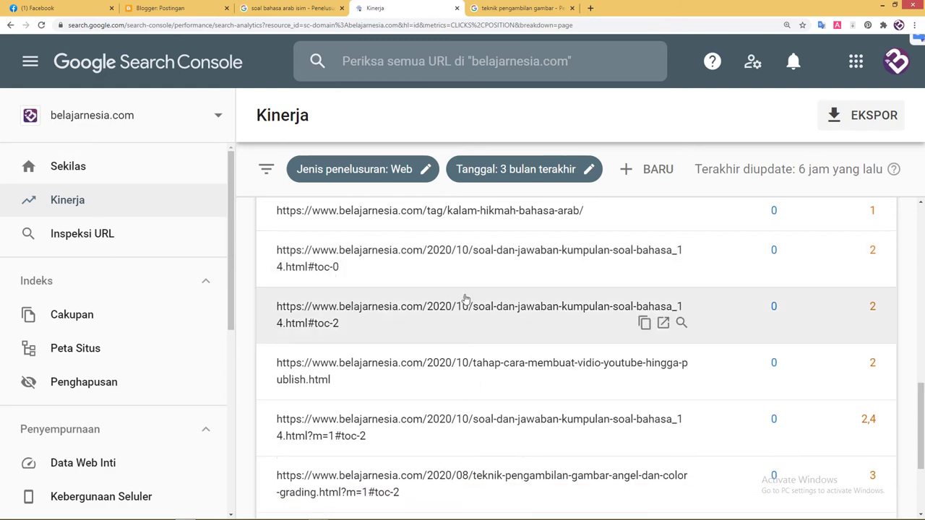
scroll(746, 333, down, 3)
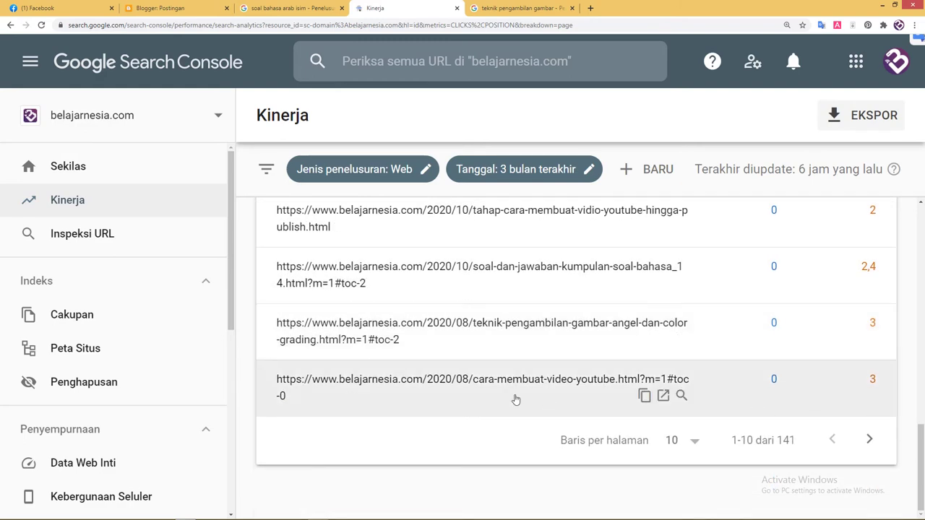
Sort the Halaman table by Posisi in descending order and examine the worst-ranked pages and their clicks
scroll(513, 381, up, 4)
scroll(512, 381, up, 2)
click(871, 249)
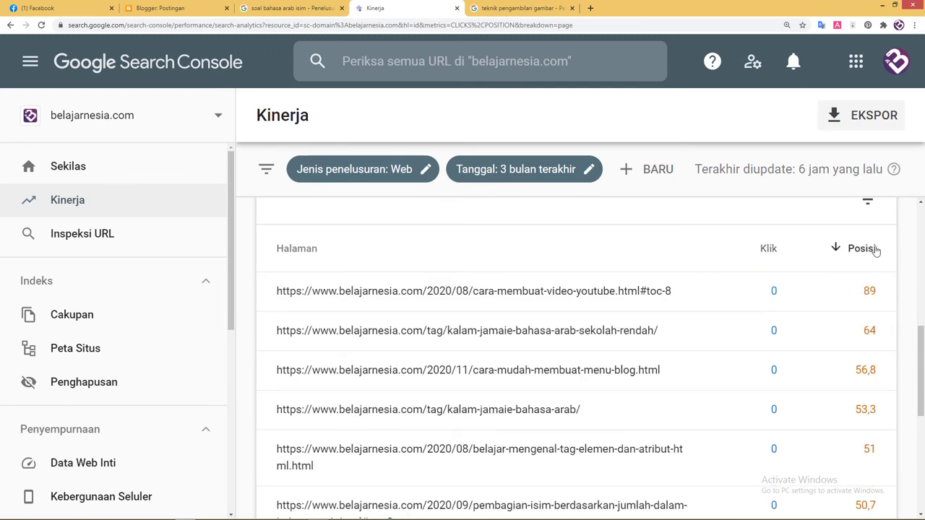
scroll(882, 338, down, 1)
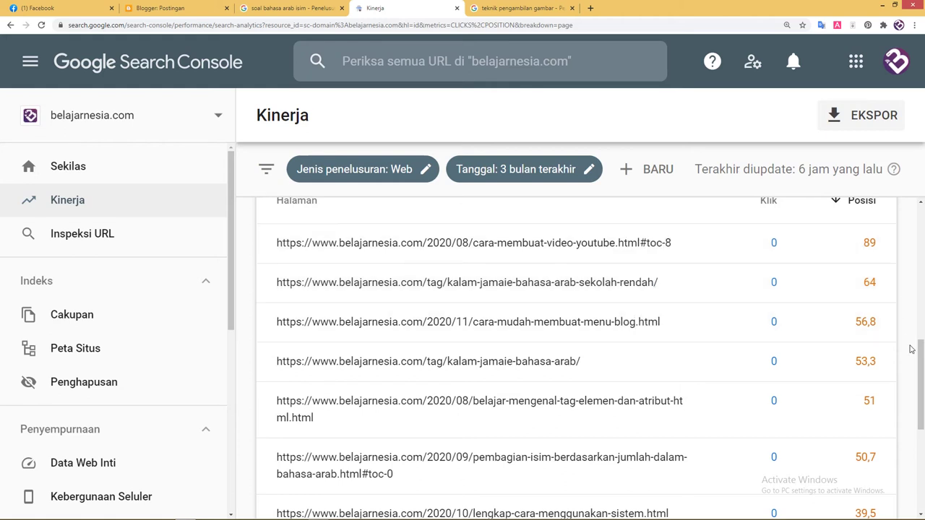
drag(922, 367, 923, 369)
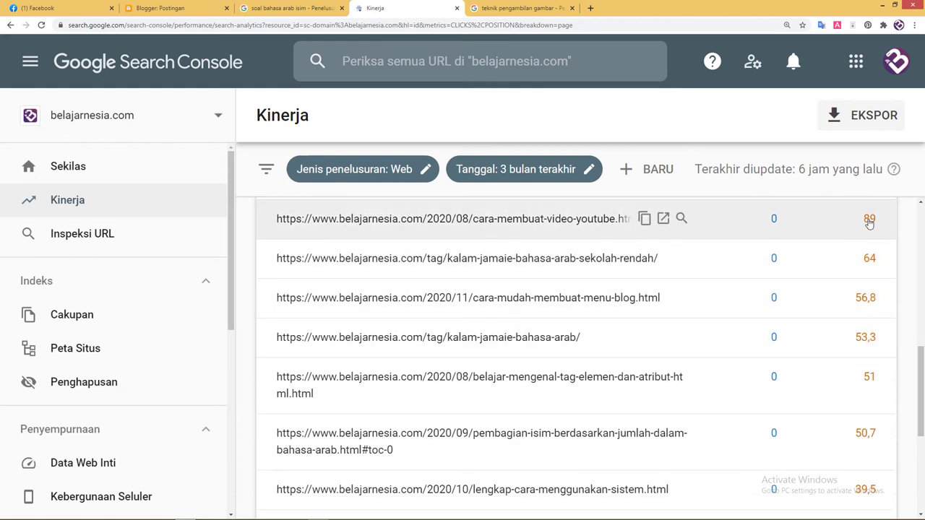
scroll(869, 228, up, 1)
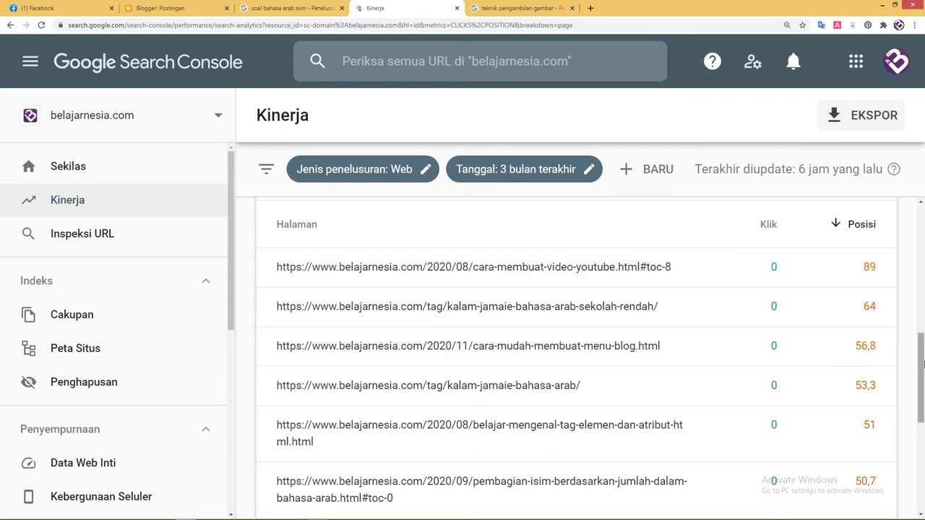
scroll(921, 365, down, 1)
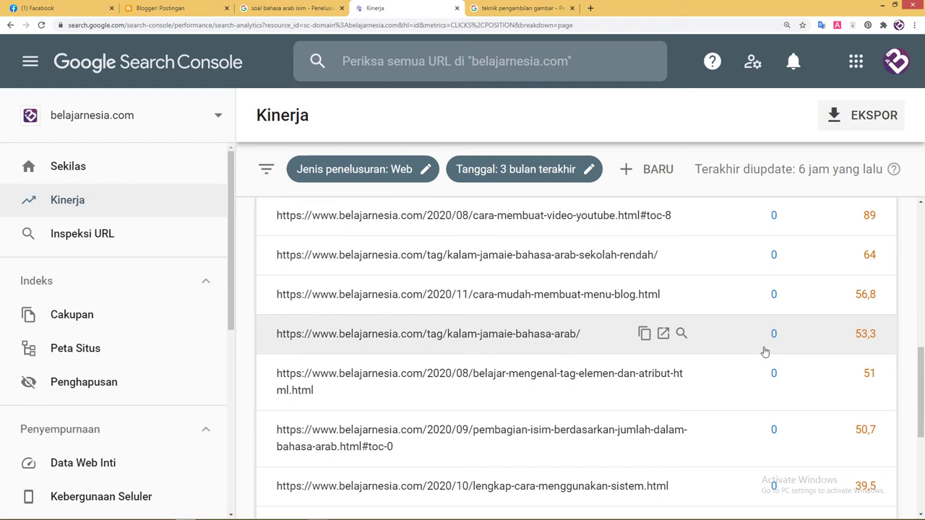
scroll(923, 414, down, 2)
scroll(922, 414, up, 3)
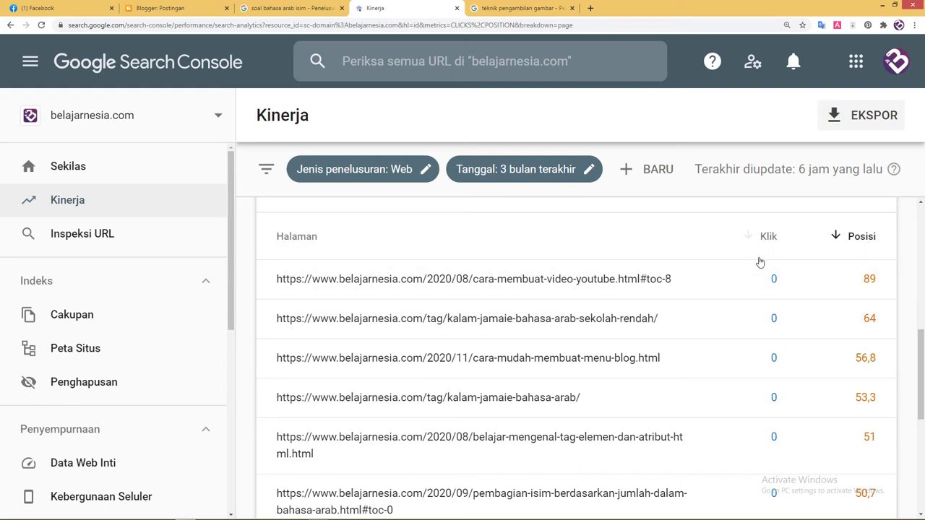
Switch the table to the Negara breakdown and look over the clicks and average position per country
scroll(922, 306, up, 3)
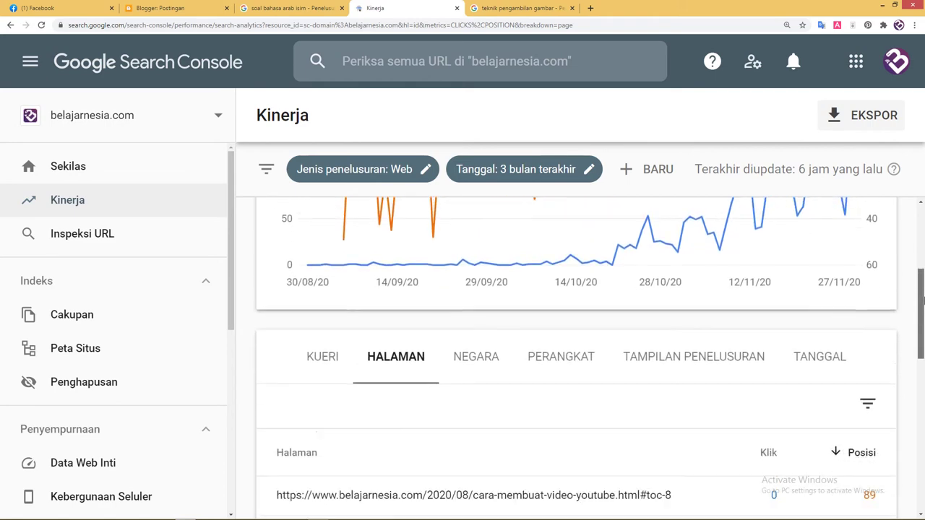
click(494, 338)
scroll(566, 324, down, 3)
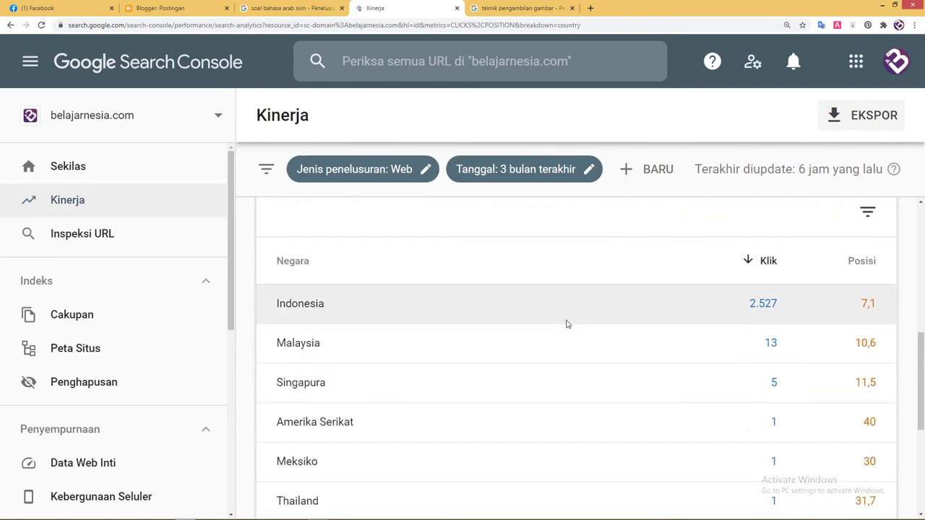
scroll(584, 312, up, 1)
scroll(727, 266, down, 1)
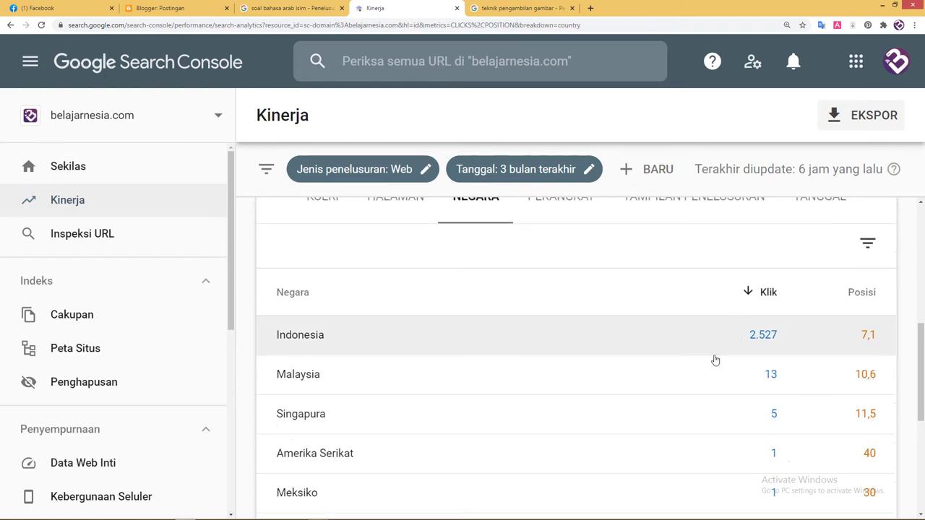
scroll(770, 381, down, 2)
scroll(496, 342, up, 5)
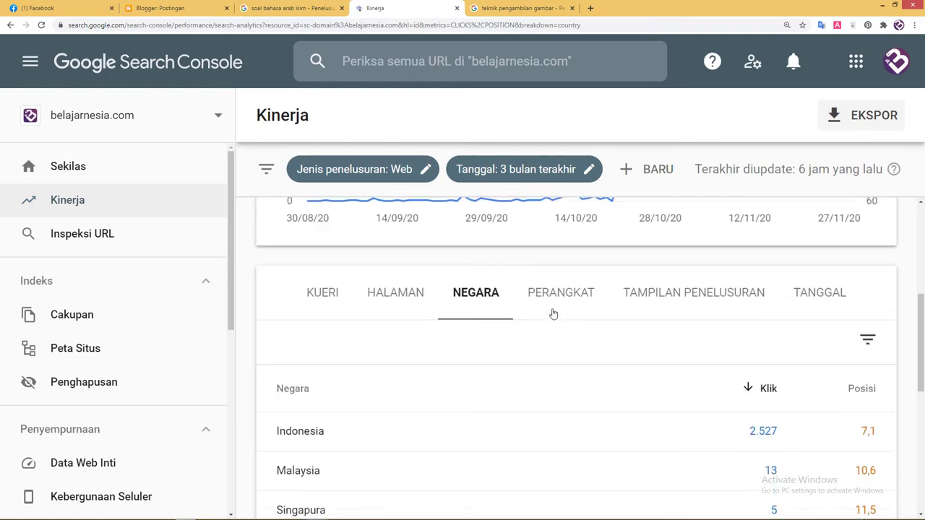
Switch the performance table to the Perangkat breakdown and compare clicks and average position for each device type
scroll(571, 365, down, 2)
click(564, 342)
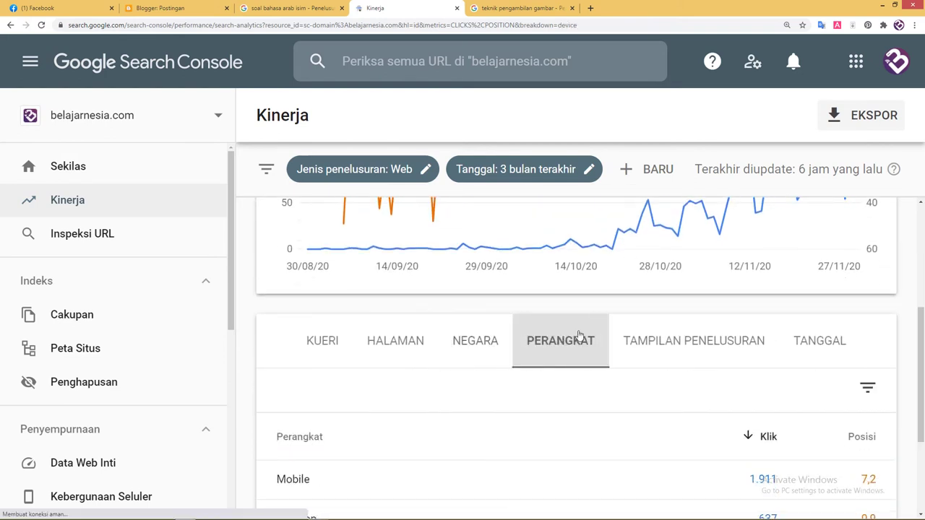
scroll(595, 329, down, 2)
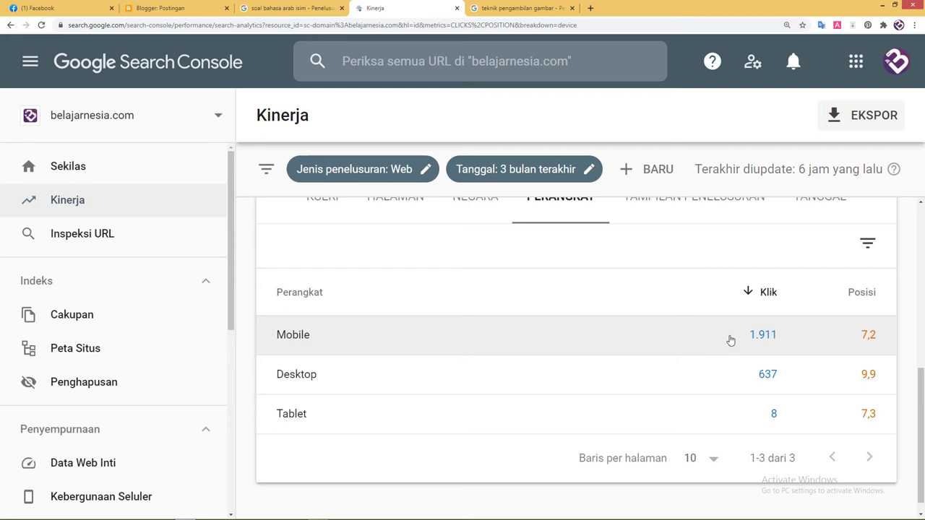
drag(922, 388, 923, 365)
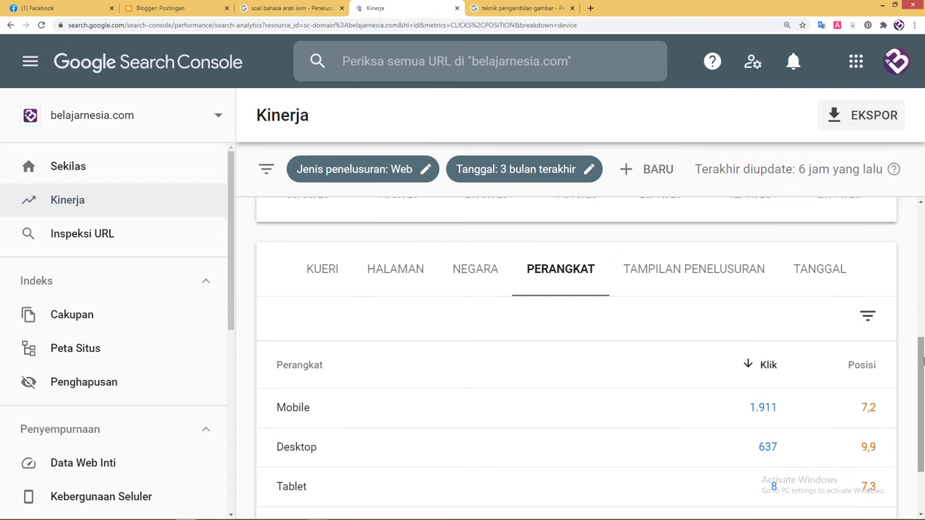
drag(923, 361, 923, 361)
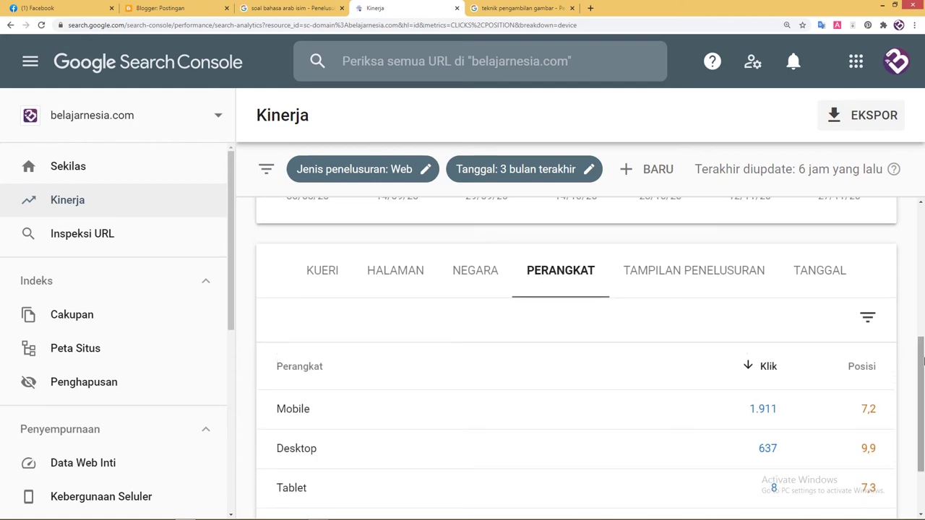
Switch the table to the Tampilan Penelusuran breakdown and review the clicks and positions per search appearance
click(747, 288)
scroll(778, 347, down, 2)
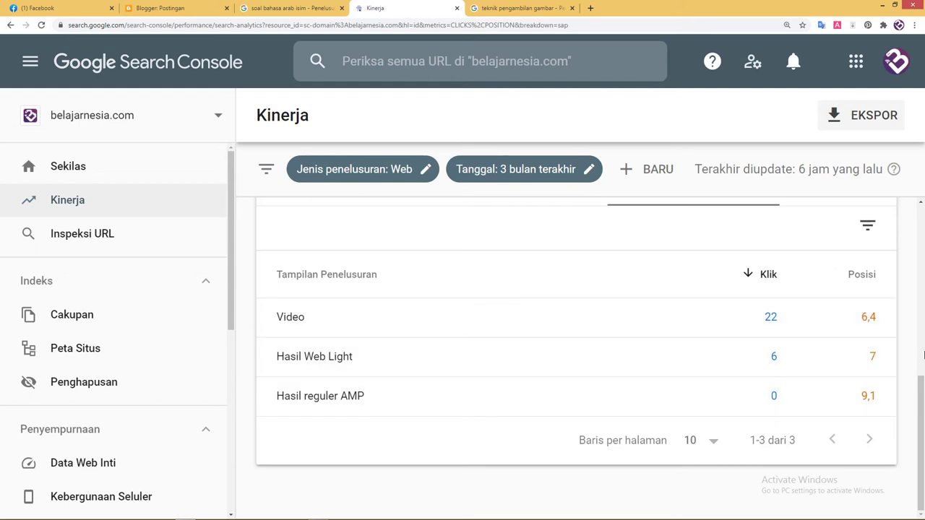
drag(923, 386, 923, 383)
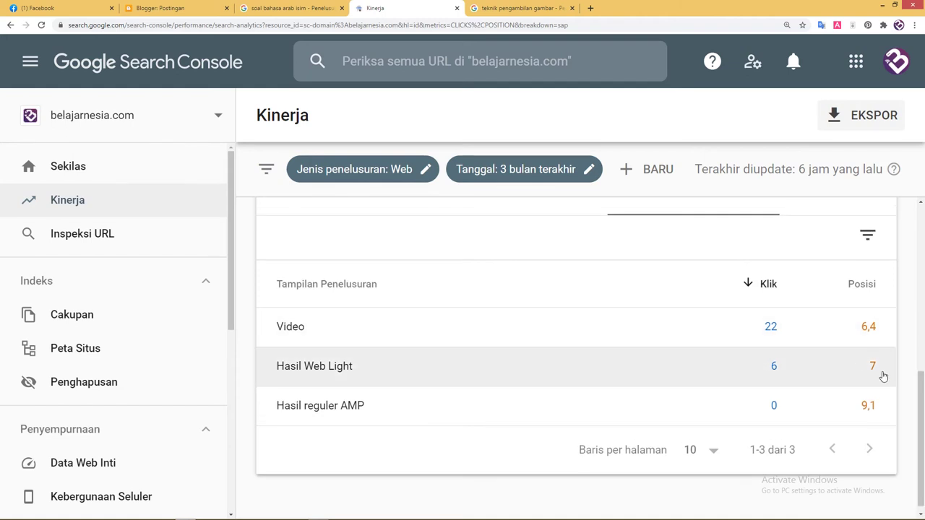
Add the CTR rata-rata metric to the report and check the click-through rates per search appearance
scroll(878, 372, up, 6)
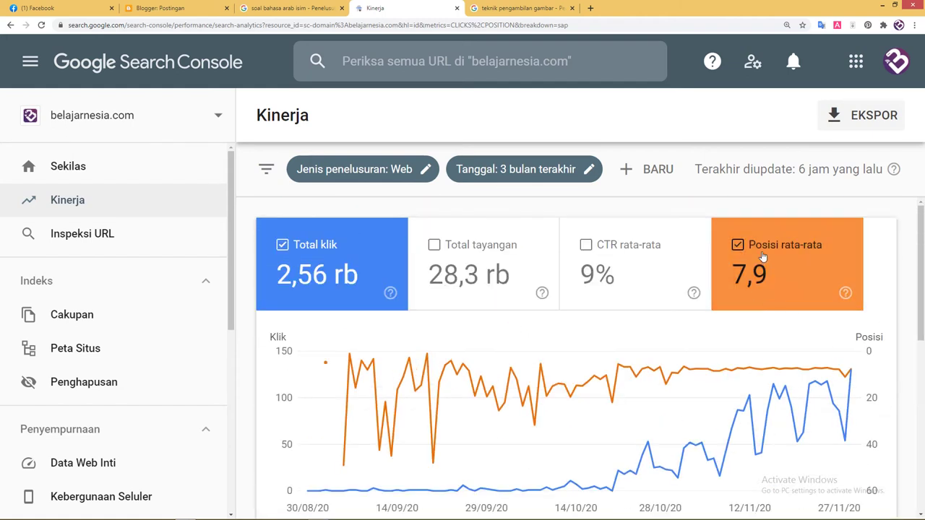
click(587, 246)
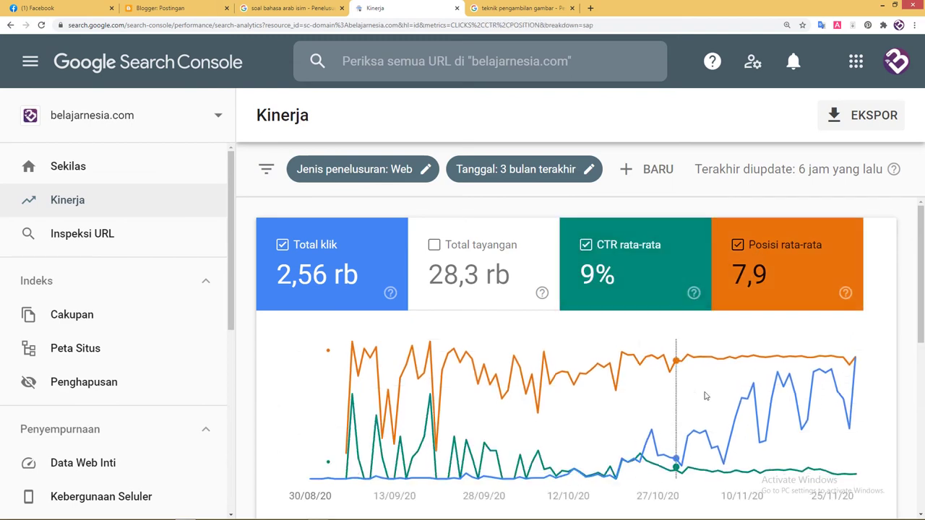
scroll(704, 393, down, 6)
scroll(788, 389, down, 2)
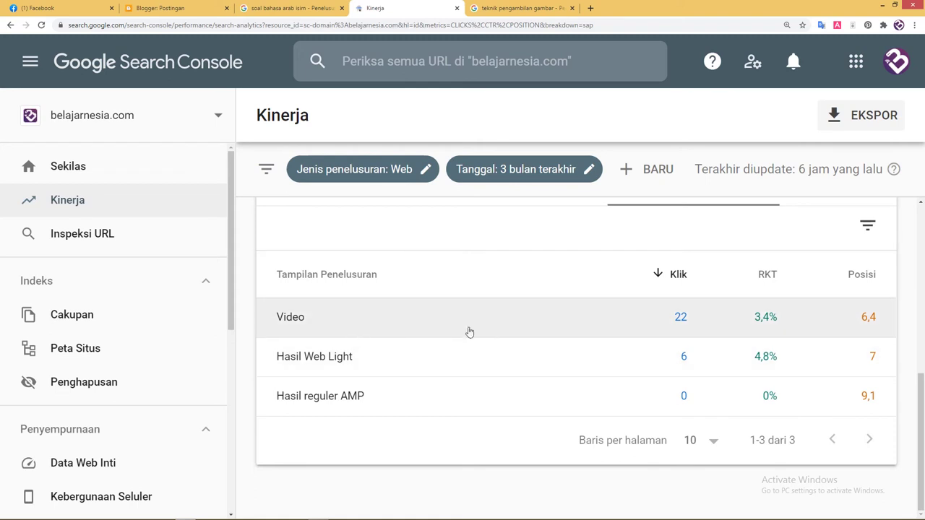
Switch the table to the Halaman breakdown and sort it by Klik in descending order
scroll(665, 330, up, 2)
click(365, 339)
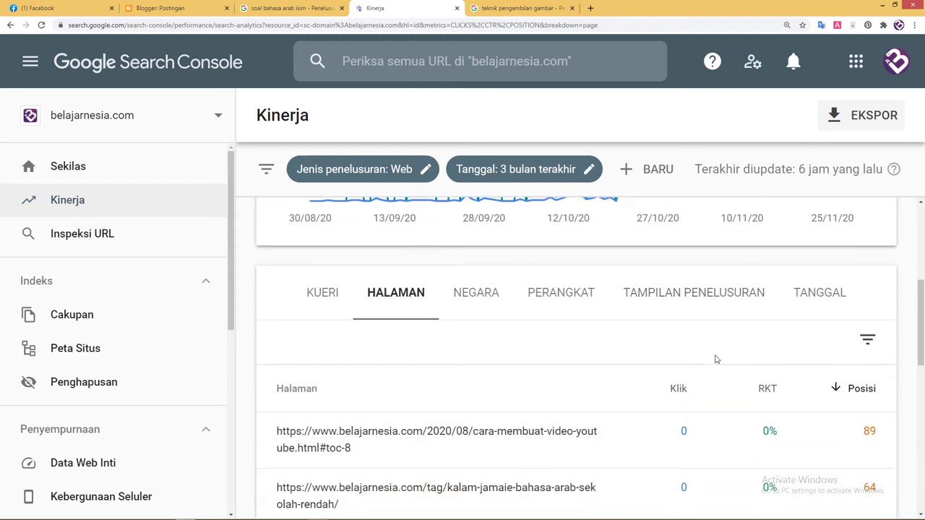
scroll(723, 361, down, 2)
click(694, 278)
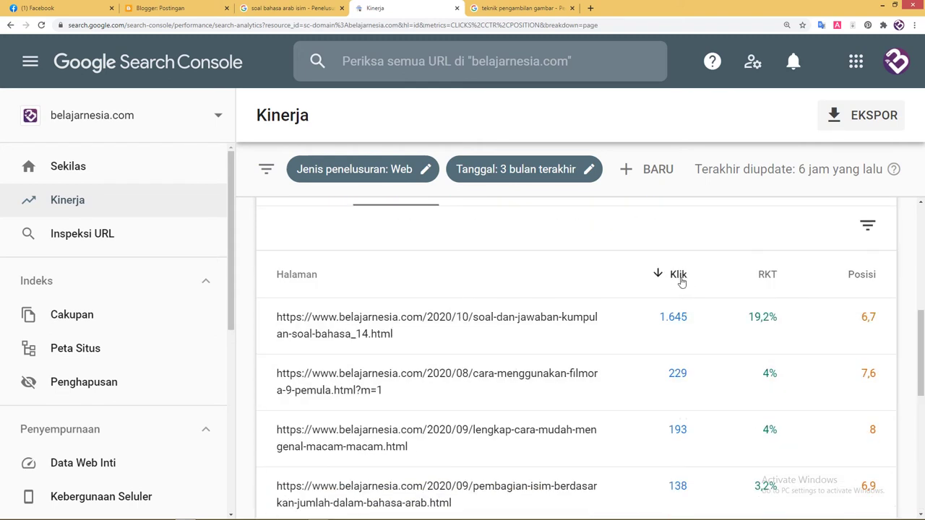
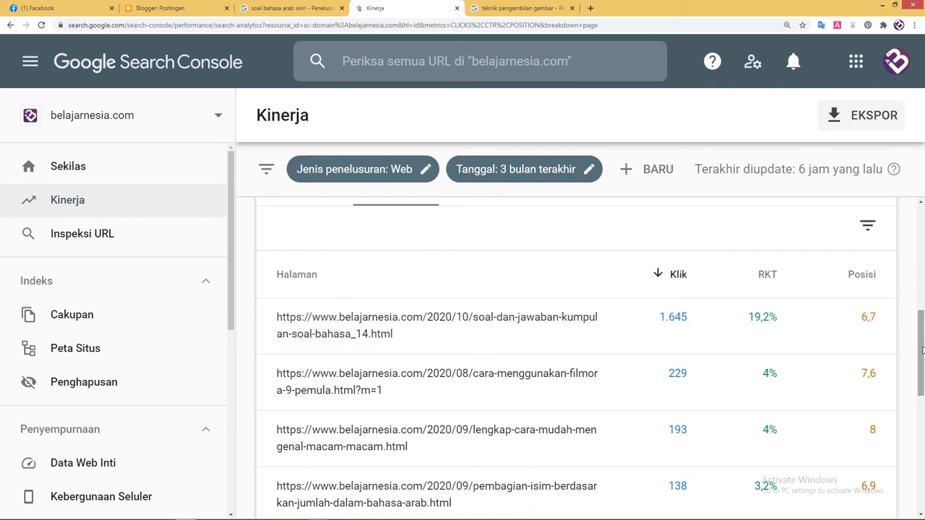
Compare the most-clicked pages' RKT values with the clicks, CTR and position curves in the Kinerja chart
drag(922, 350, 923, 342)
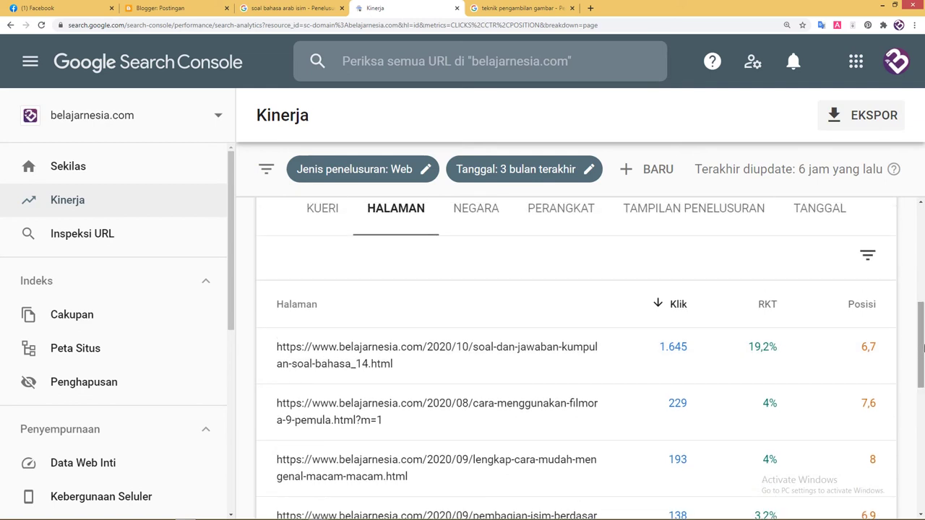
drag(923, 348, 923, 252)
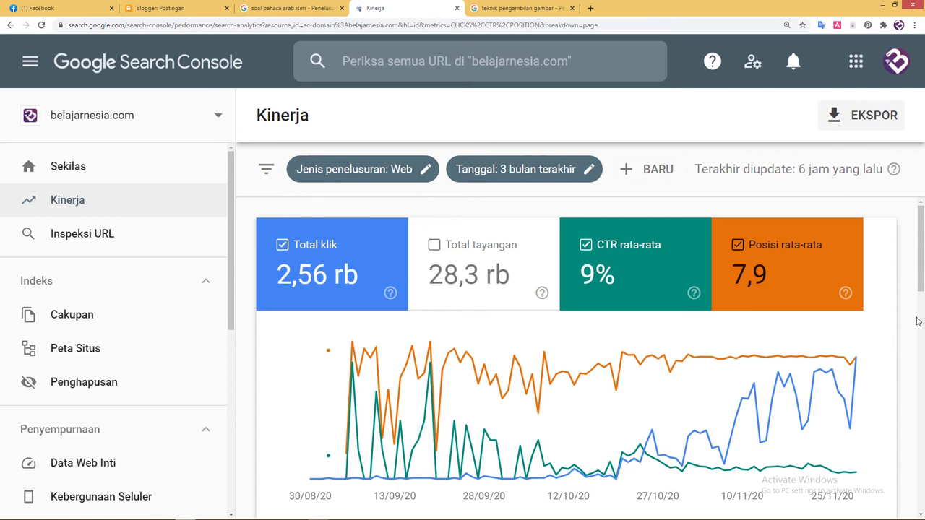
scroll(920, 304, down, 1)
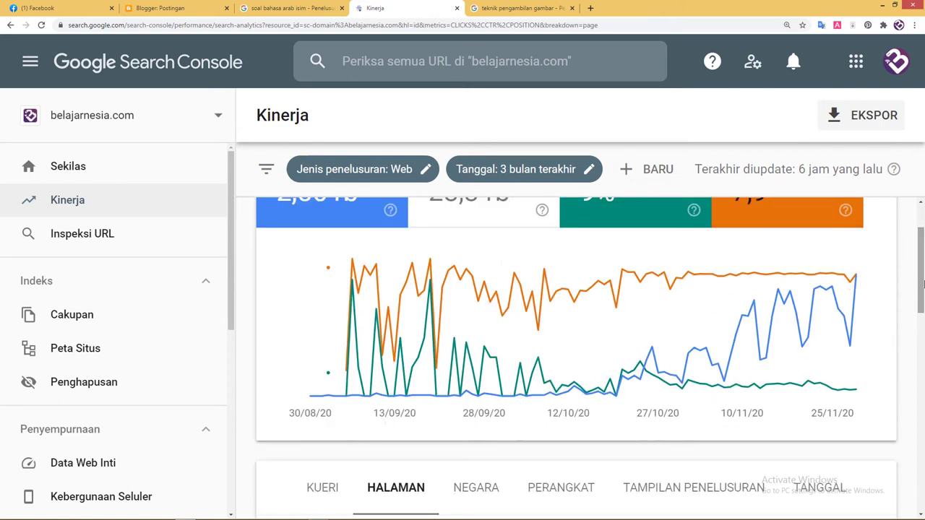
scroll(924, 322, up, 1)
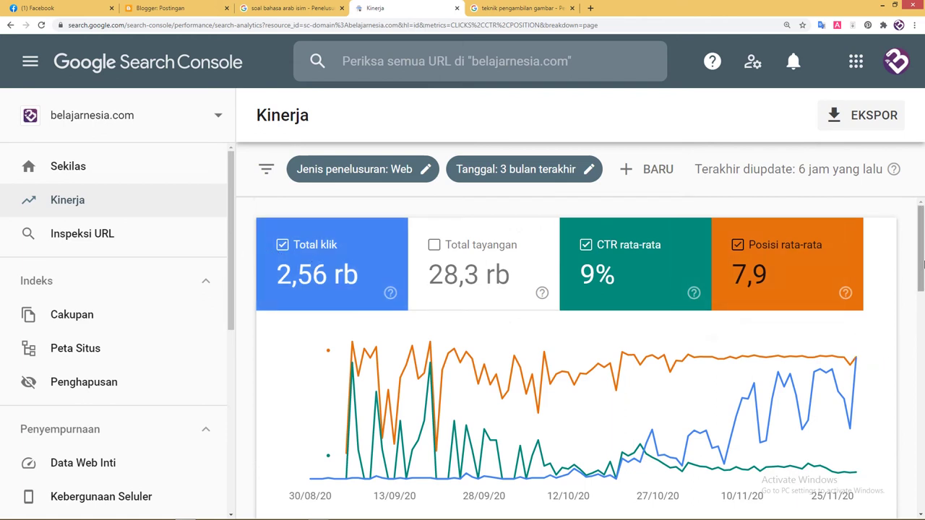
scroll(923, 263, down, 1)
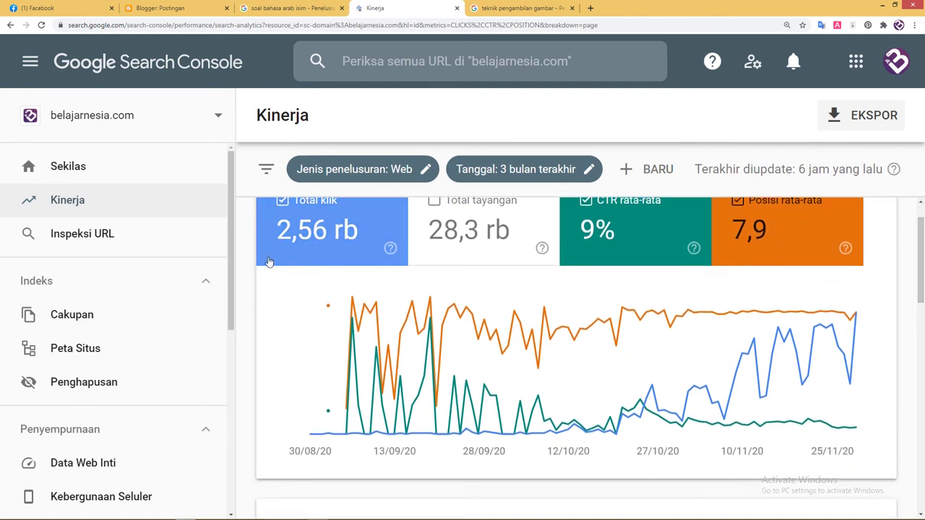
Dismiss the URL inspection search and reload the Kinerja report with its default metrics
click(95, 234)
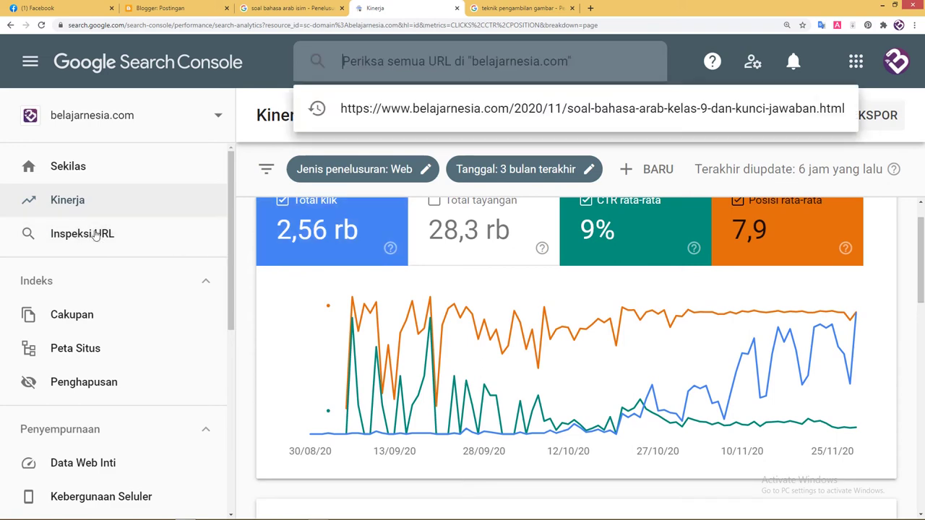
click(97, 203)
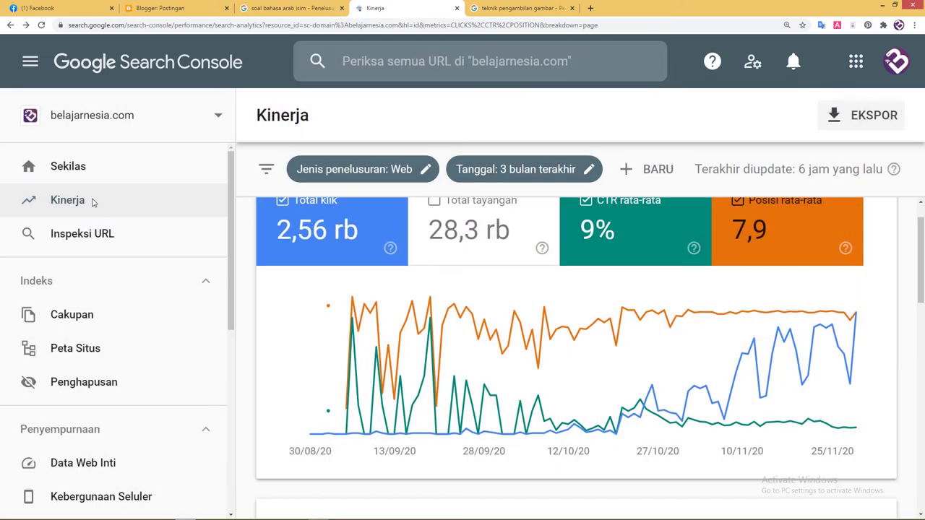
click(96, 201)
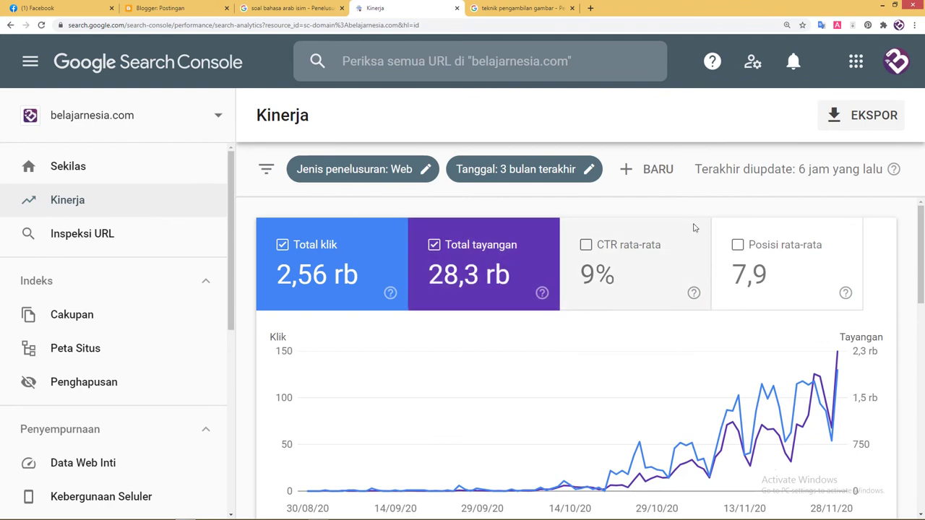
scroll(353, 258, down, 1)
click(110, 245)
click(98, 236)
click(99, 237)
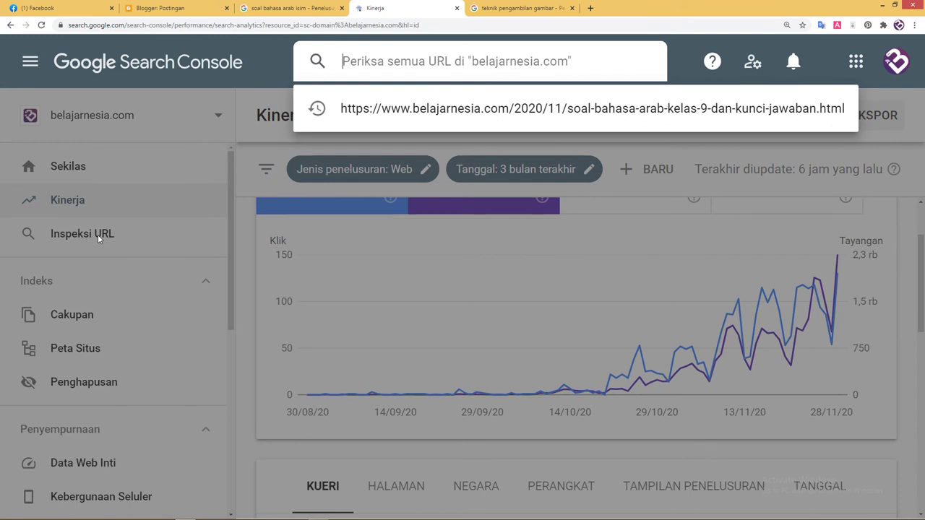
right_click(358, 64)
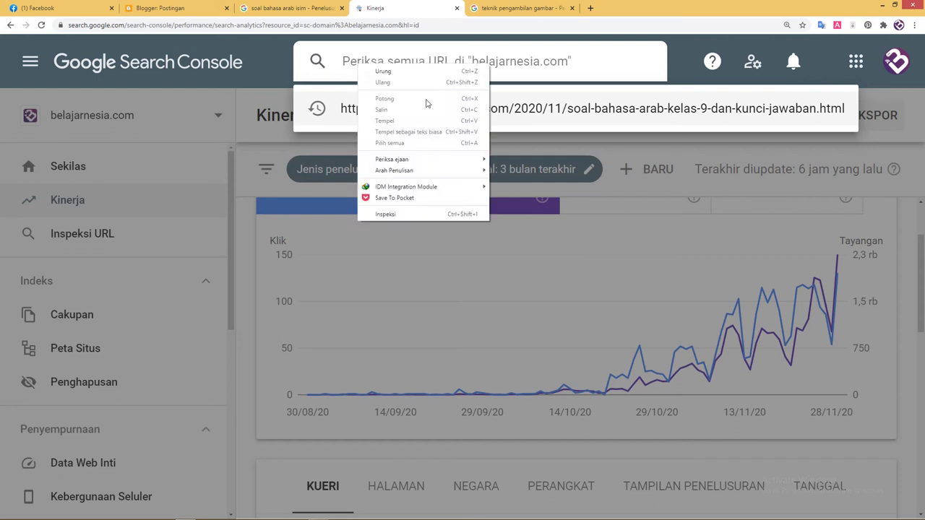
click(658, 108)
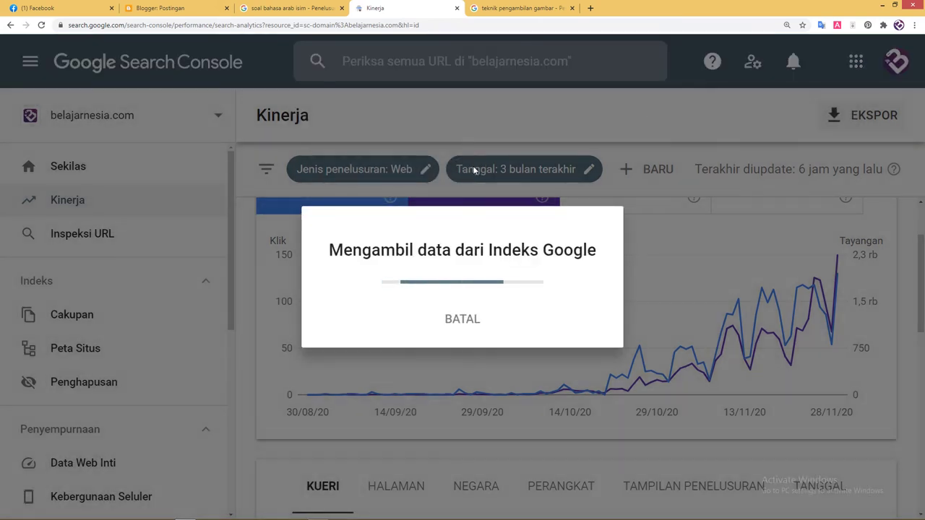
Look at the Kelas 9 post in Blogger's post list and return to the inspection in Google Search Console
click(173, 8)
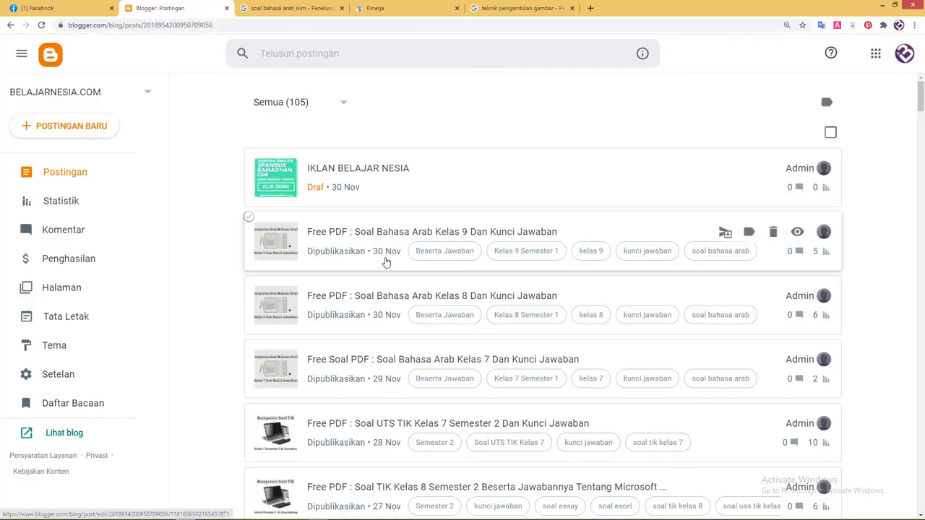
click(293, 8)
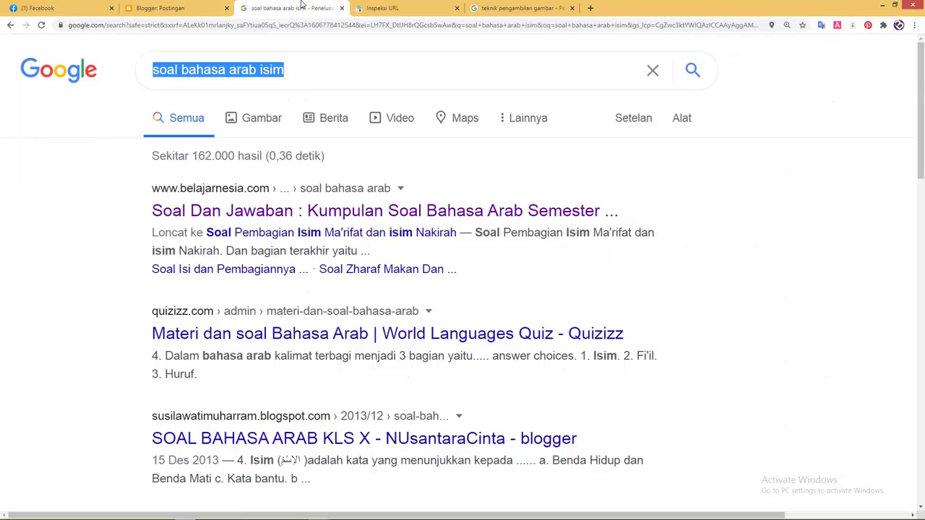
click(431, 7)
Review the page's inspection result, including the Cakupan crawl and indexing details, down to the Penyempurnaan section
scroll(747, 295, down, 2)
scroll(708, 250, up, 2)
scroll(760, 254, down, 1)
scroll(762, 264, down, 5)
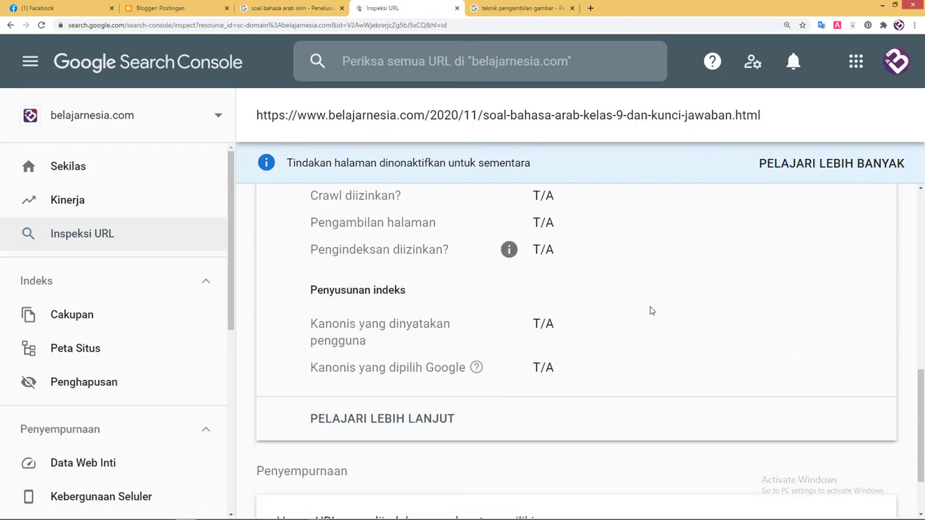
scroll(650, 310, down, 1)
scroll(652, 313, up, 6)
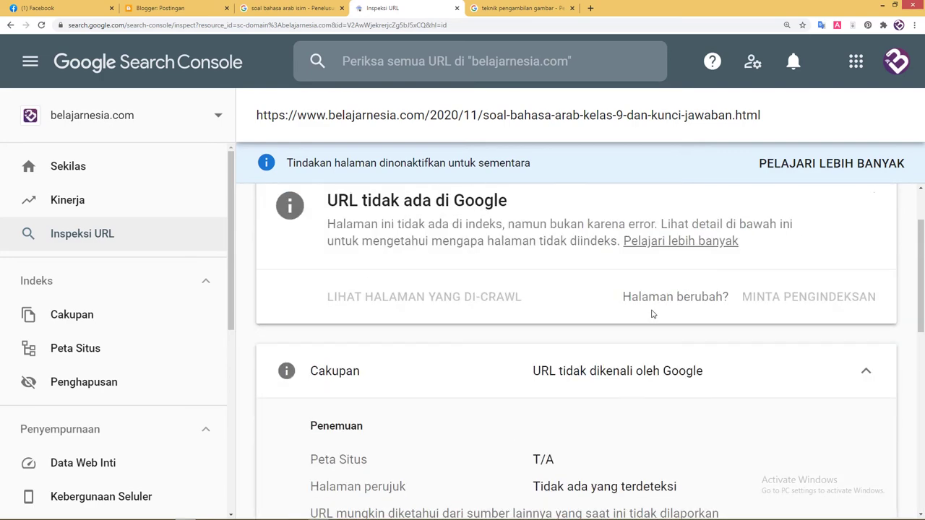
scroll(659, 316, up, 1)
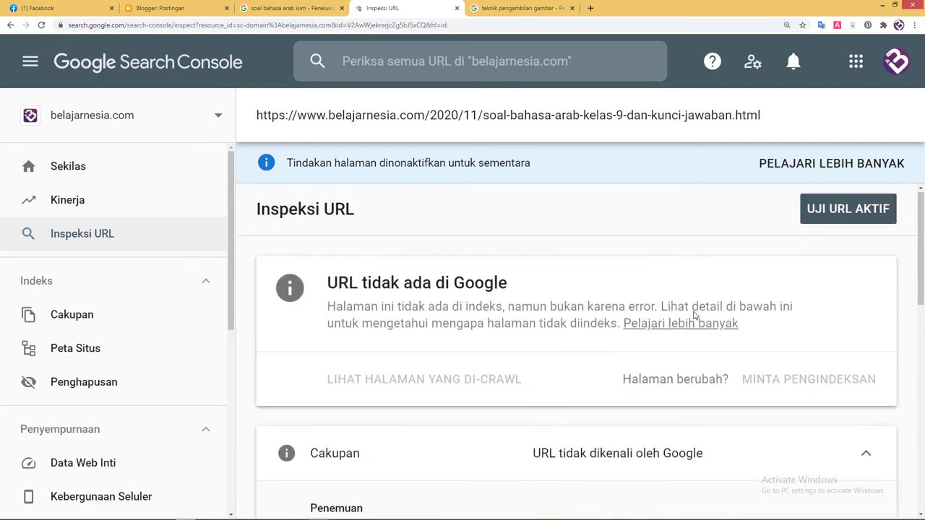
Run the live test on the inspected URL and review its Ketersediaan and Penyempurnaan results
click(875, 217)
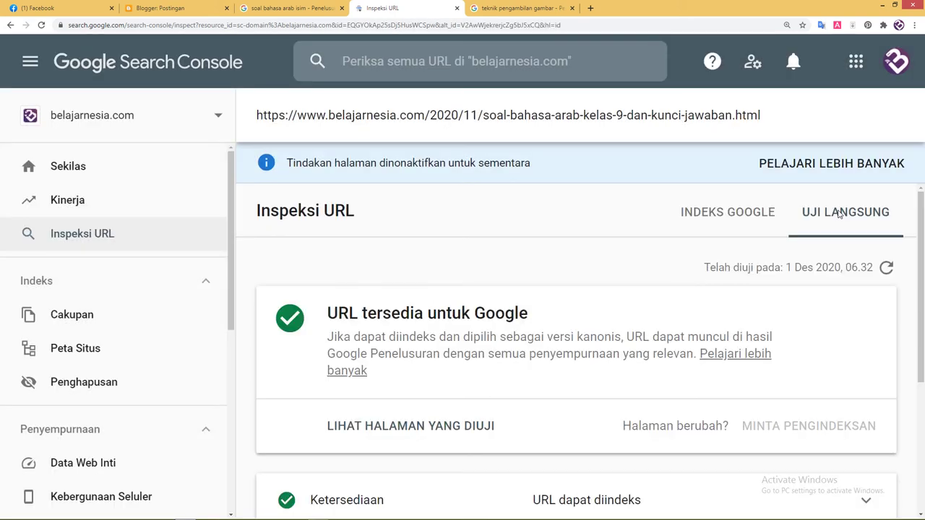
drag(919, 214, 919, 341)
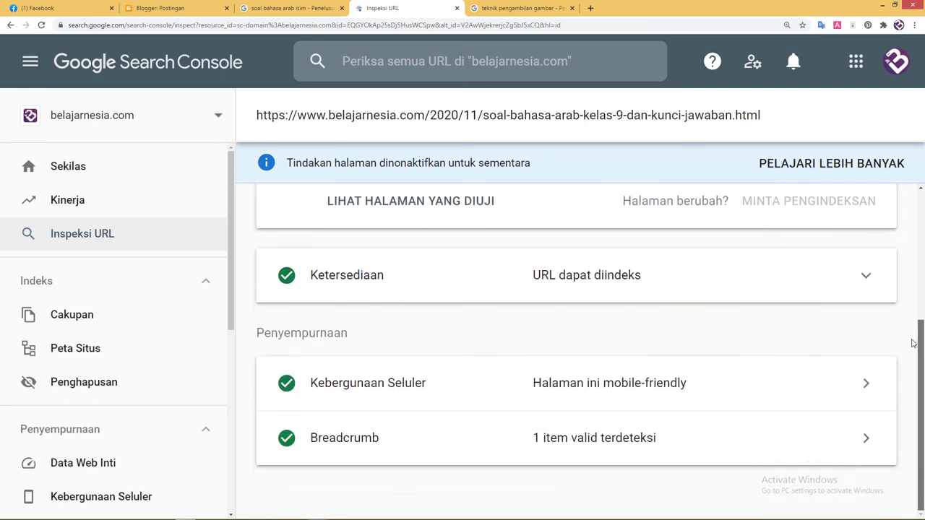
scroll(585, 329, up, 4)
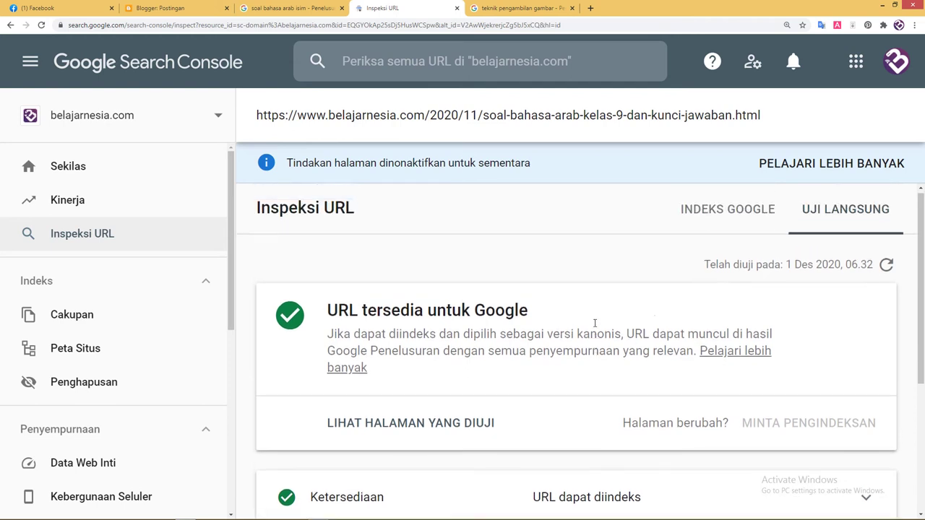
Return to the Indeks Google result and examine the page's index status and the Minta Pengindeksan option
click(709, 218)
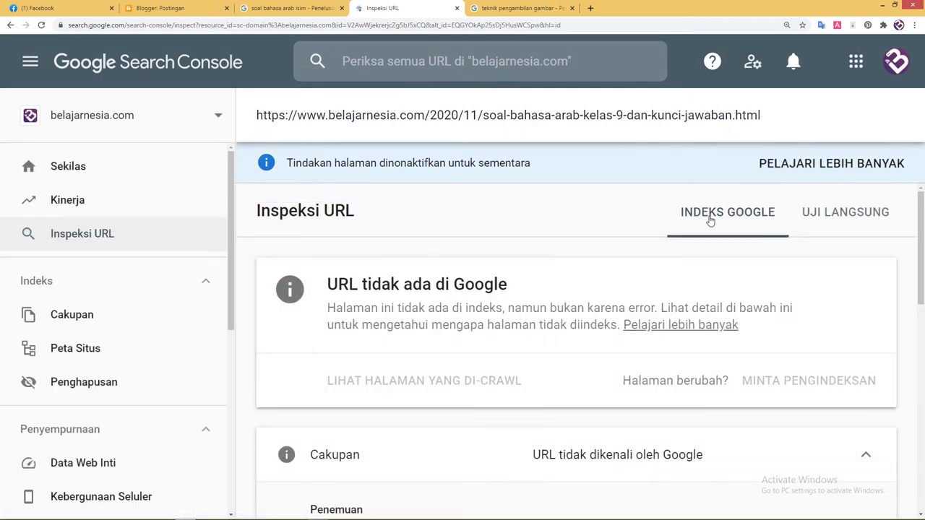
scroll(762, 281, down, 1)
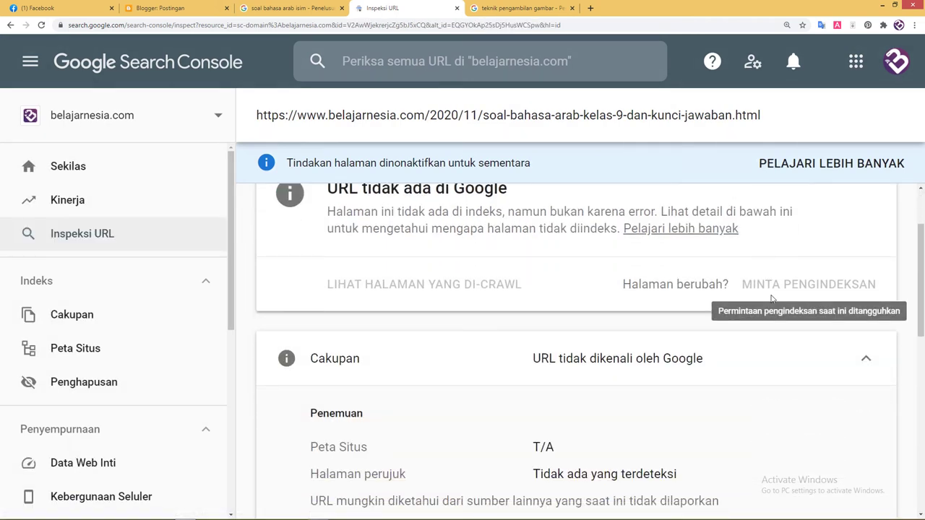
scroll(781, 294, up, 1)
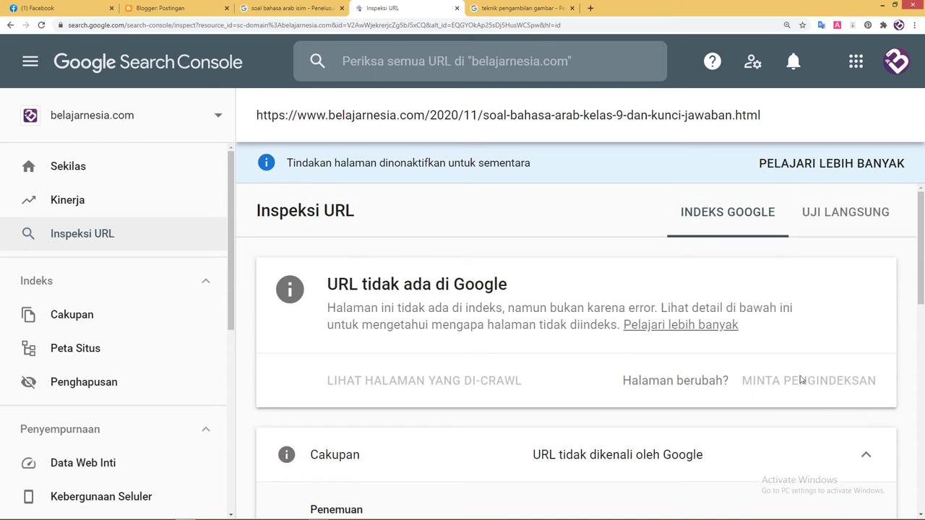
scroll(921, 304, down, 1)
drag(921, 303, 921, 280)
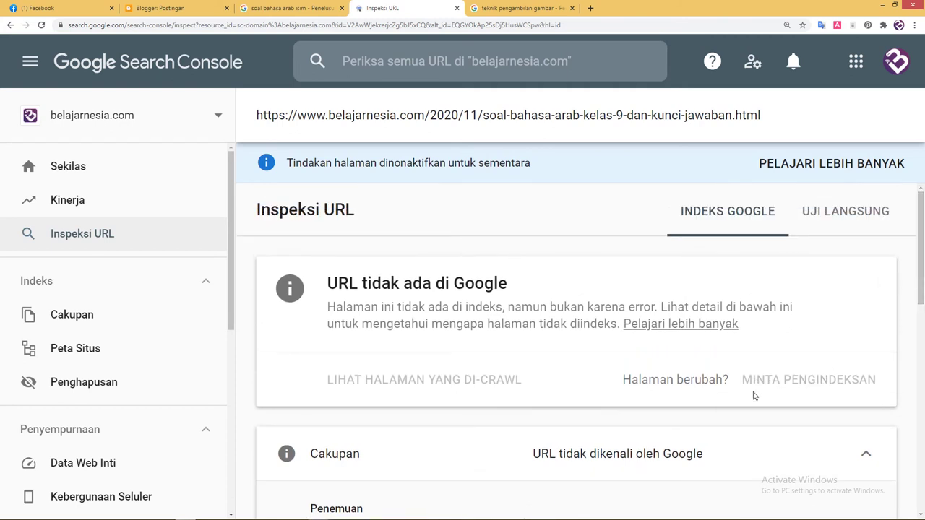
Review the page's Uji Langsung result and open the Cakupan report
click(846, 216)
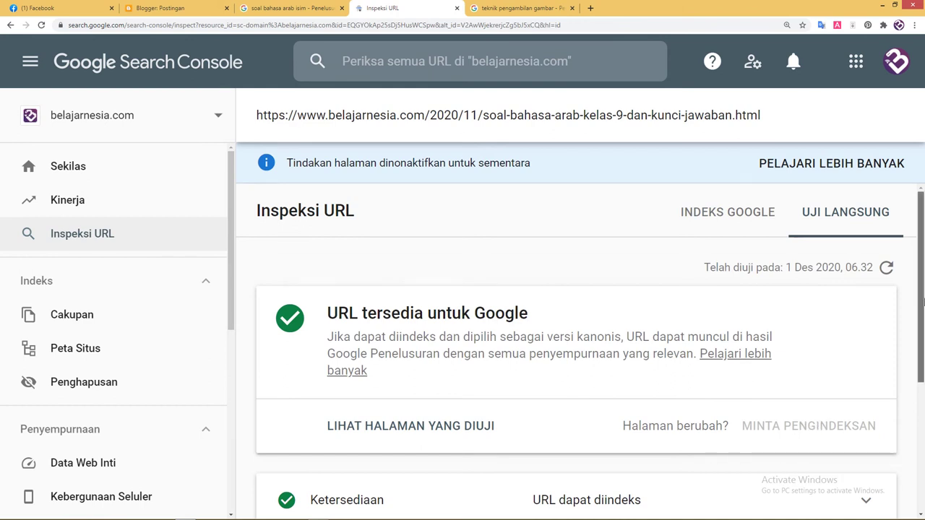
scroll(923, 302, down, 1)
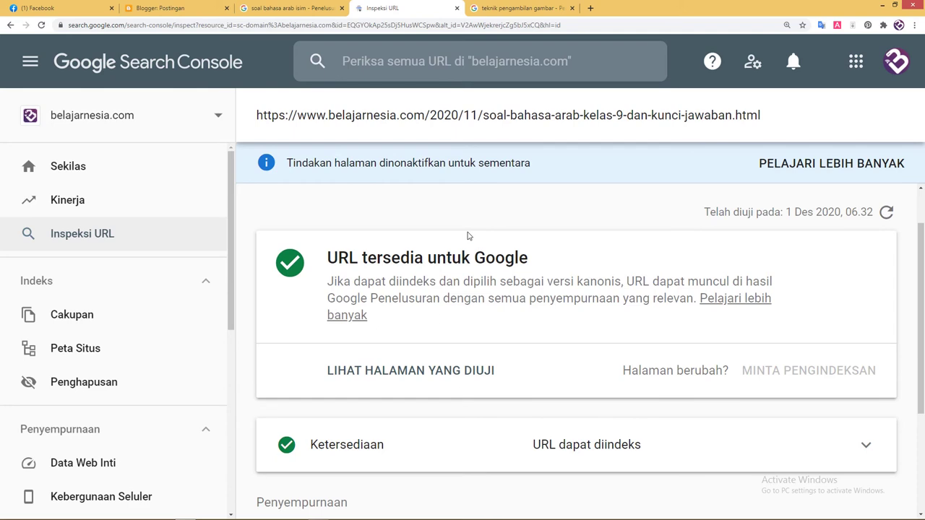
click(86, 311)
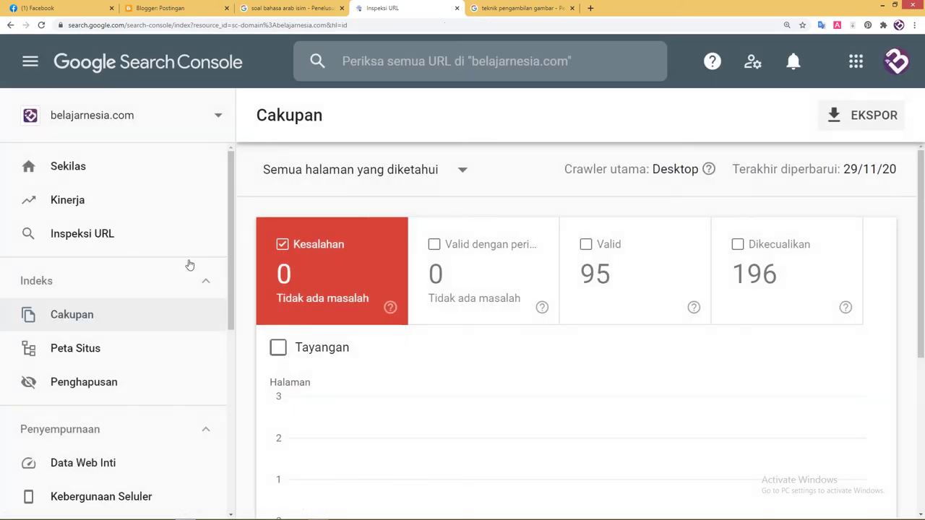
Include the Valid pages in the Cakupan chart and examine their indexing trend
drag(923, 229, 923, 260)
click(592, 189)
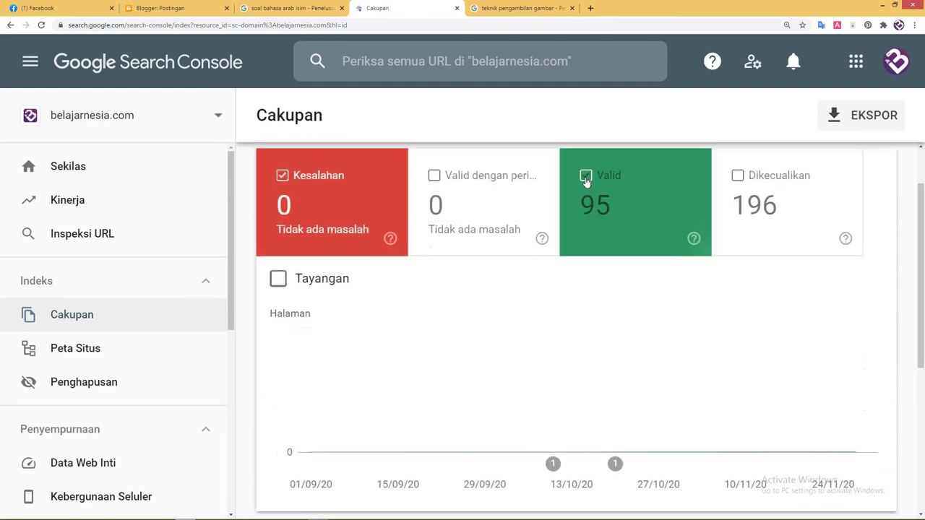
drag(923, 265, 923, 244)
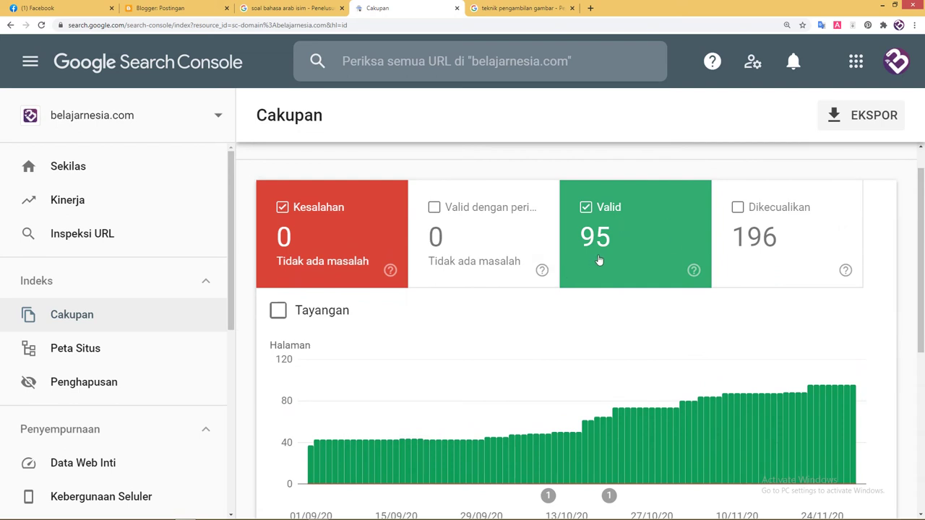
scroll(600, 259, up, 1)
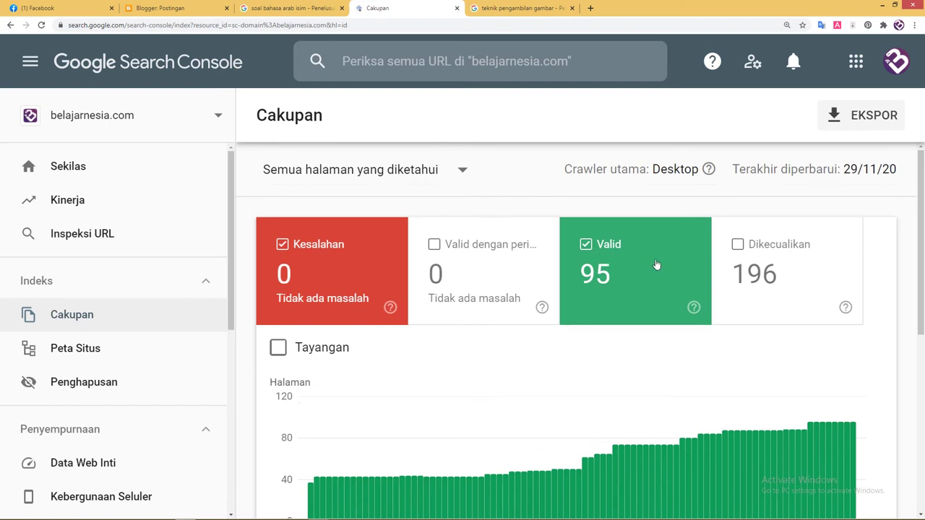
mouse_move(923, 224)
mouse_down()
mouse_move(923, 293)
mouse_move(923, 223)
mouse_up()
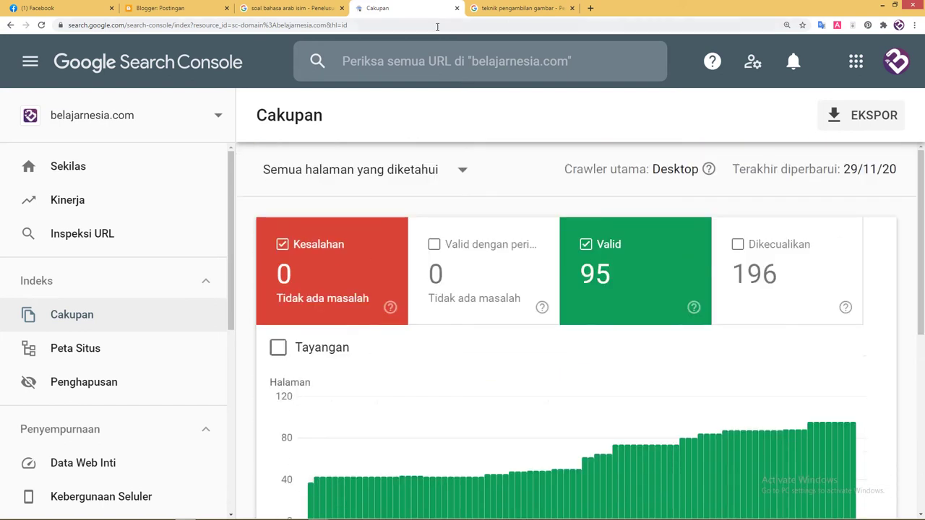
Check the post list in Blogger, return to Google Search Console and review the Cakupan chart down to the Detail table
click(184, 8)
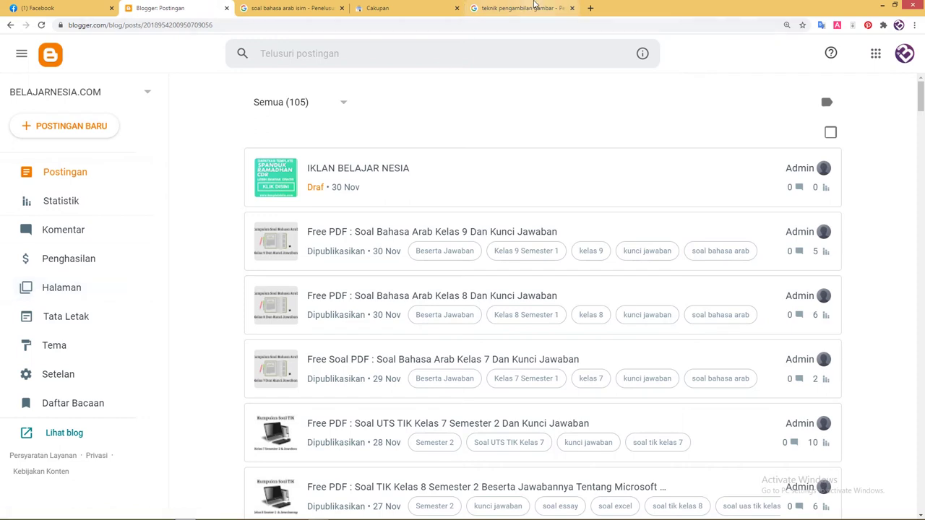
click(415, 6)
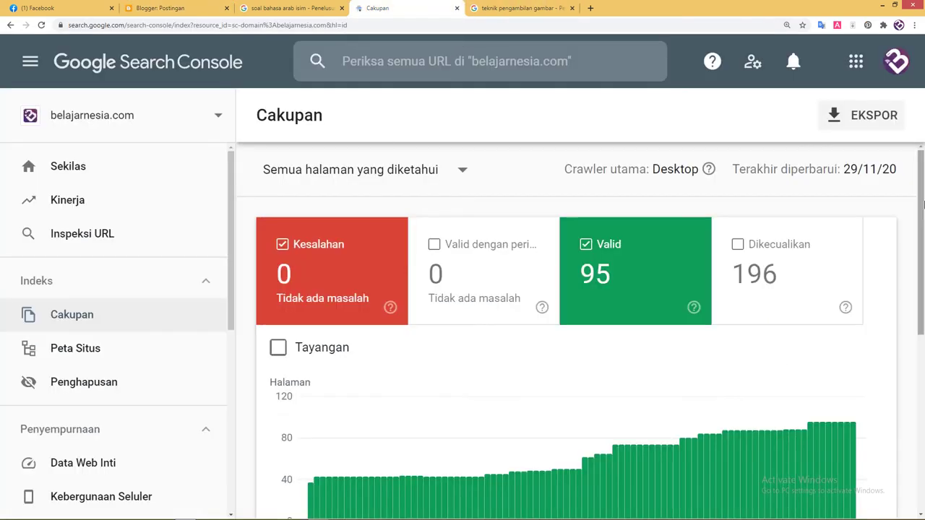
scroll(924, 248, down, 1)
mouse_move(924, 248)
mouse_down()
mouse_move(923, 260)
mouse_move(924, 237)
mouse_move(923, 262)
mouse_up()
scroll(788, 302, down, 5)
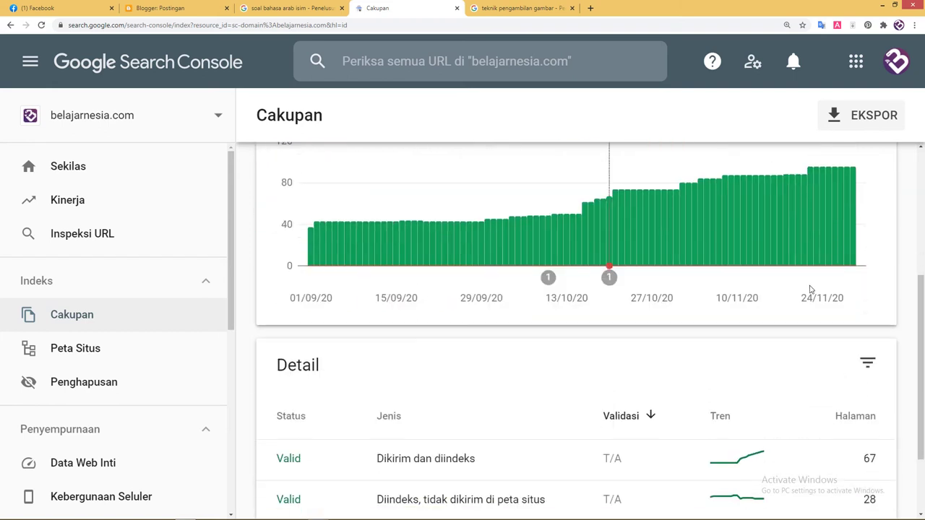
scroll(816, 275, up, 3)
scroll(828, 269, up, 3)
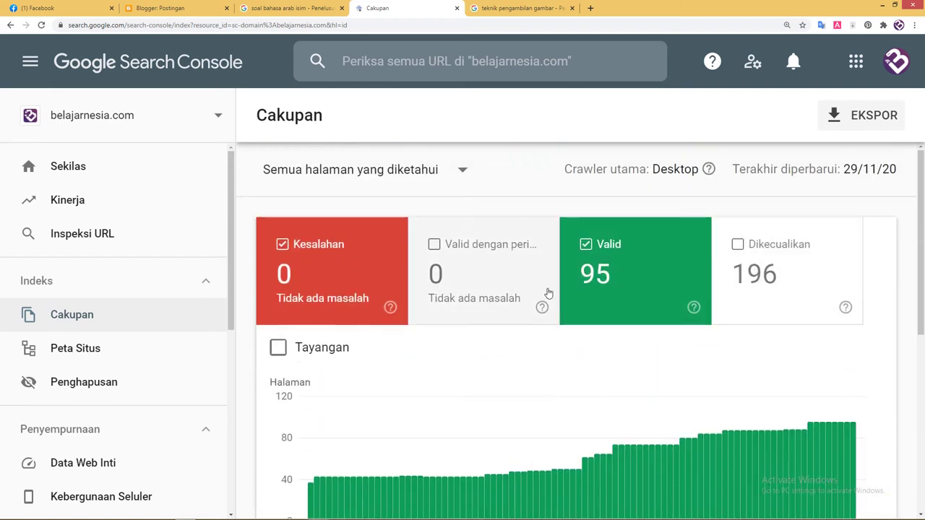
scroll(547, 308, down, 5)
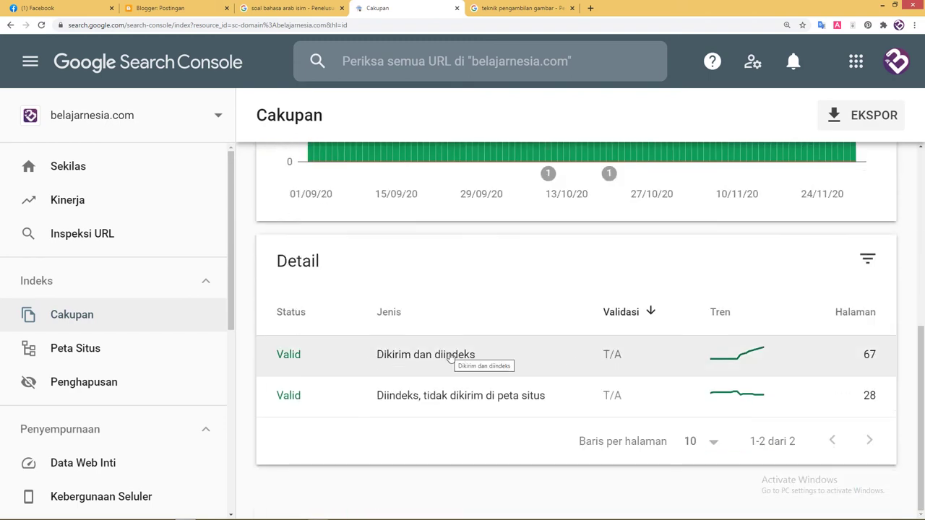
Open the Dikirim dan diindeks entry and review its chart and the Contoh list of URLs with crawl dates
click(470, 355)
scroll(605, 280, down, 5)
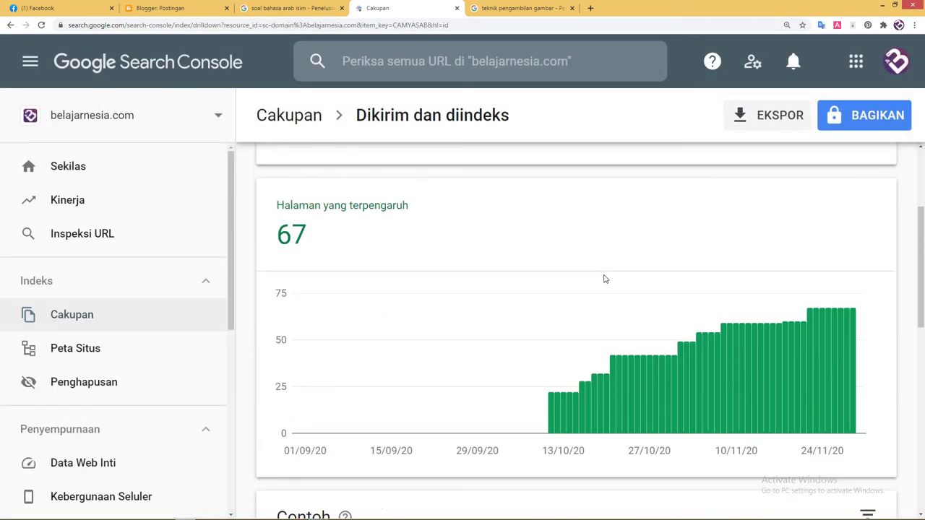
scroll(606, 280, down, 3)
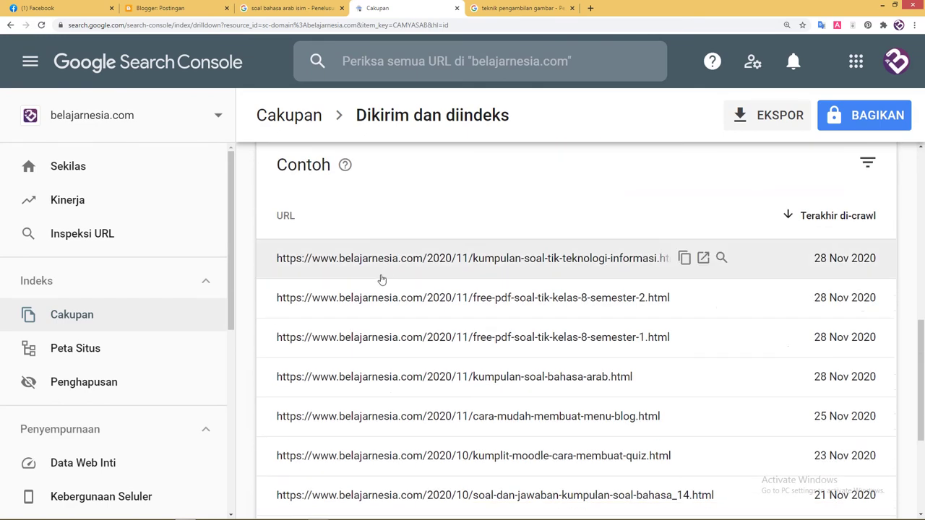
scroll(786, 323, down, 3)
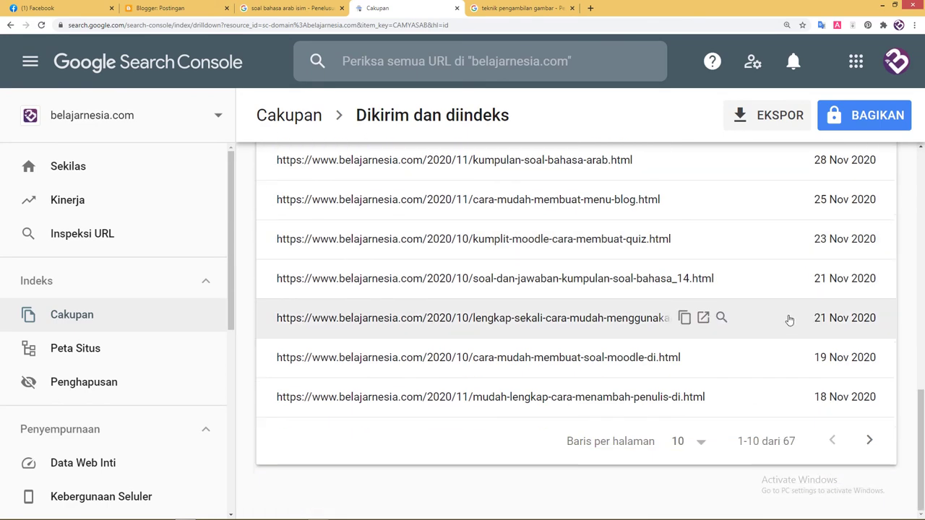
scroll(790, 320, up, 3)
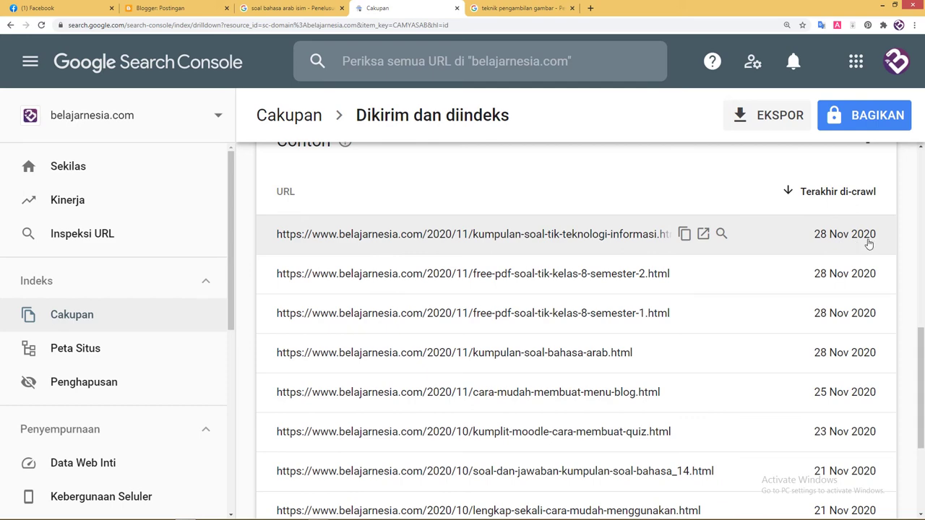
scroll(719, 264, up, 6)
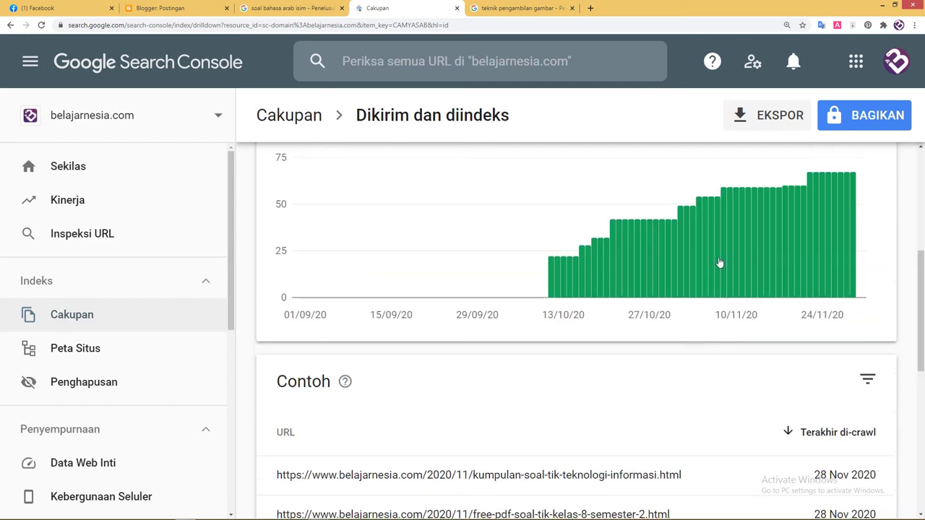
scroll(719, 262, down, 7)
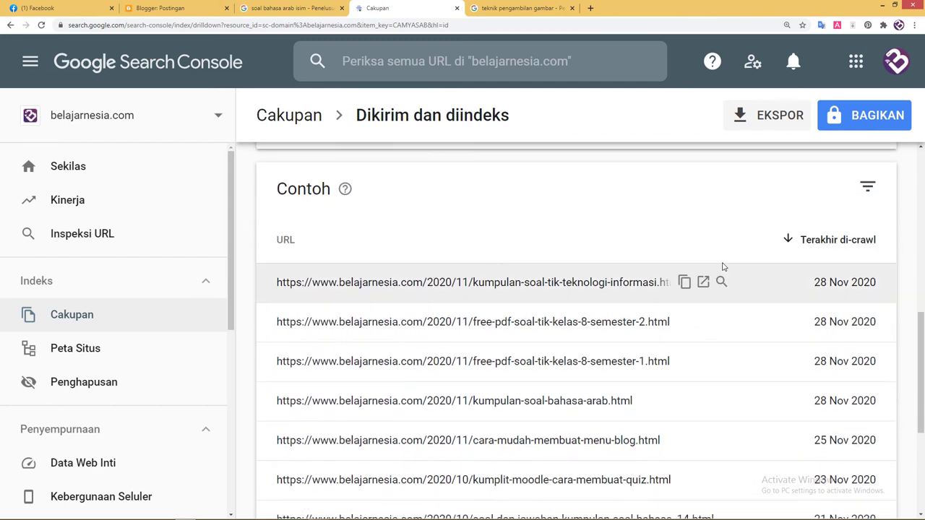
scroll(723, 266, down, 1)
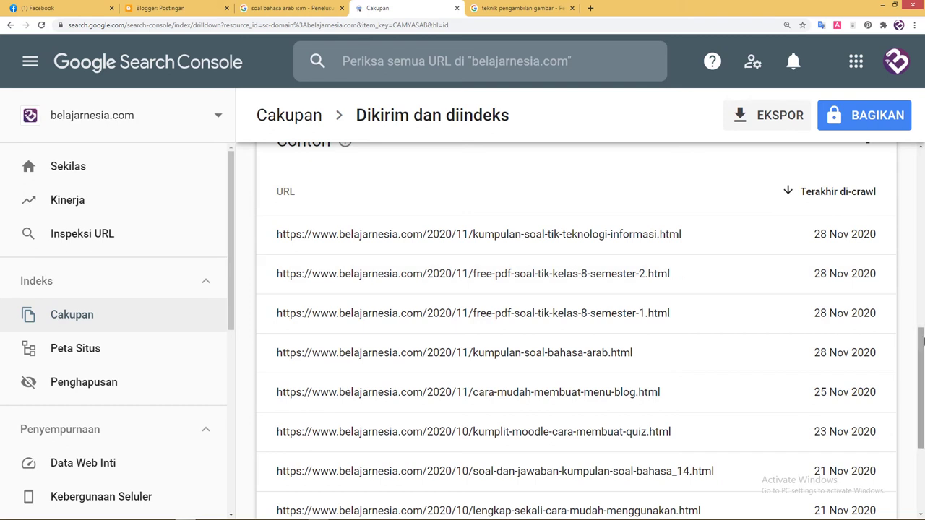
drag(923, 353, 922, 181)
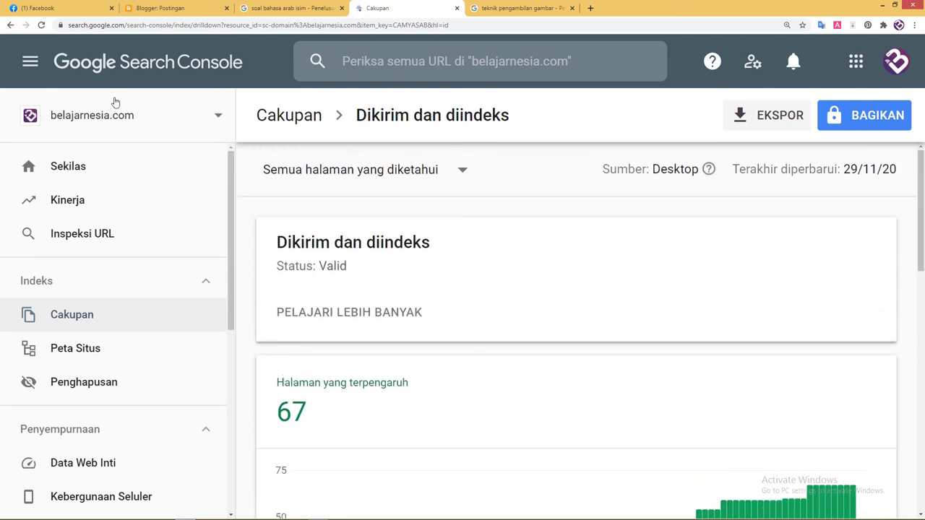
Return to the Cakupan overview, include the Dikecualikan pages and review their chart and the exclusion reasons under Detail
click(290, 118)
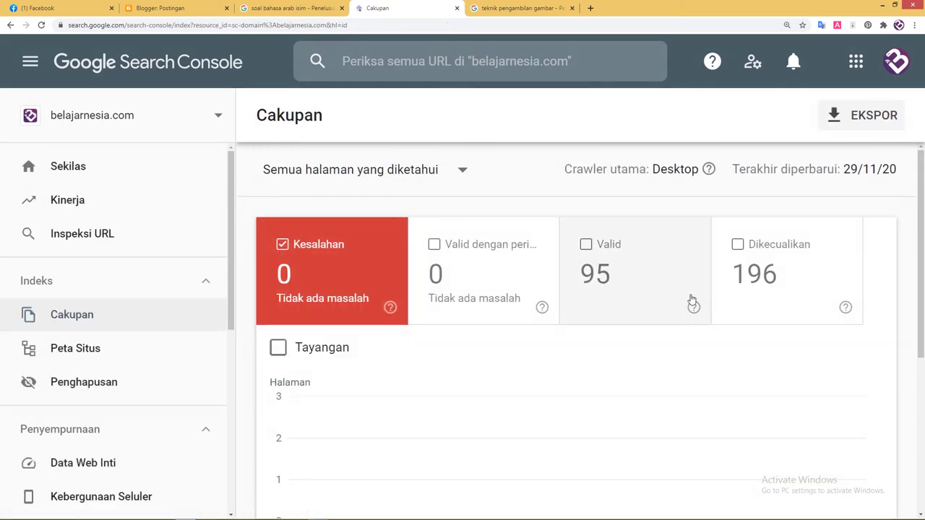
click(727, 271)
scroll(652, 261, down, 3)
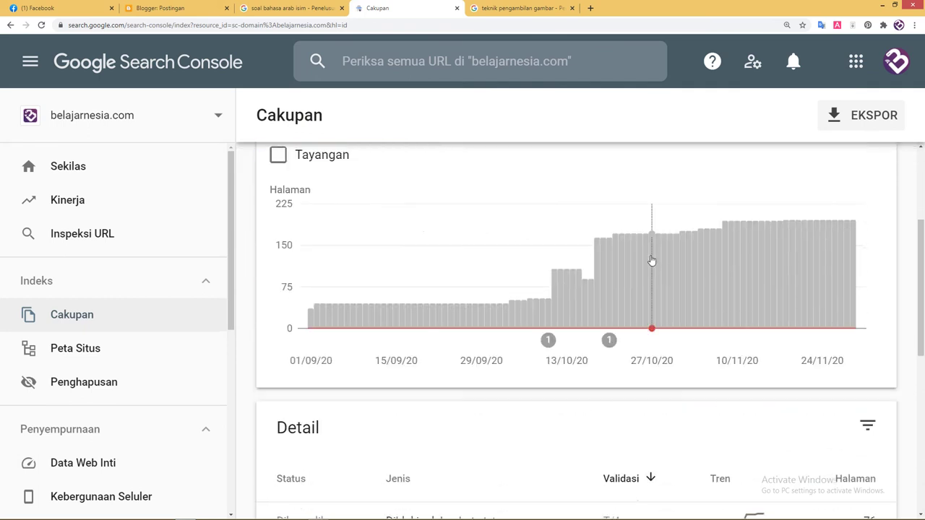
scroll(654, 258, down, 3)
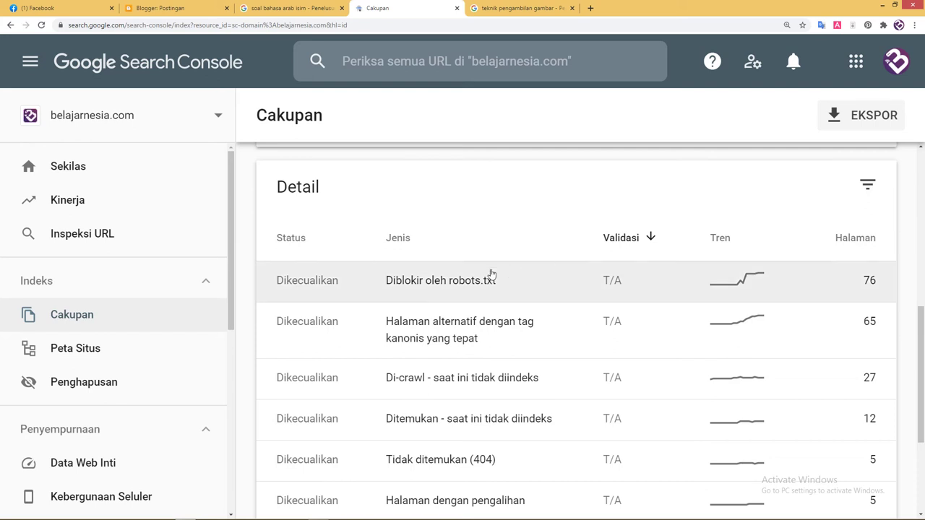
scroll(441, 267, down, 2)
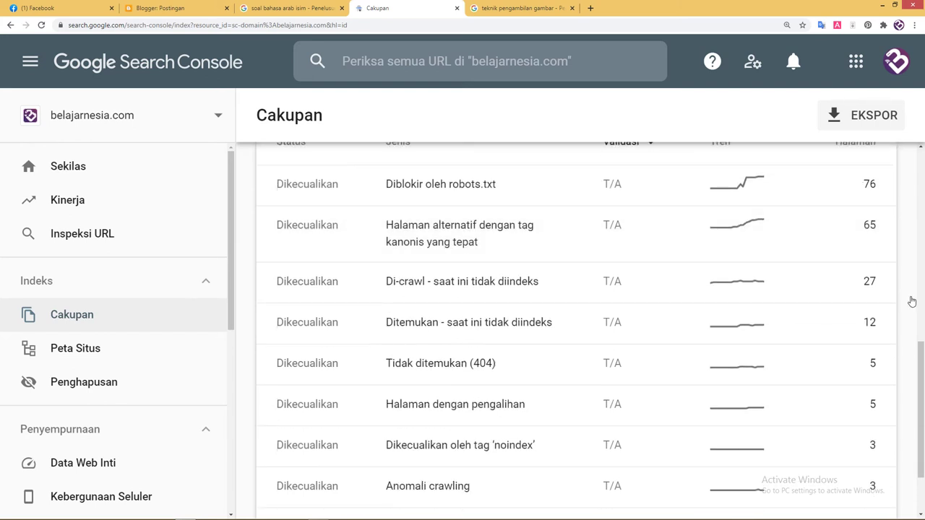
drag(922, 376, 923, 273)
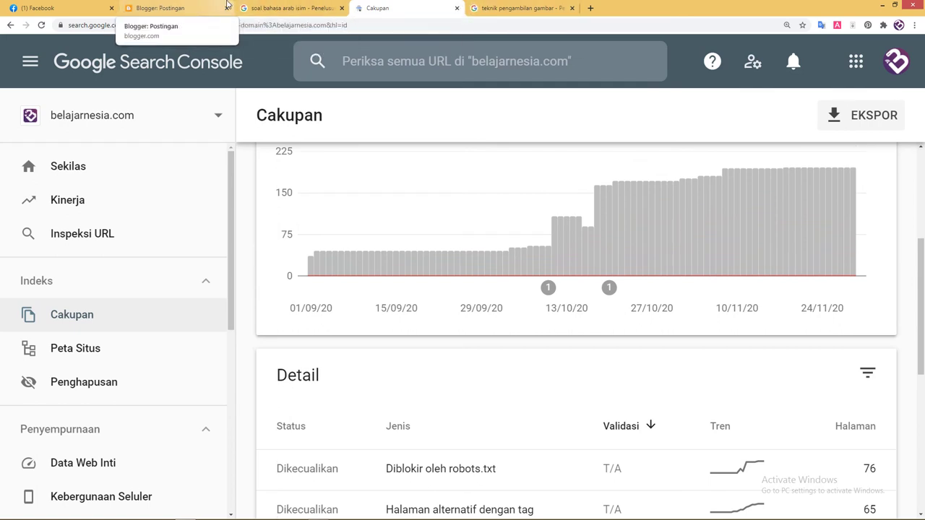
Switch to Blogger, open the live blog and look at its search box, post list and Labels section
click(204, 7)
click(65, 435)
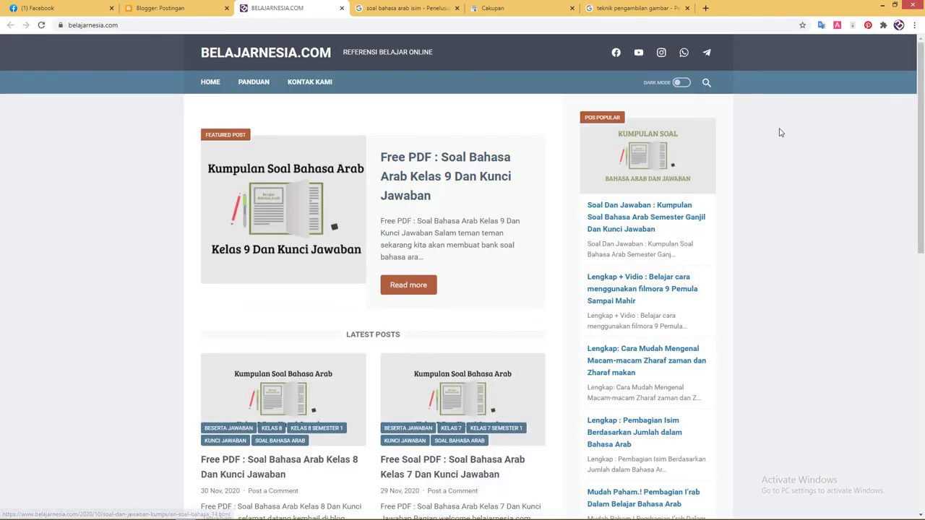
click(706, 83)
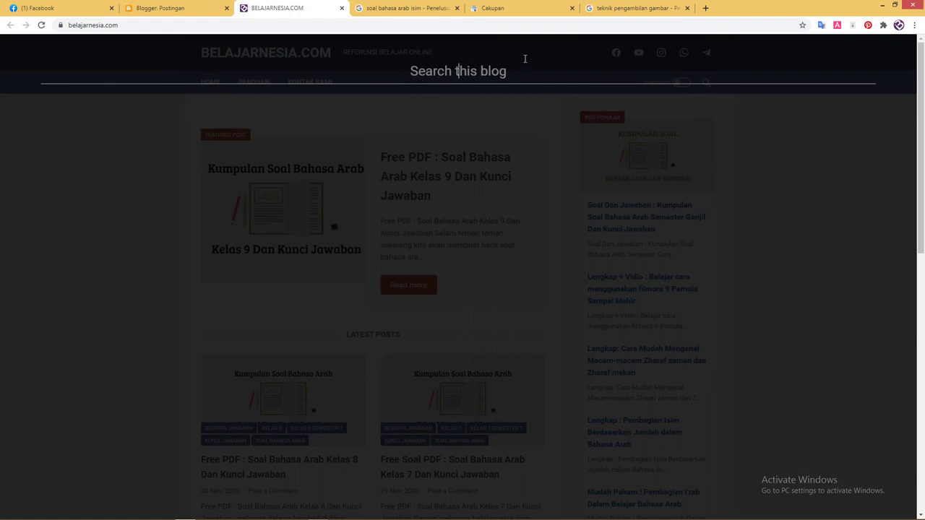
click(839, 117)
scroll(755, 276, down, 2)
scroll(756, 276, down, 5)
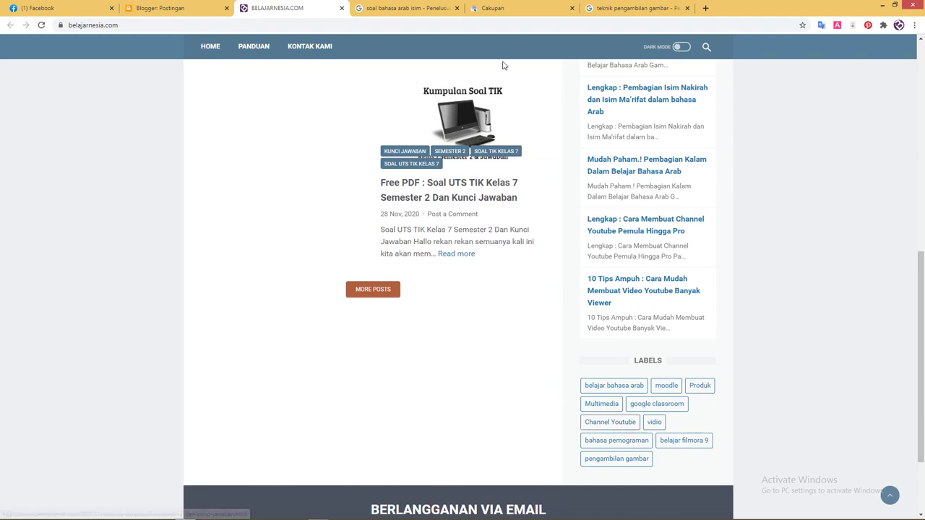
Return to Google Search Console, review the Dikecualikan details and status cards, and reload Cakupan with its default selection
click(504, 6)
scroll(774, 268, down, 2)
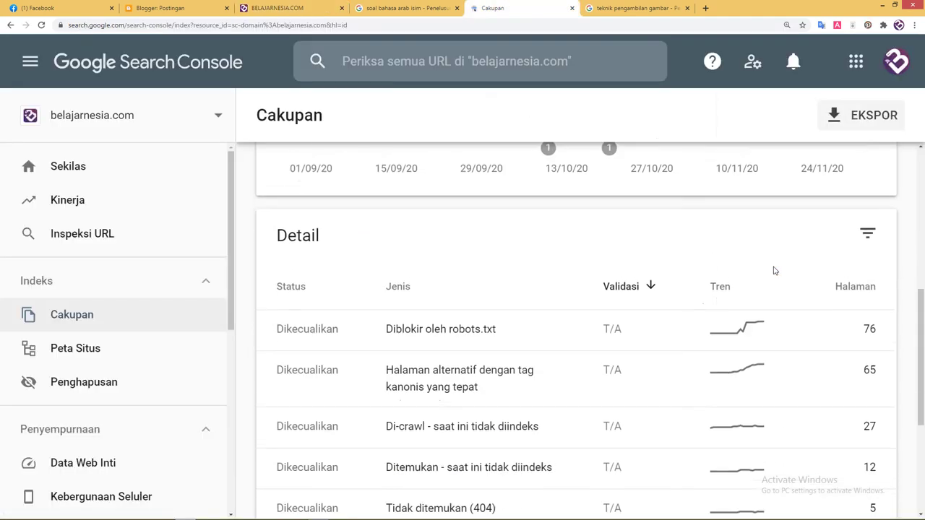
scroll(777, 270, up, 4)
scroll(777, 270, up, 2)
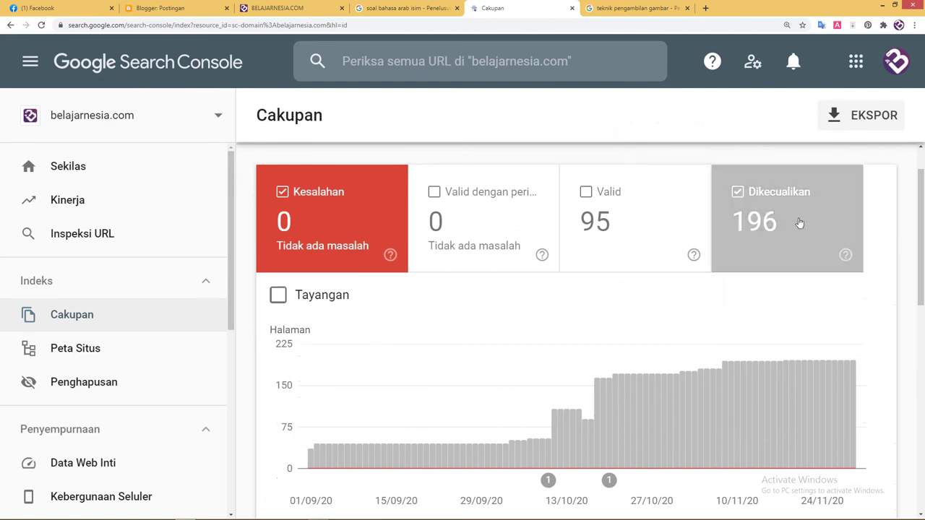
scroll(923, 206, up, 1)
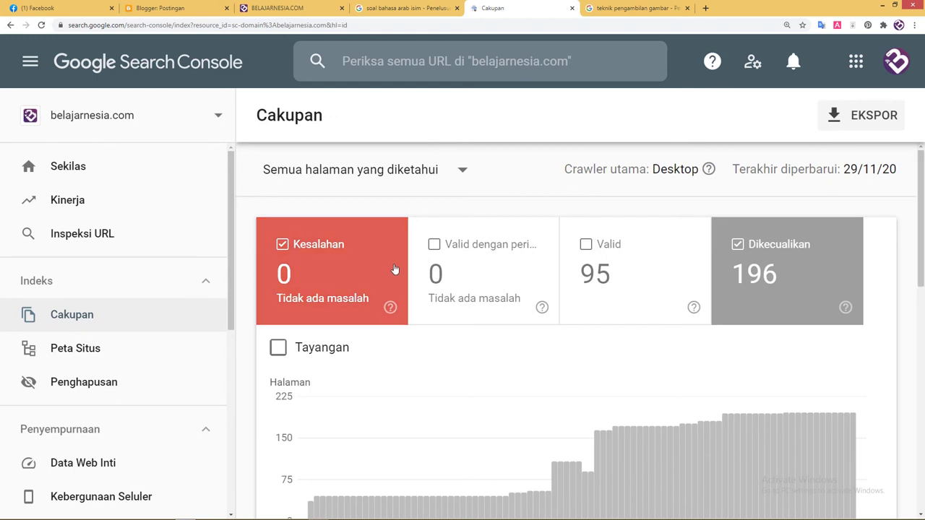
mouse_move(922, 179)
mouse_down()
mouse_move(923, 189)
mouse_move(922, 179)
mouse_up()
click(85, 315)
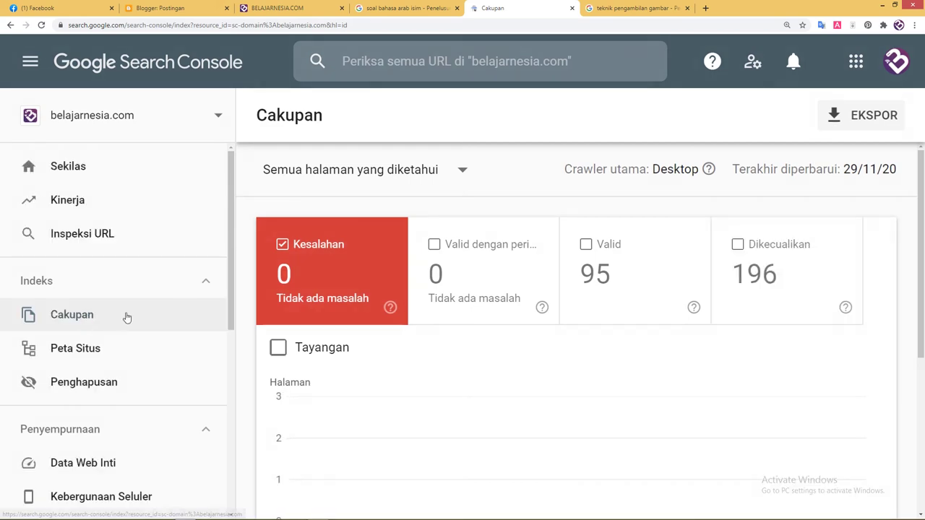
scroll(542, 244, down, 2)
scroll(568, 234, down, 1)
Open the Peta Situs page, look over the submitted sitemaps and open the details of sitemap.xml
click(83, 349)
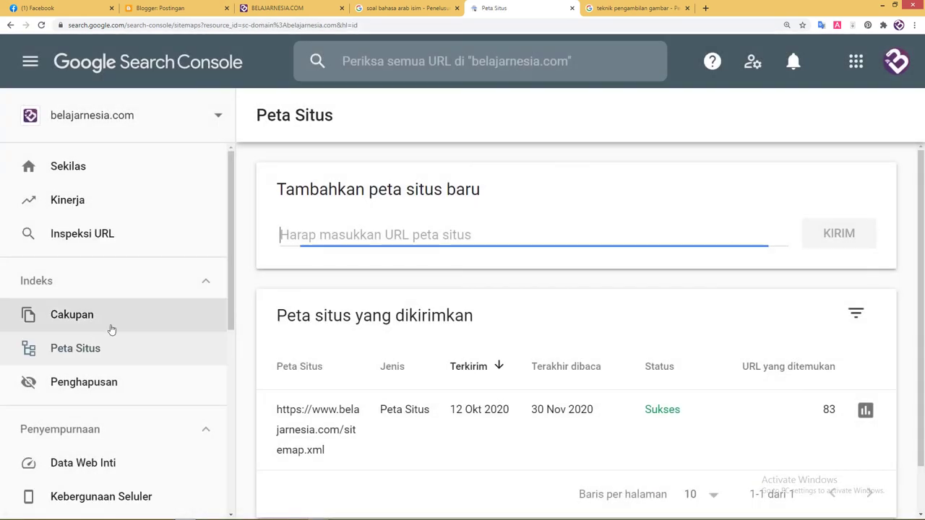
scroll(499, 237, down, 1)
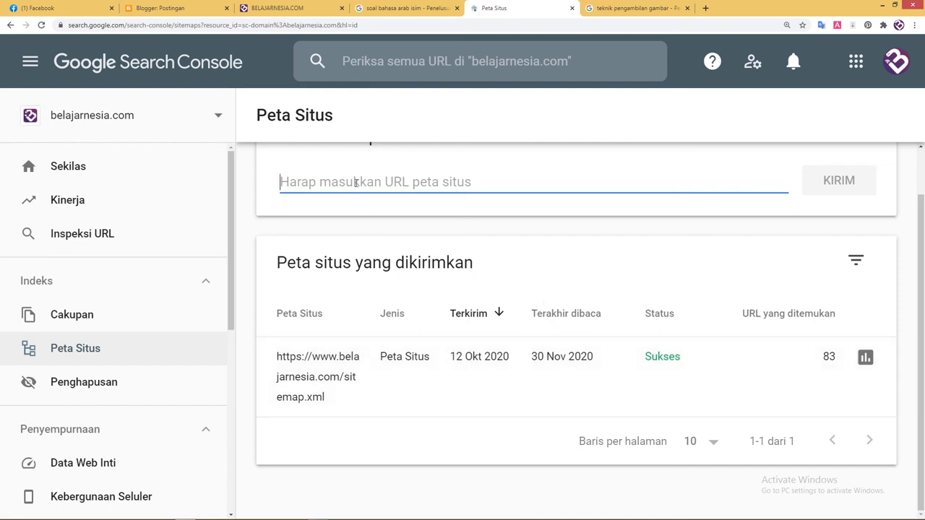
drag(331, 399, 278, 362)
right_click(292, 363)
click(580, 388)
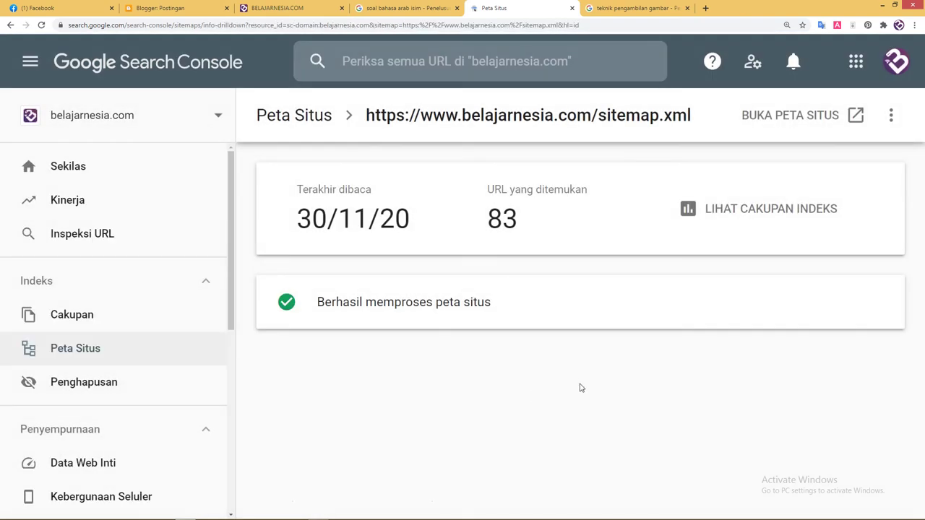
Highlight the sitemap.xml address in its details, open the sitemap file and look over its full list of page URLs
drag(368, 119, 673, 121)
right_click(674, 121)
click(681, 127)
click(857, 116)
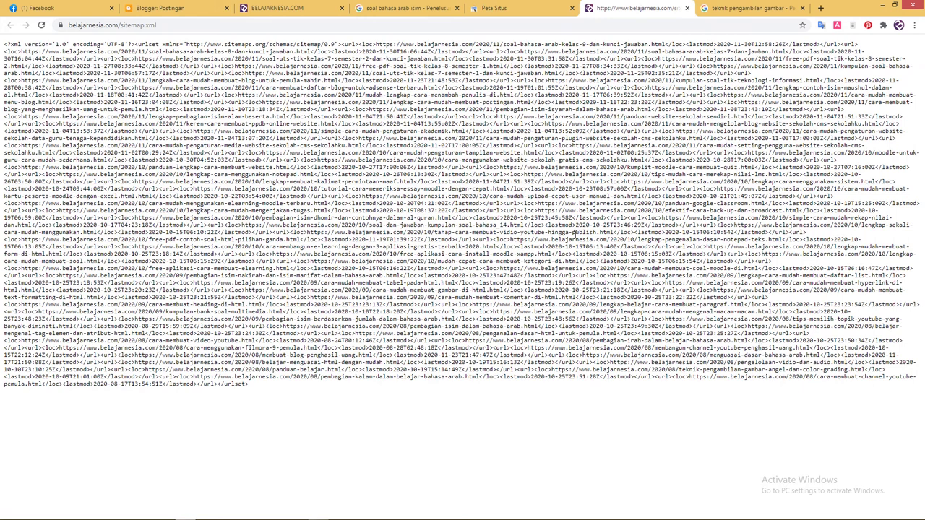
drag(603, 436, 2, 30)
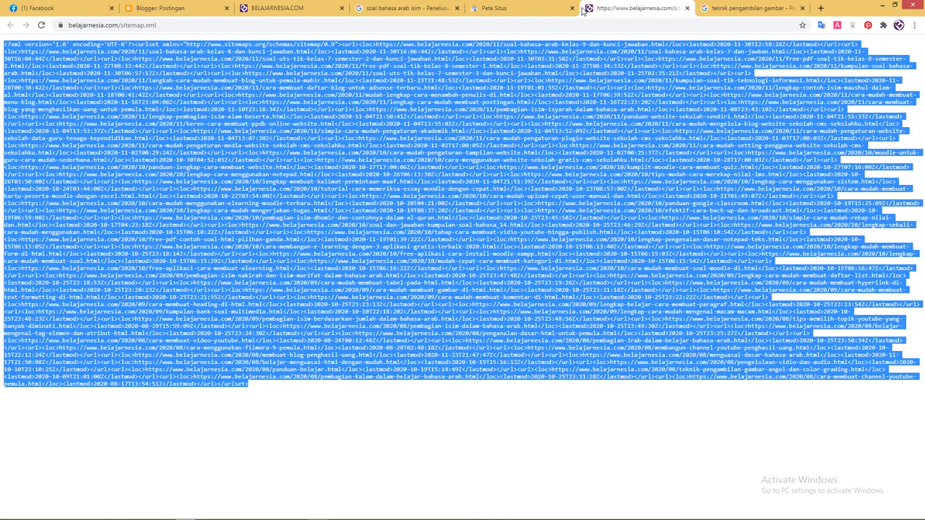
Return to the sitemap details in Google Search Console and point out the submitted sitemap.xml address
click(496, 8)
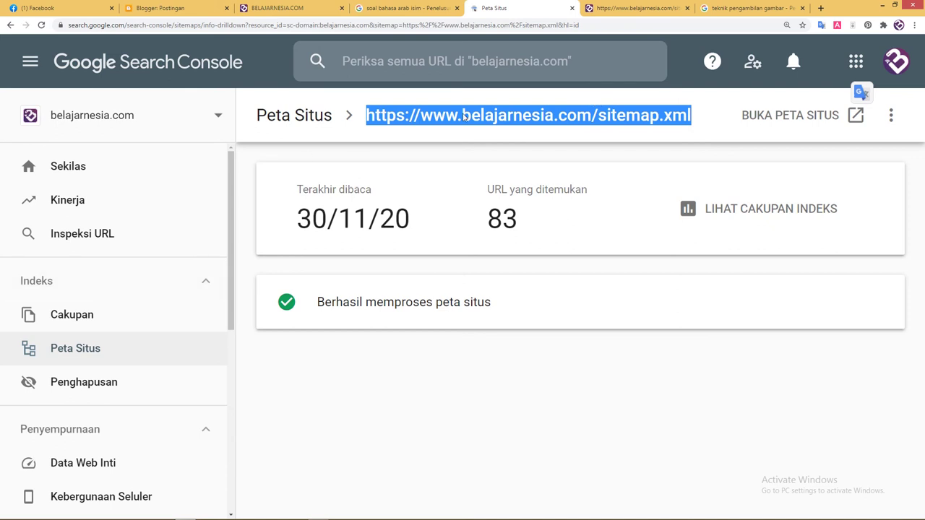
click(538, 128)
drag(692, 120, 355, 120)
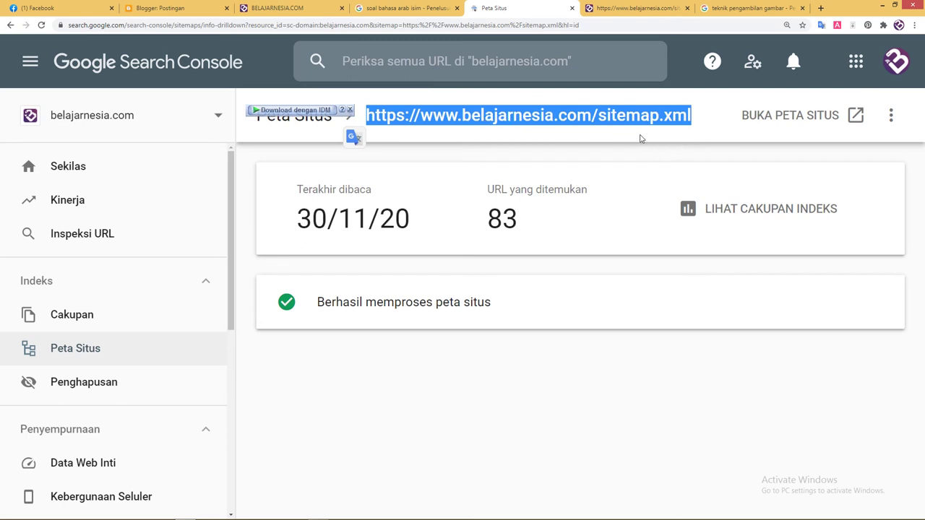
click(541, 399)
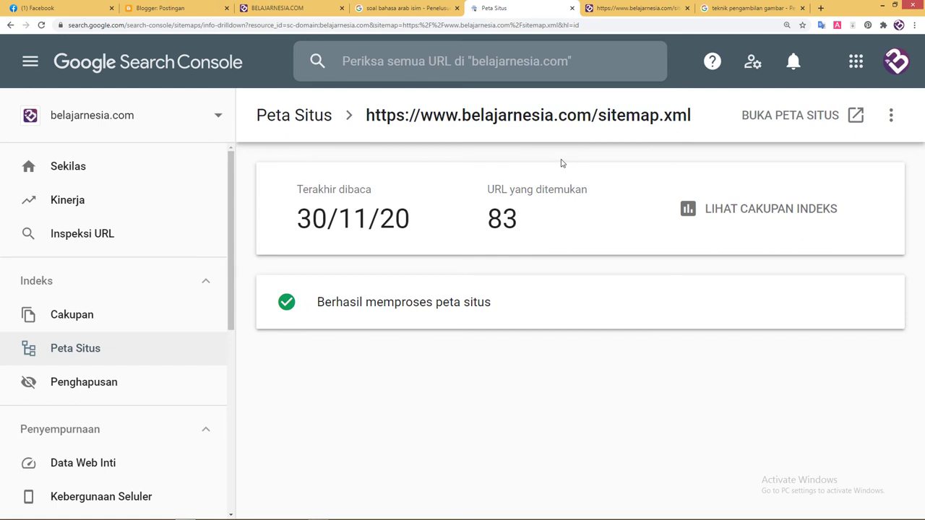
Open the Penghapusan page, look over the Penghapusan Sementara requests, and view the Permintaan Baru form without submitting a request
scroll(202, 302, down, 2)
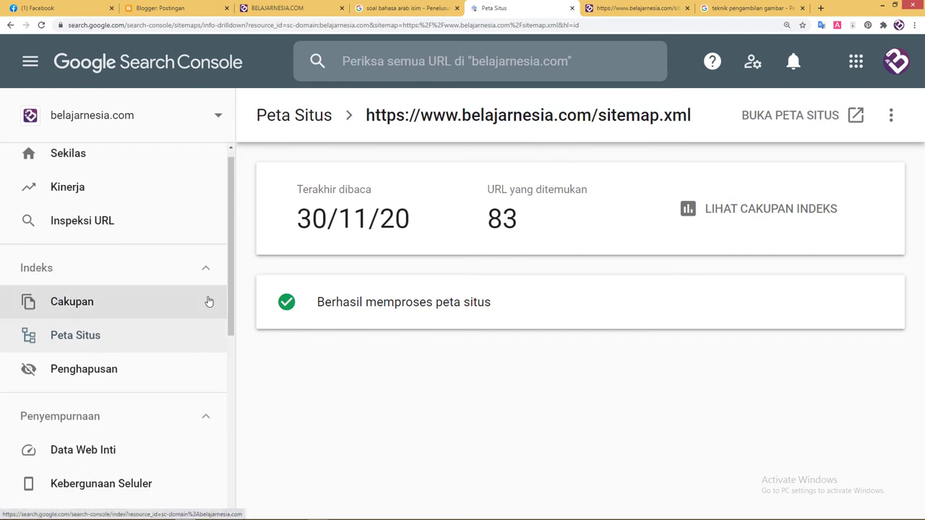
click(89, 290)
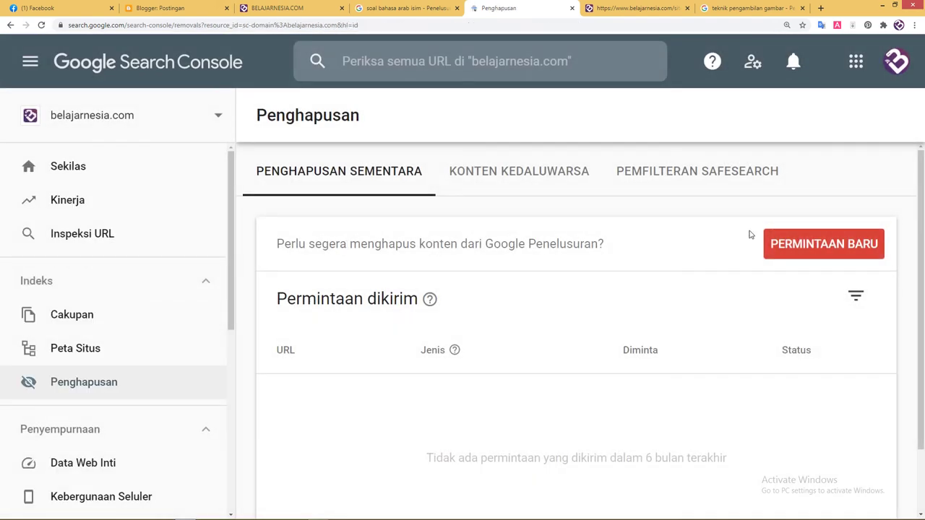
scroll(826, 213, down, 1)
scroll(826, 212, up, 1)
click(795, 244)
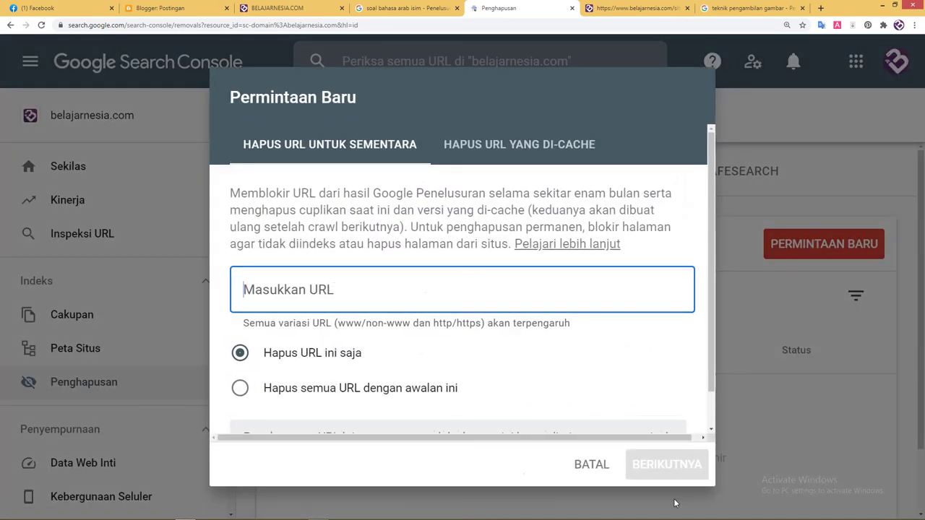
click(594, 466)
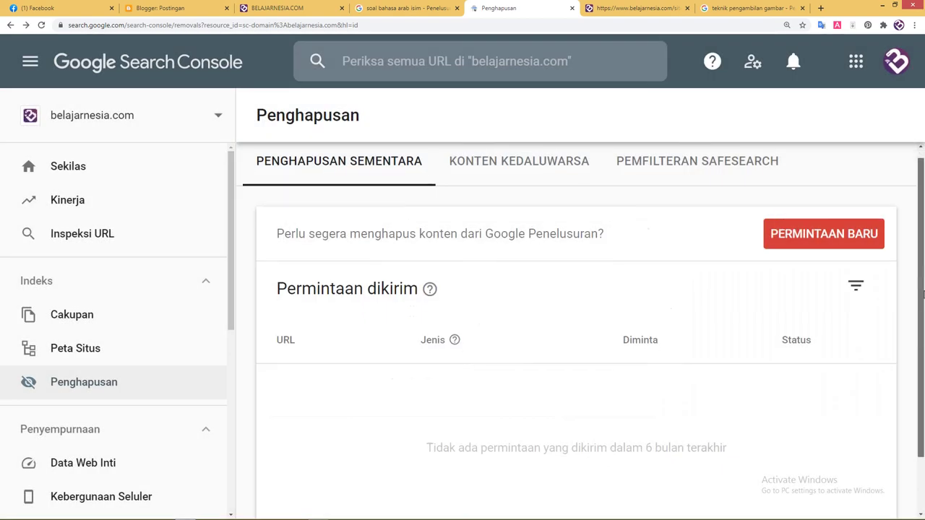